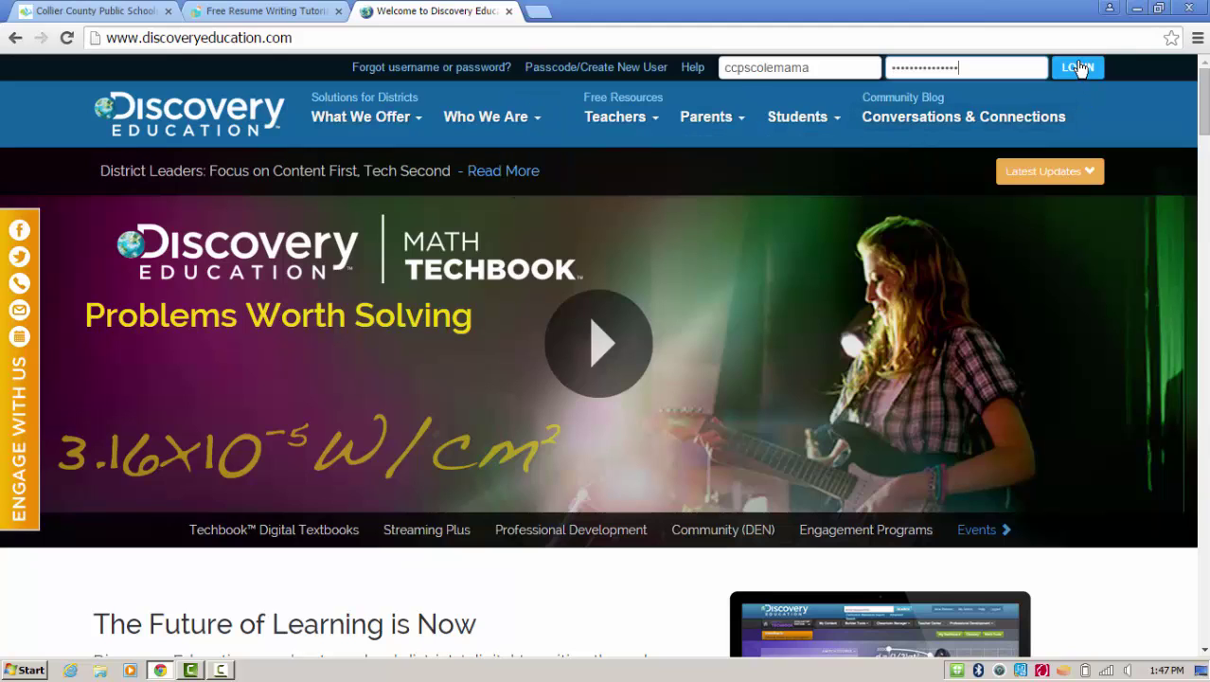
# Step: Log in to Discovery Education without storing the password in the browser, and open Board Builder
pyautogui.click(1080, 68)
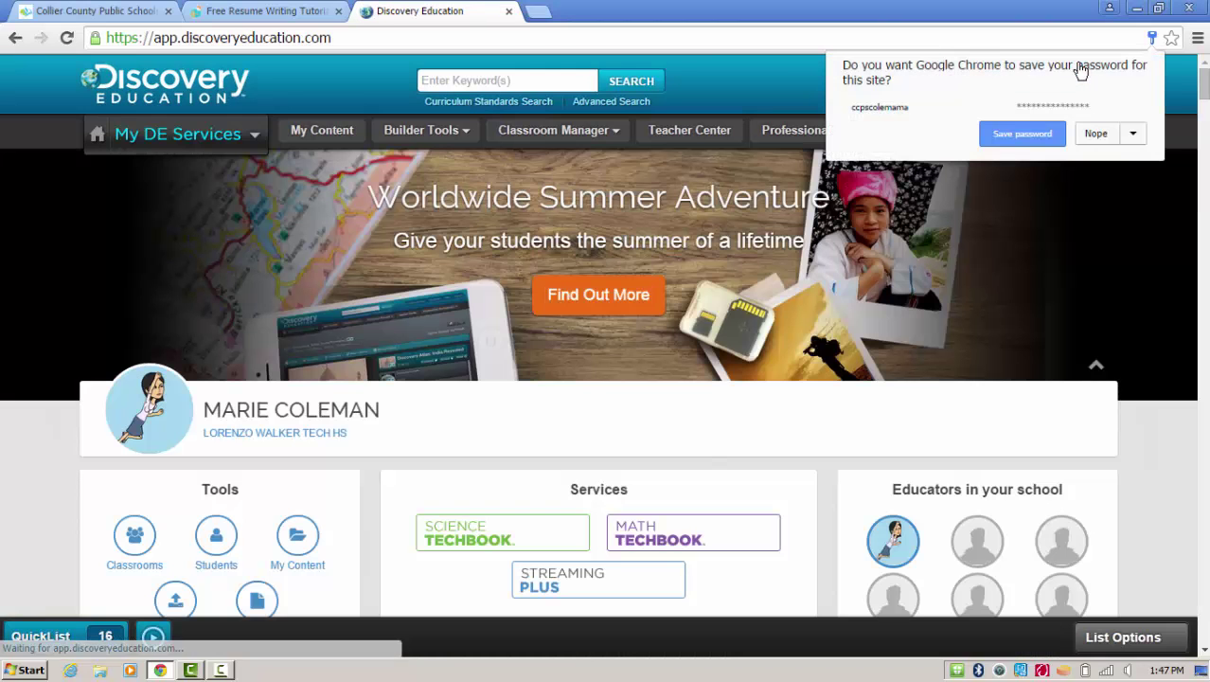
pyautogui.click(1095, 133)
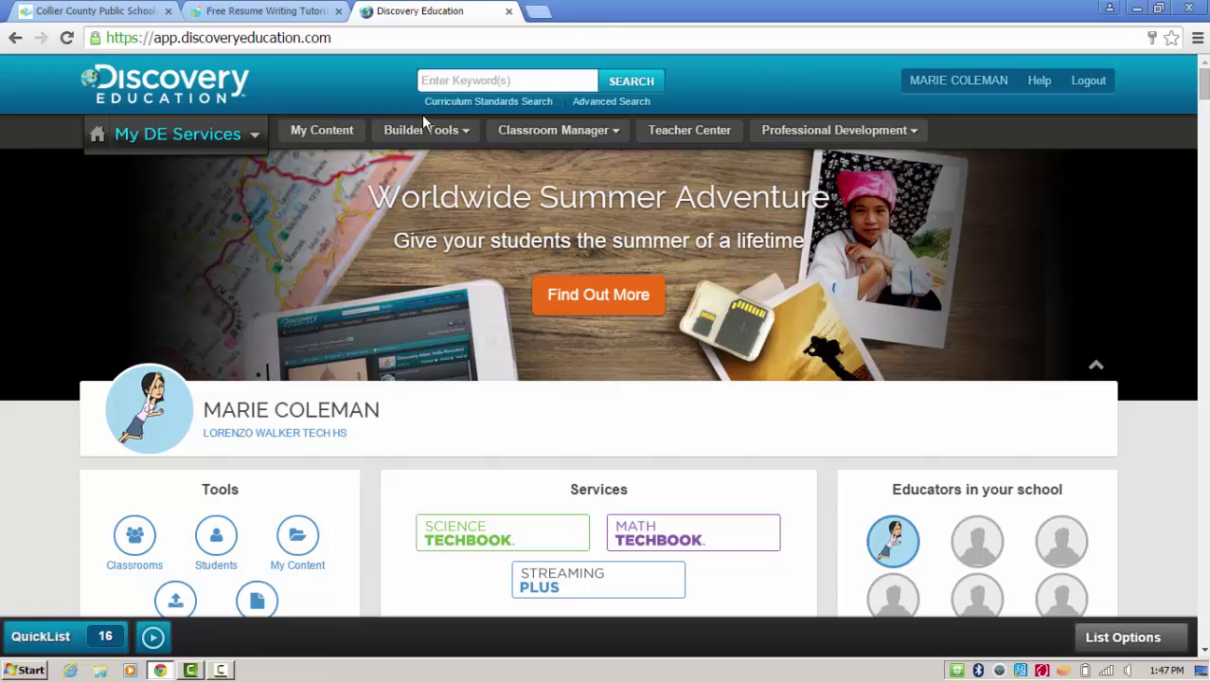
pyautogui.moveTo(463, 133)
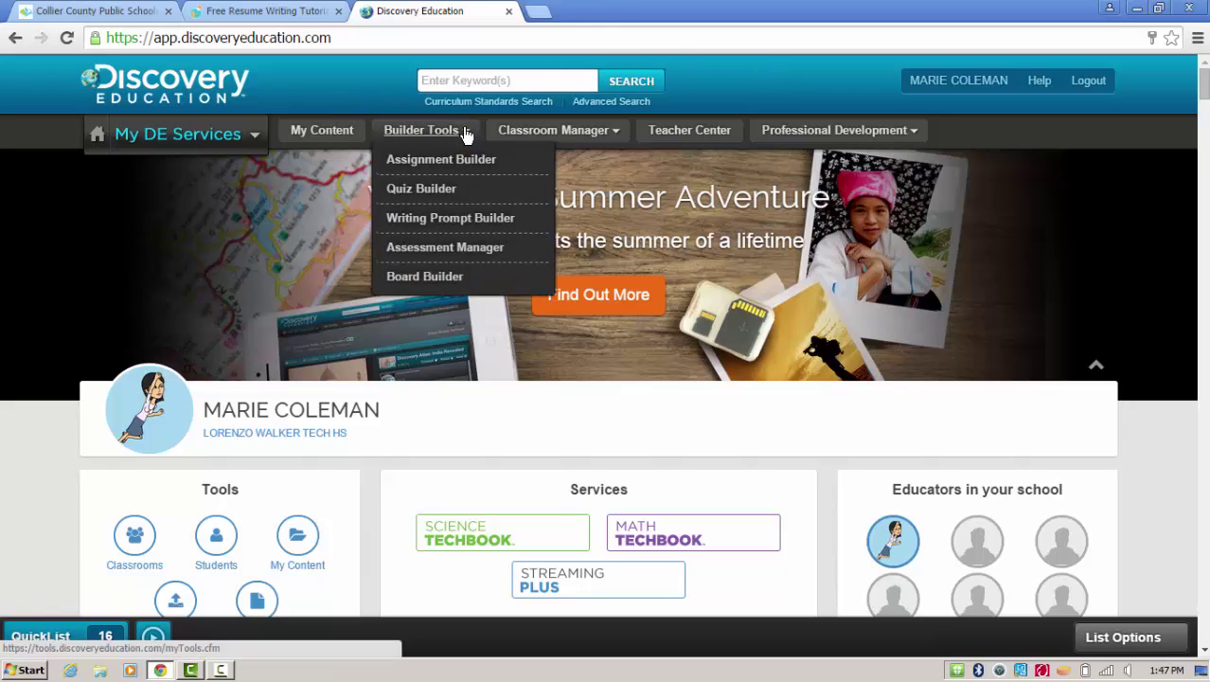
pyautogui.click(440, 277)
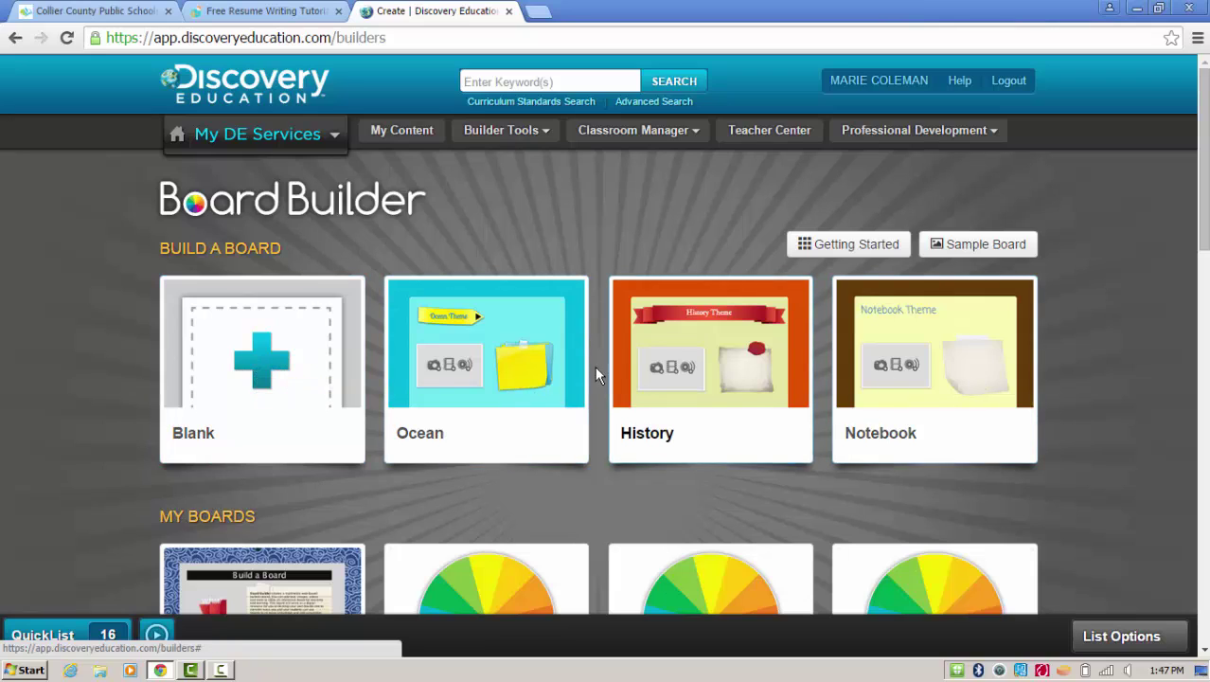
# Step: Create a blank board titled "Resume Writing" and save it in the Board Builder folder of My Content
pyautogui.click(264, 362)
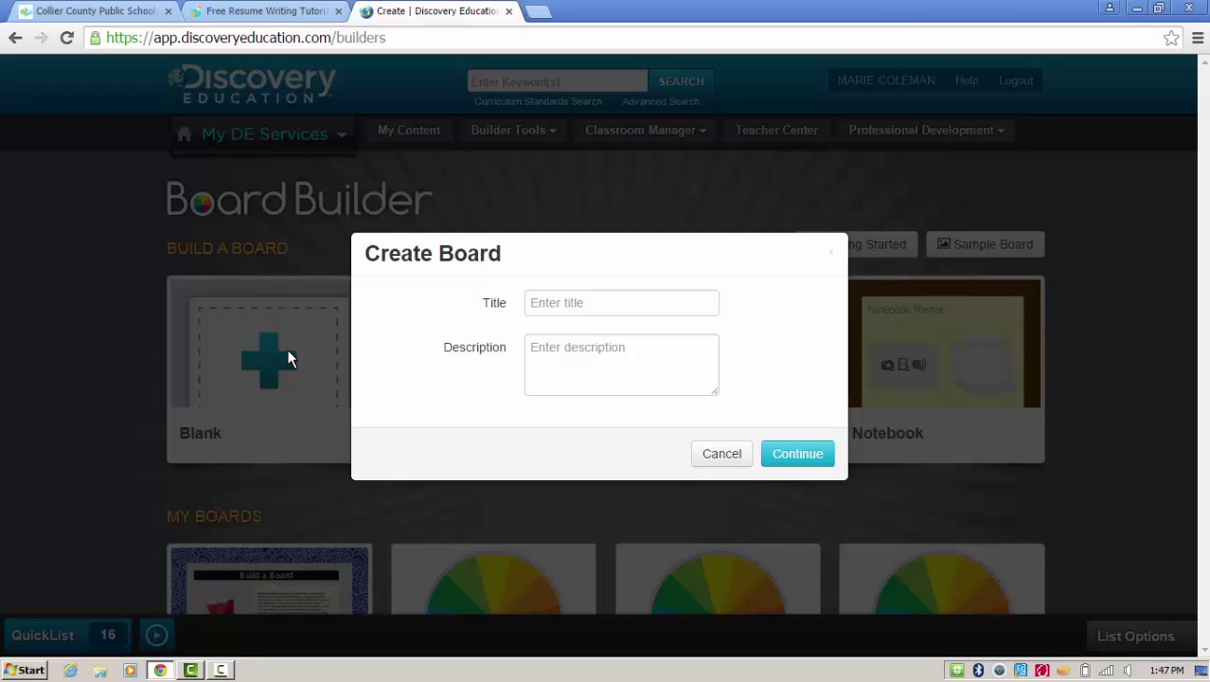
pyautogui.click(528, 302)
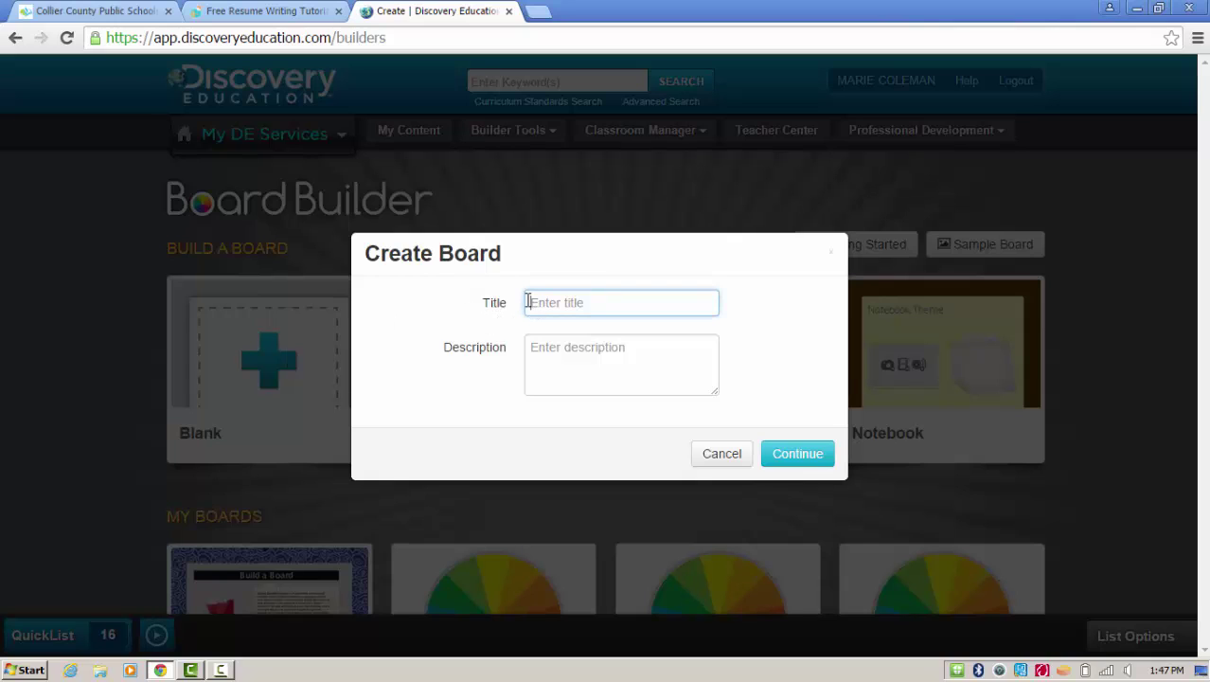
pyautogui.write('Resume Writing')
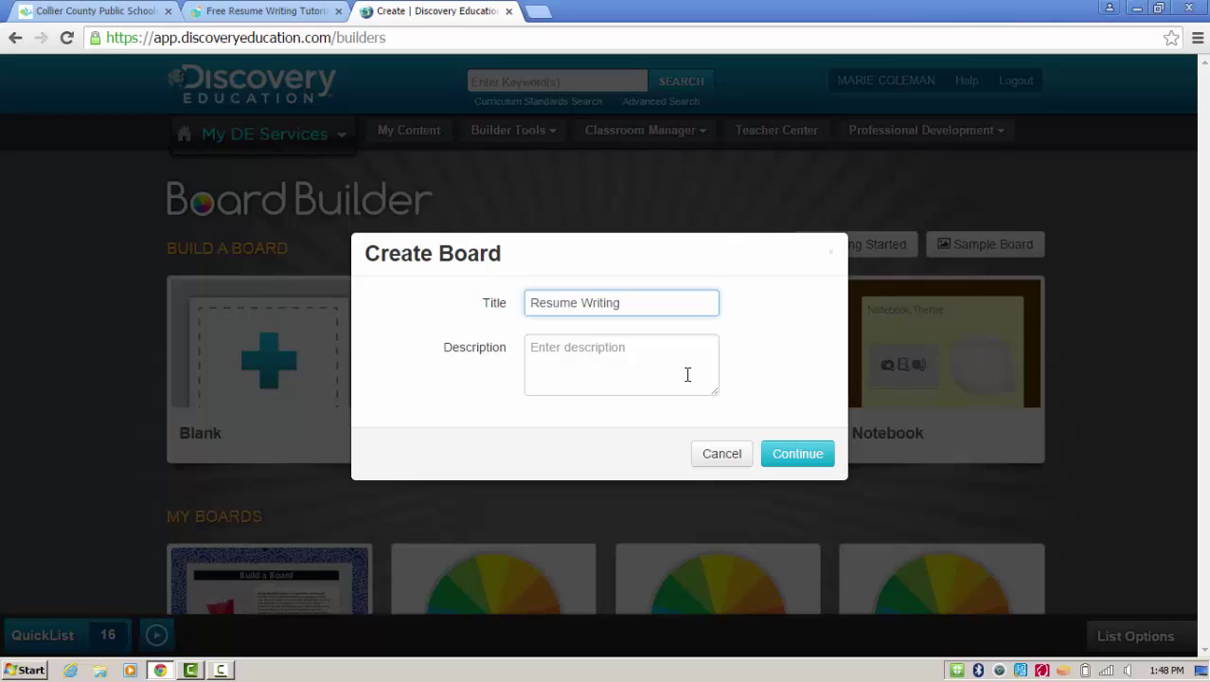
pyautogui.click(797, 453)
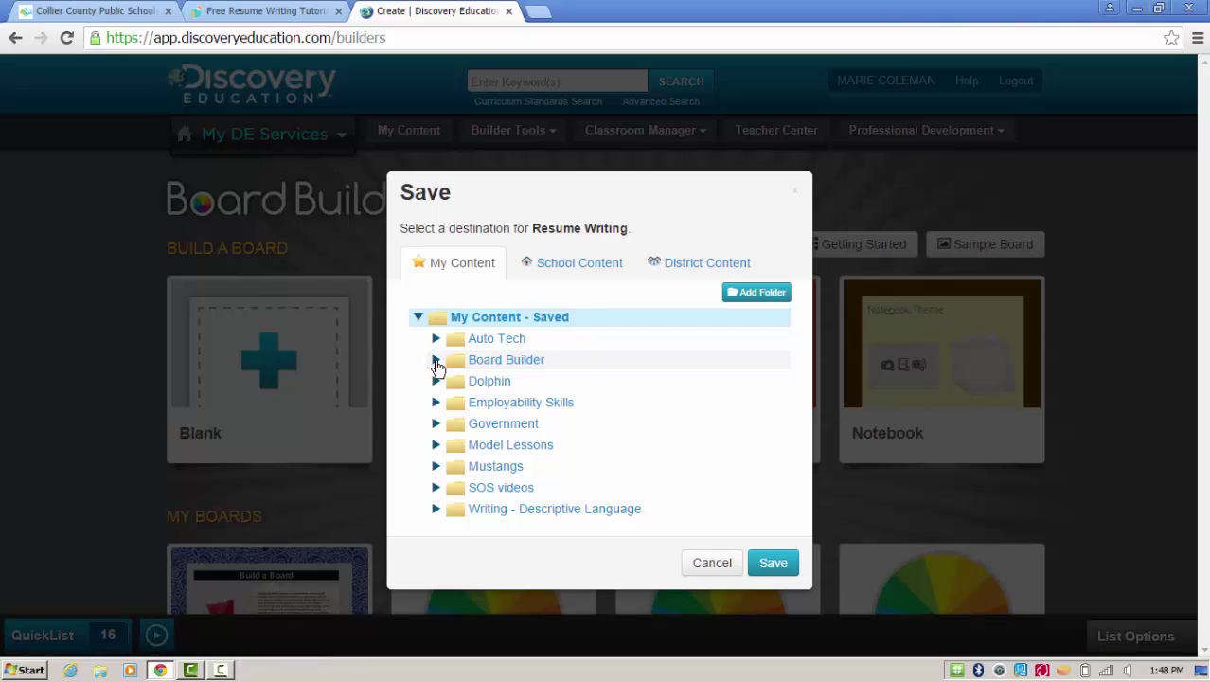
pyautogui.click(493, 368)
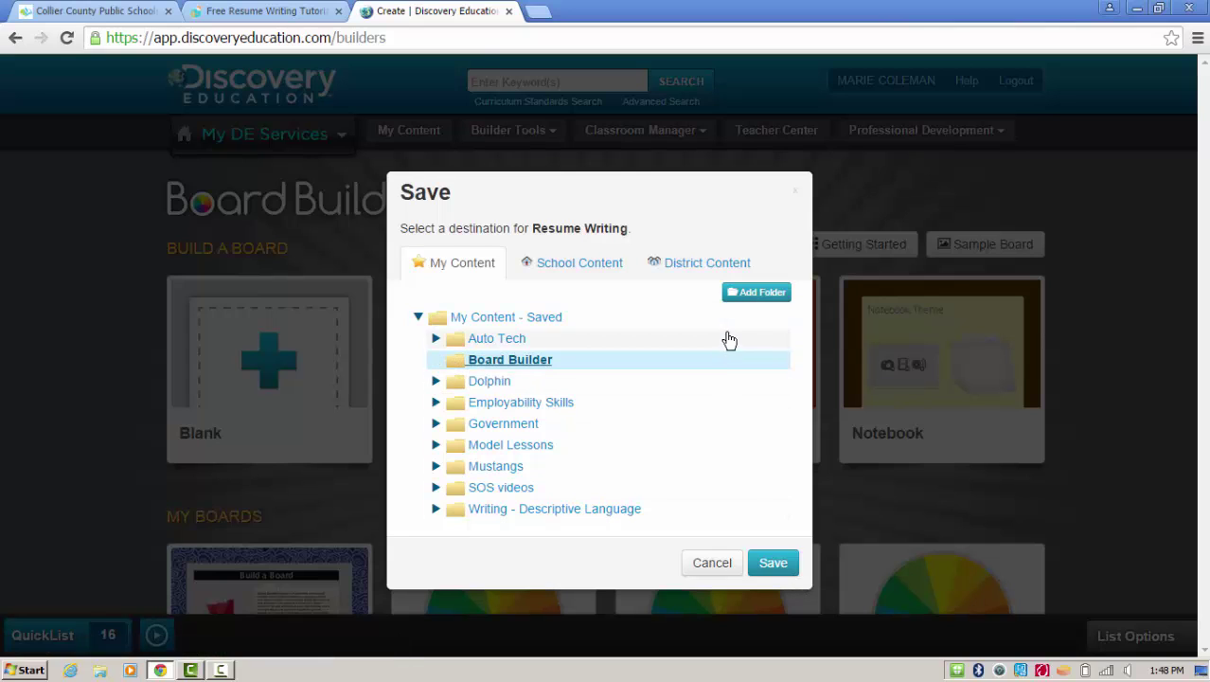
pyautogui.click(770, 564)
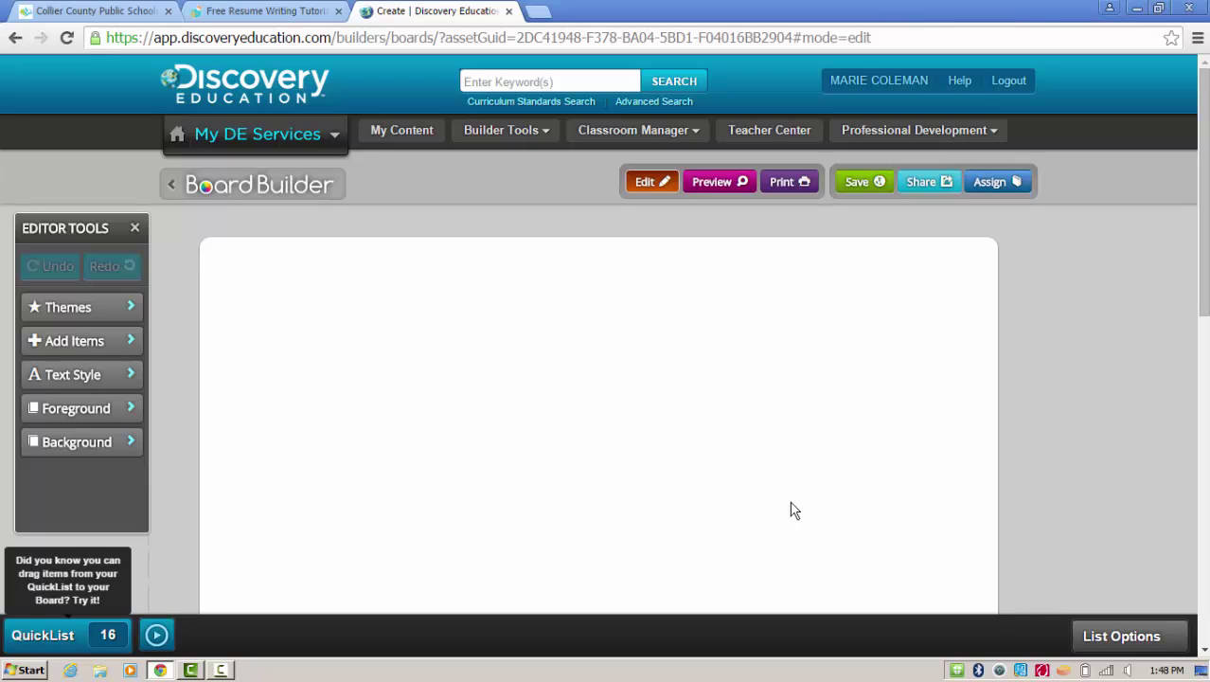
# Step: Set the board's background color to Blue and adjust it to the custom shade #2e518c
pyautogui.click(90, 446)
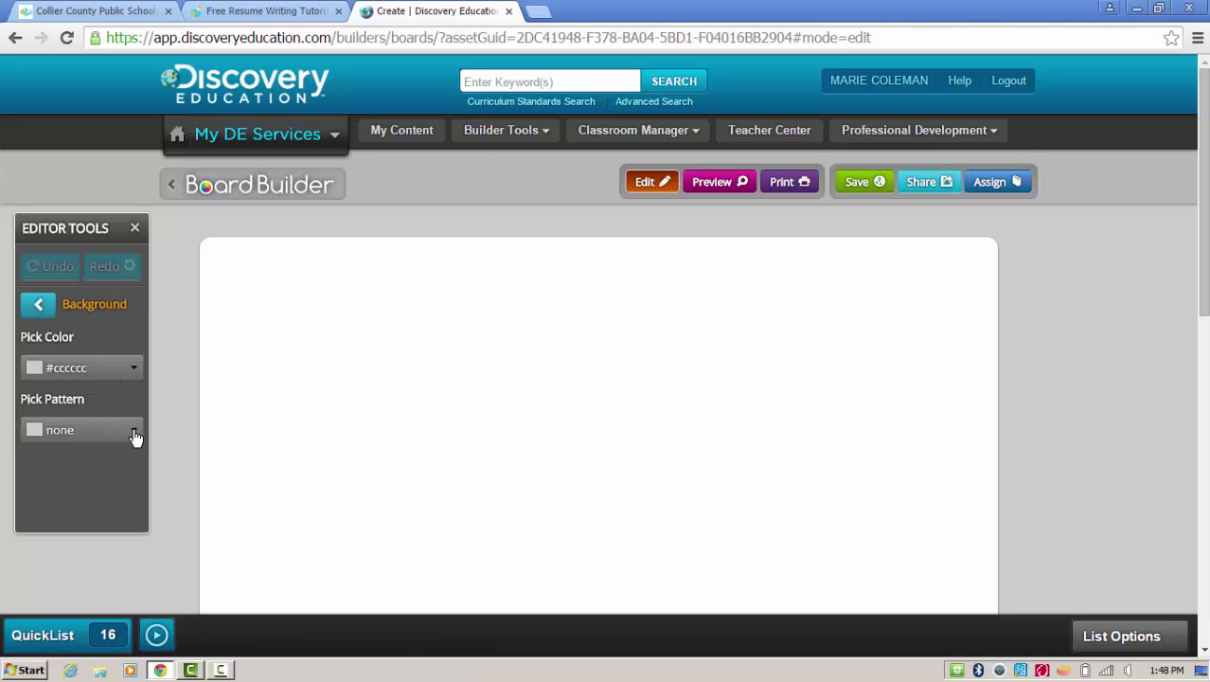
pyautogui.click(135, 375)
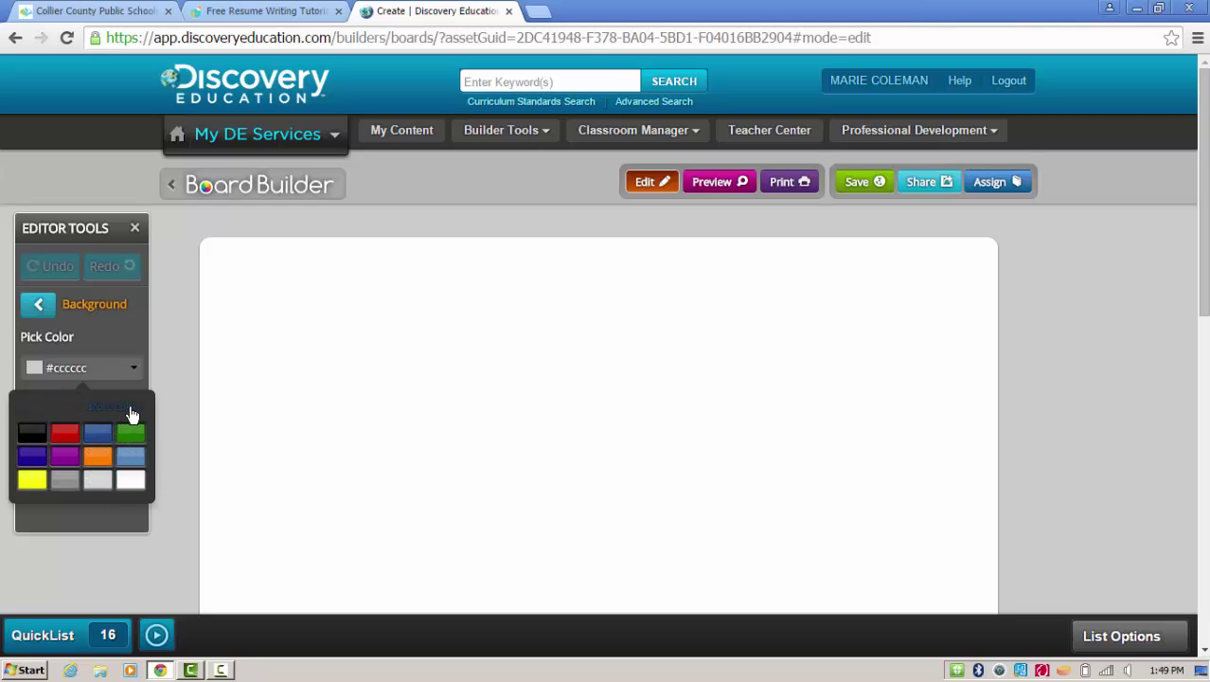
pyautogui.click(98, 435)
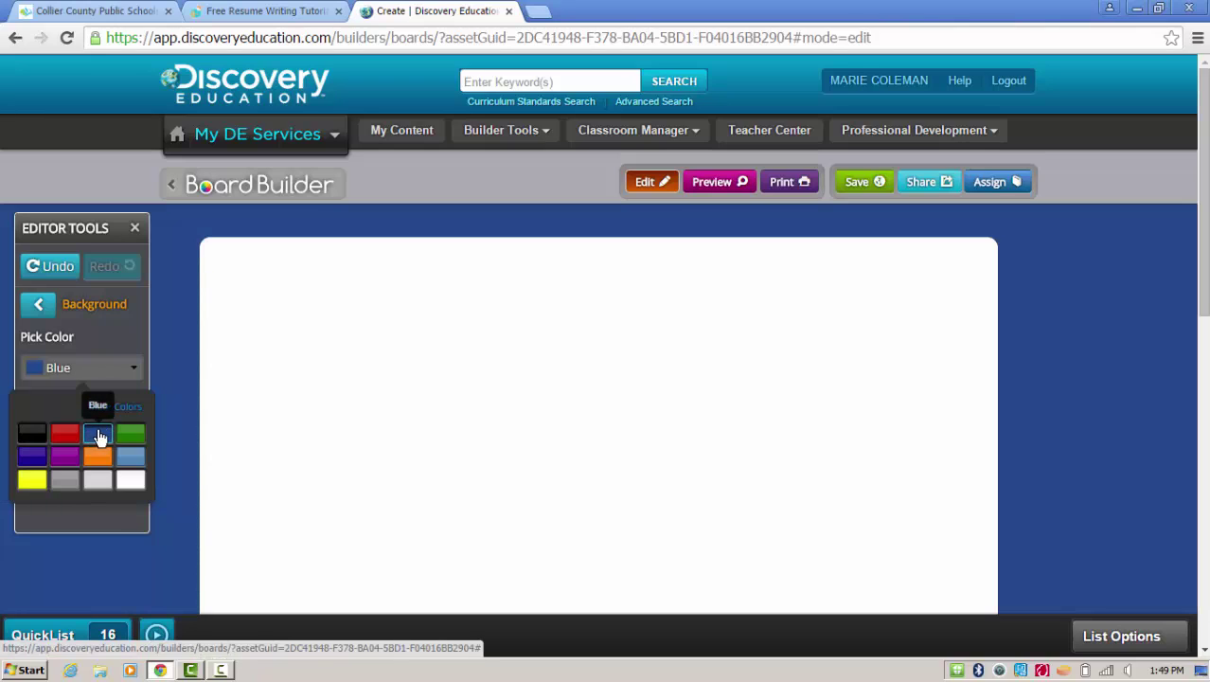
pyautogui.click(133, 416)
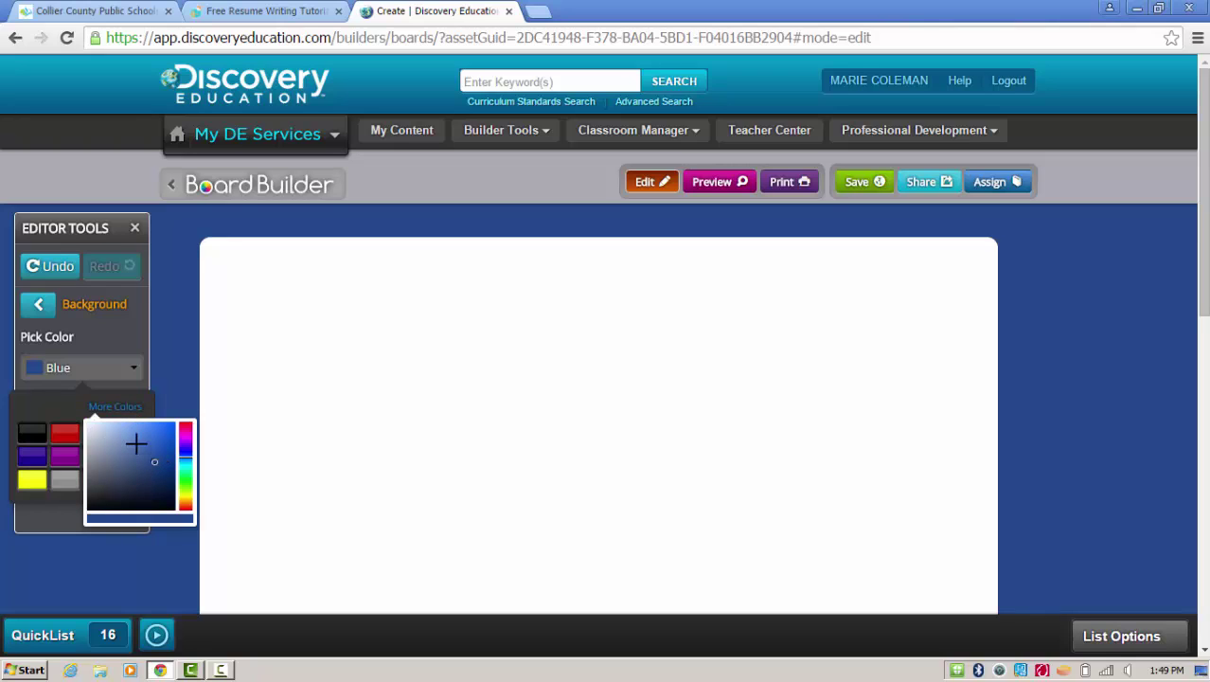
pyautogui.moveTo(150, 462)
pyautogui.mouseDown()
pyautogui.moveTo(141, 459)
pyautogui.moveTo(149, 481)
pyautogui.moveTo(146, 461)
pyautogui.mouseUp()
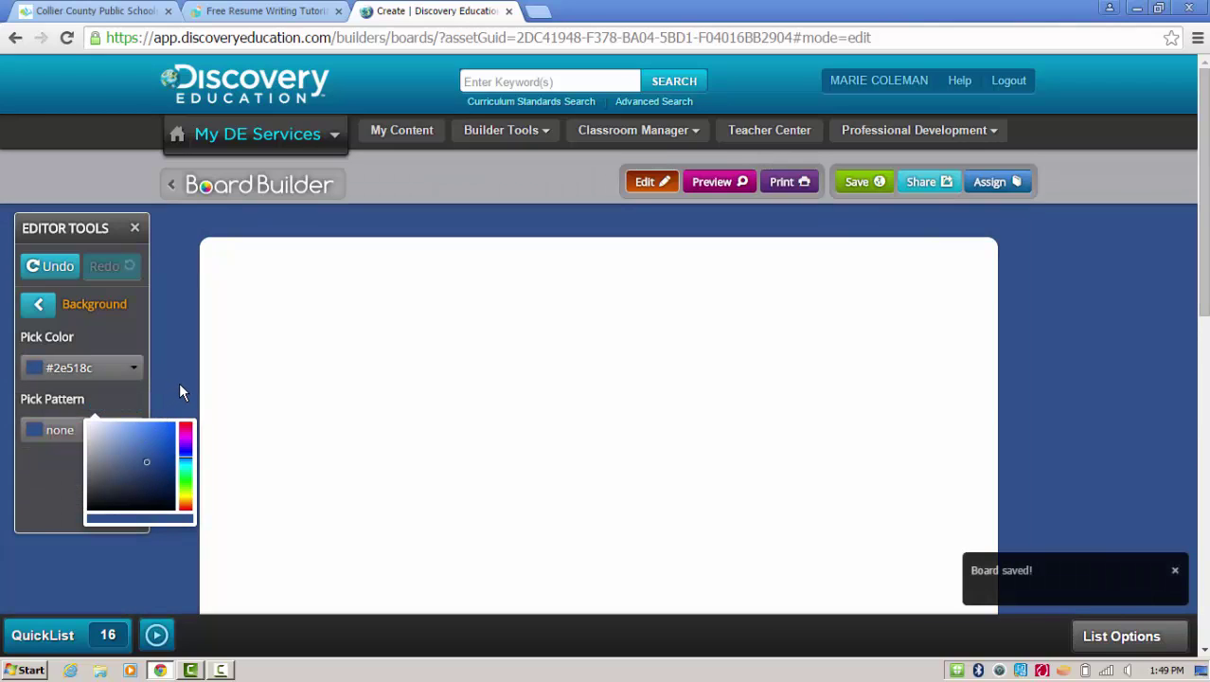
pyautogui.click(179, 382)
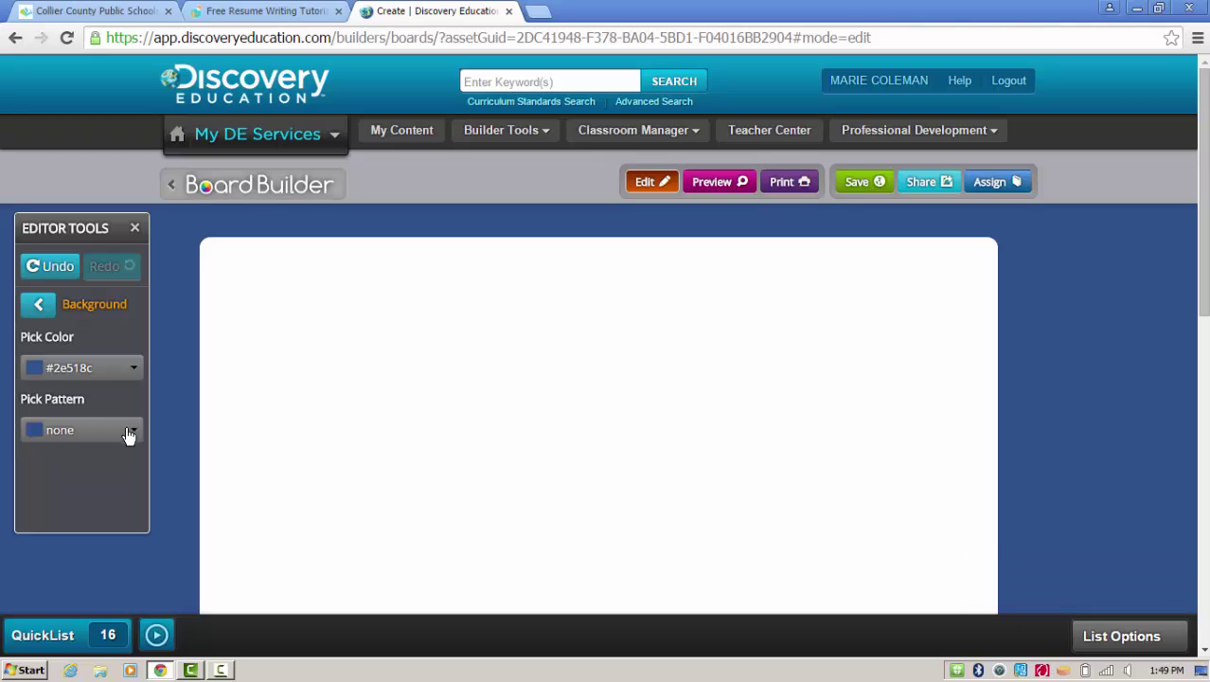
# Step: Try the swirling-cloud pattern on the background and settle on the swirls pattern
pyautogui.click(133, 431)
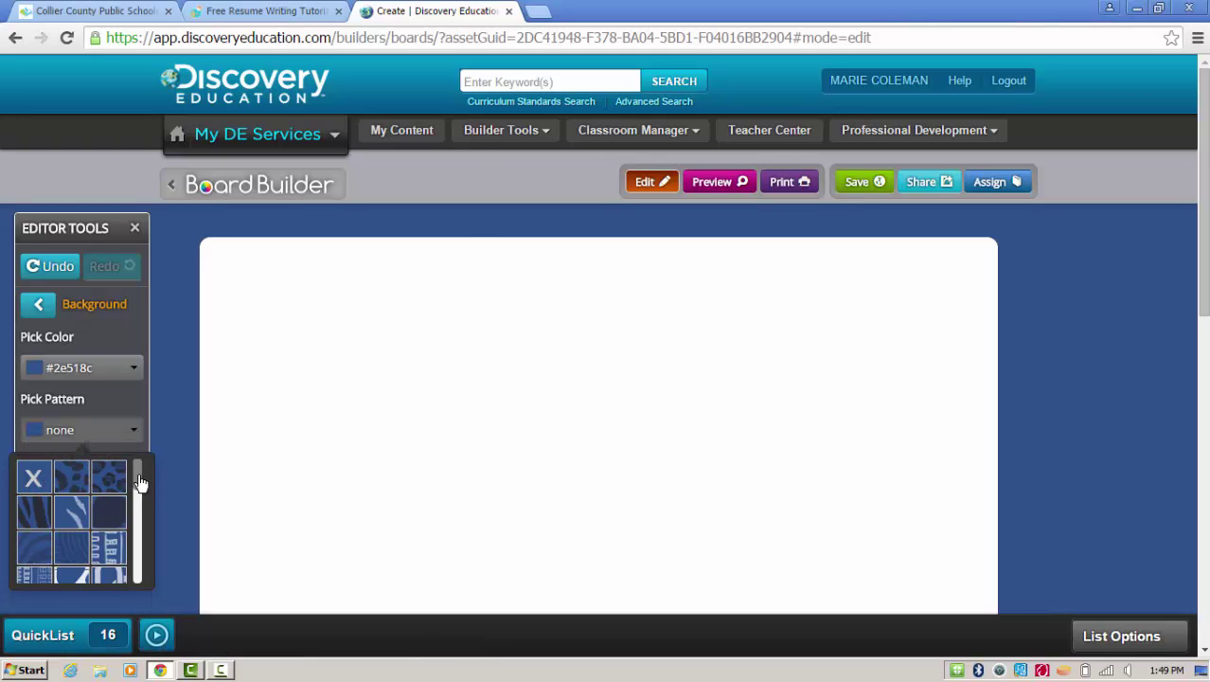
pyautogui.scroll(-5, 130, 494)
pyautogui.scroll(-6, 126, 523)
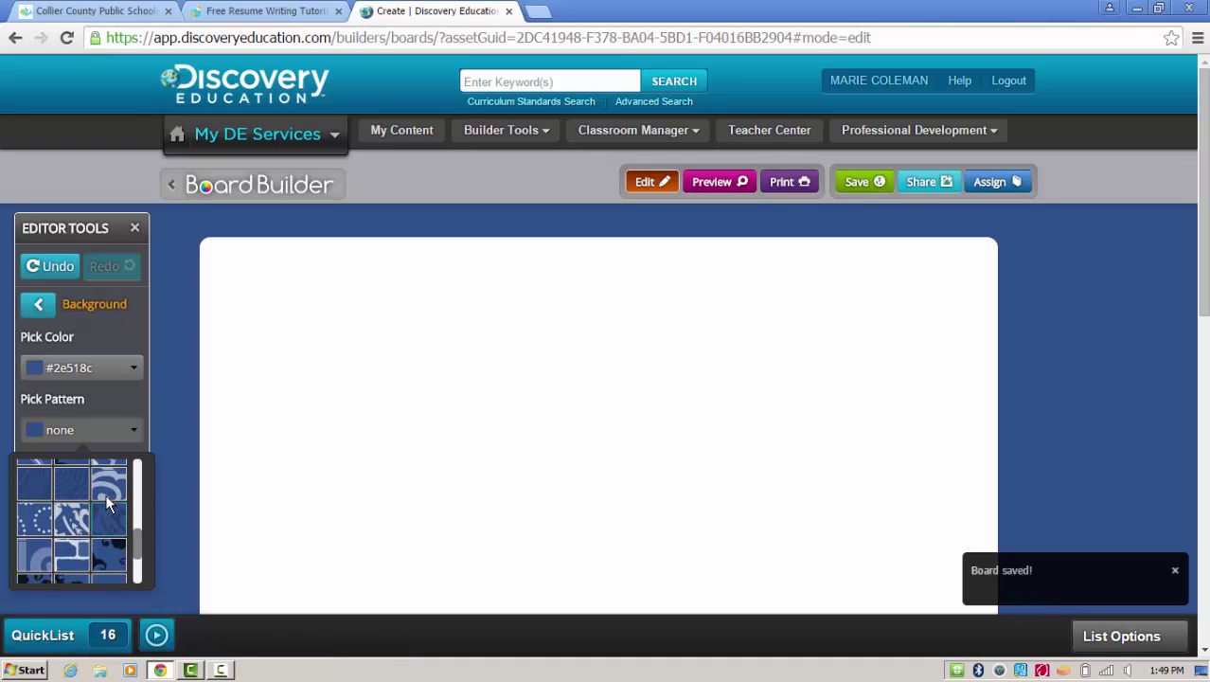
pyautogui.click(110, 496)
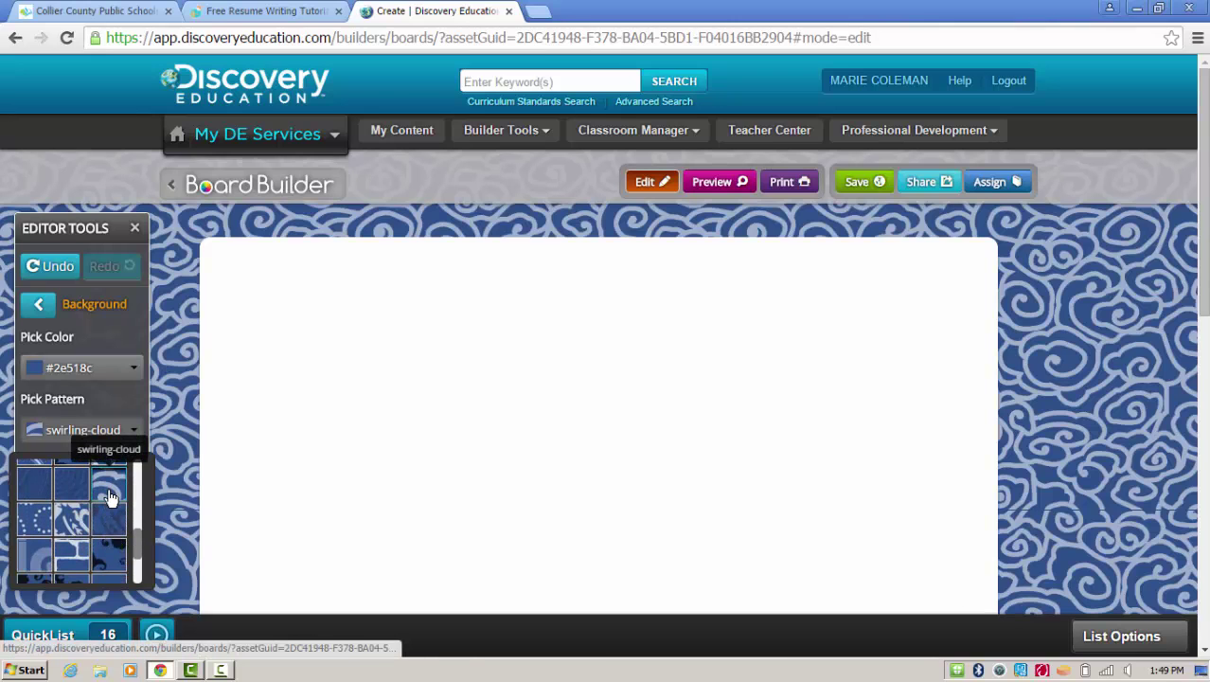
pyautogui.click(36, 523)
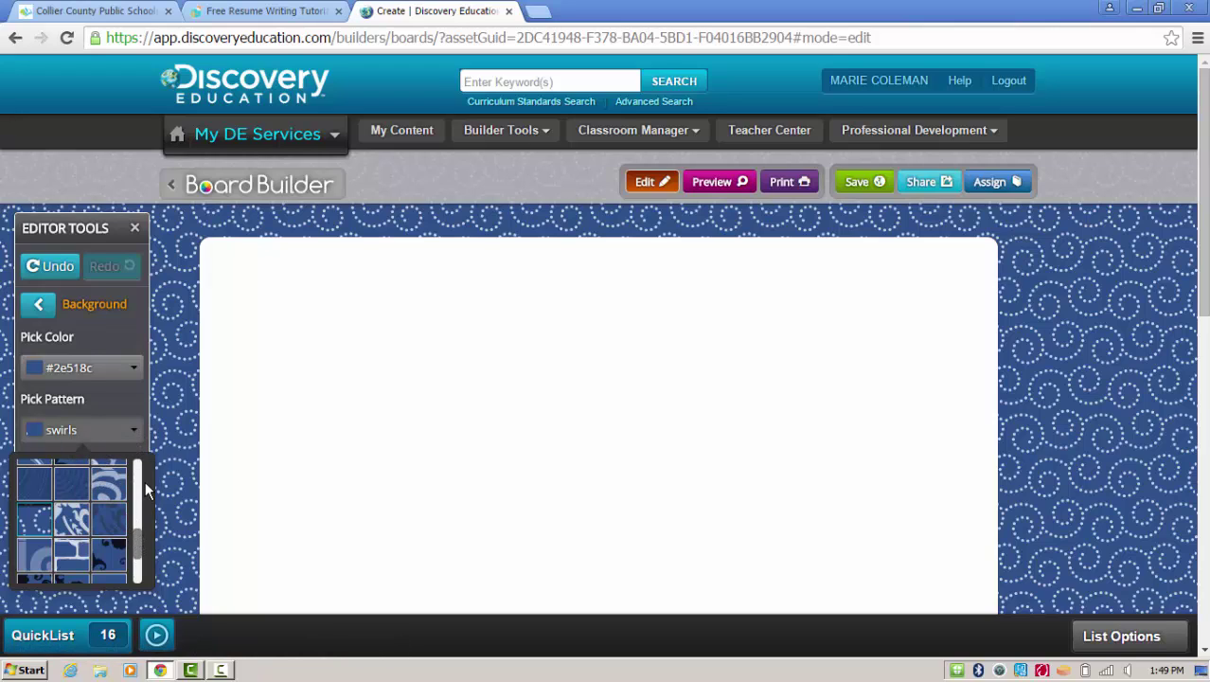
# Step: Change the board's background color to Orange and leave the background settings
pyautogui.click(135, 369)
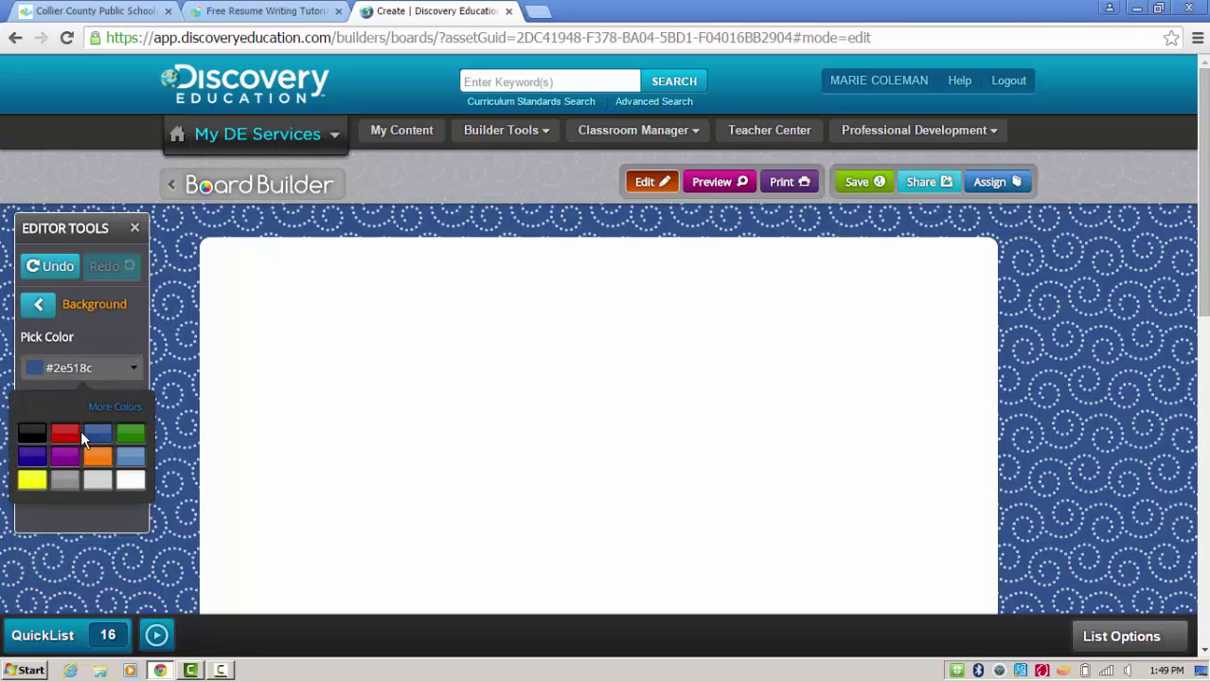
pyautogui.click(97, 456)
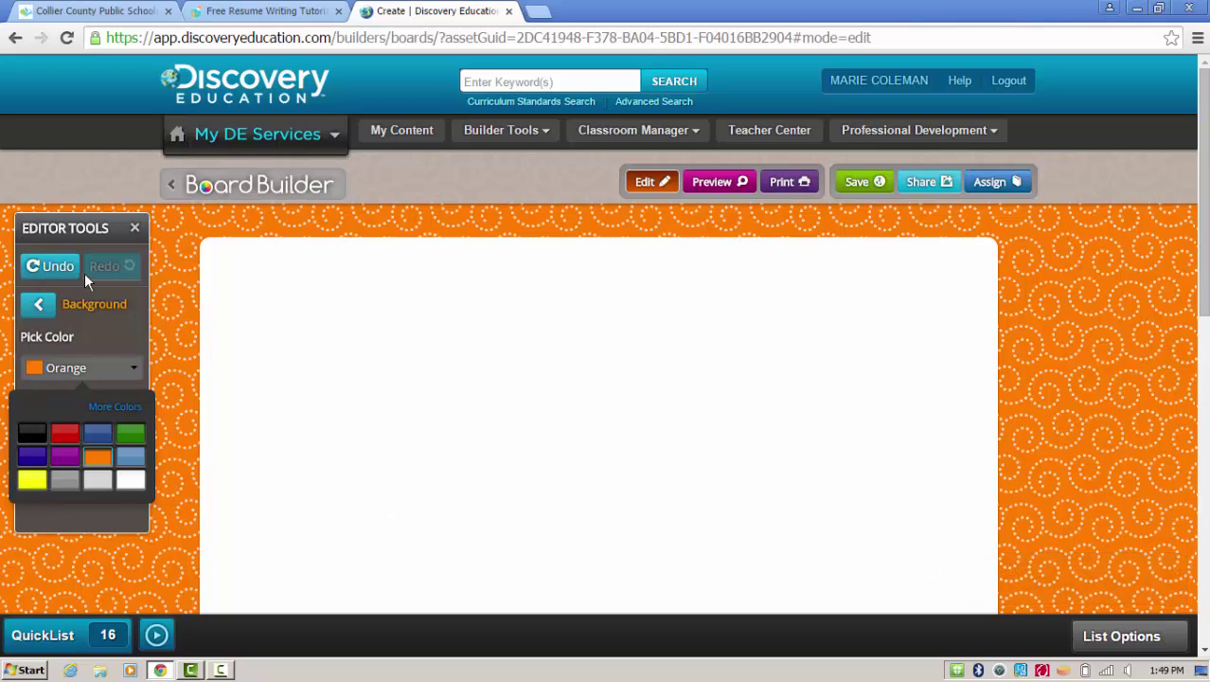
pyautogui.click(39, 307)
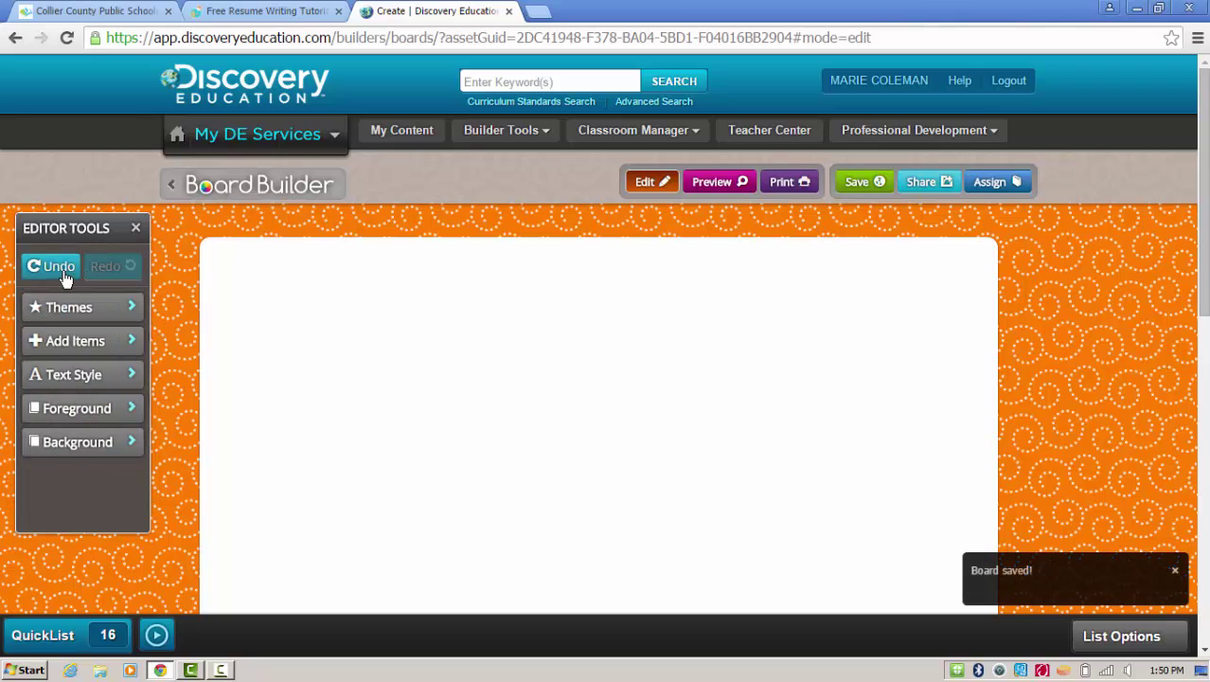
# Step: Set the board's foreground color to Orange and adjust it to the custom shade #ba7b3f
pyautogui.click(90, 416)
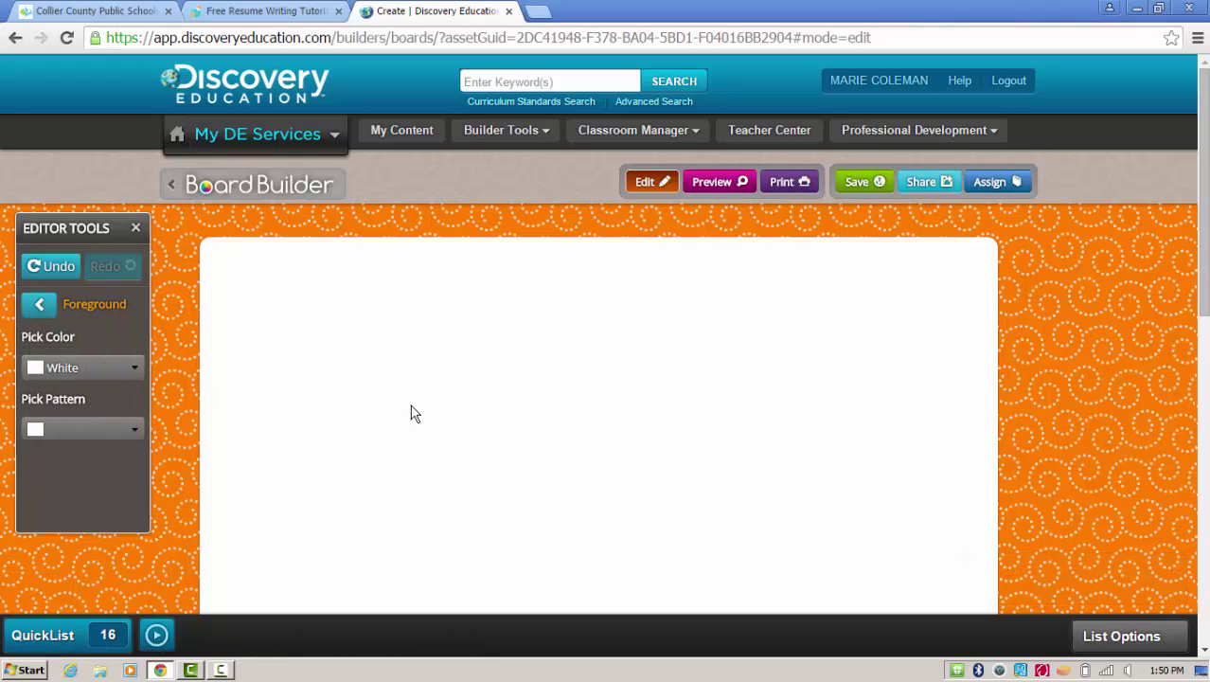
pyautogui.click(135, 371)
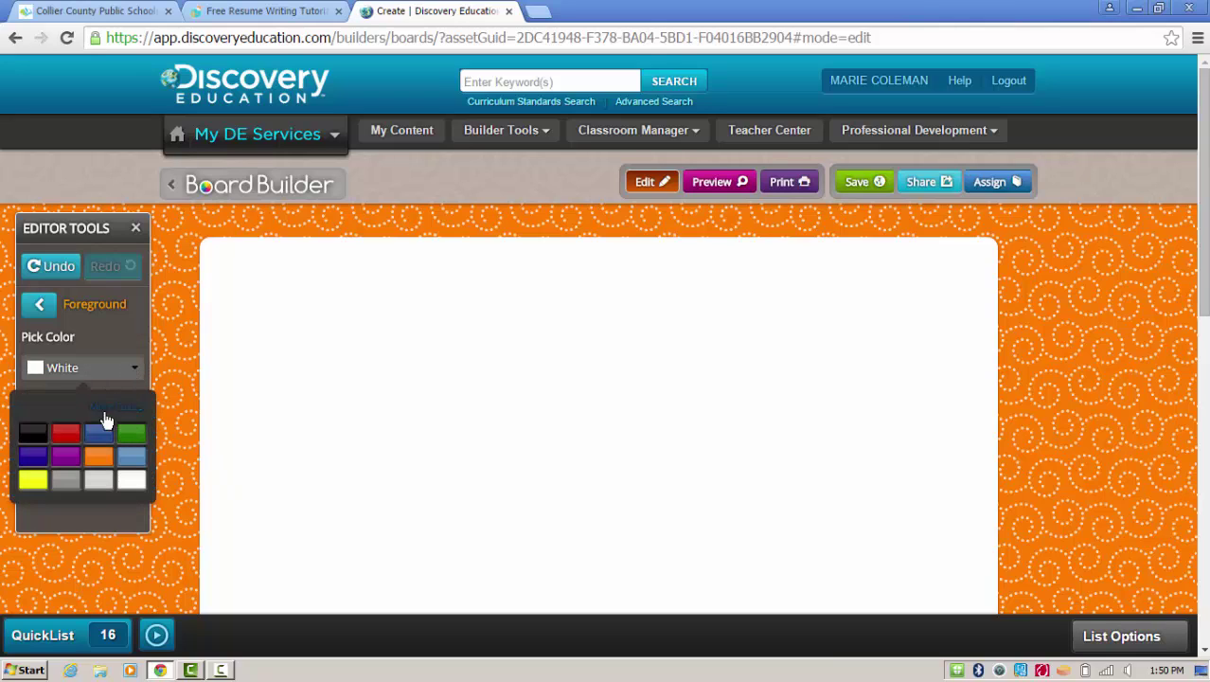
pyautogui.click(102, 460)
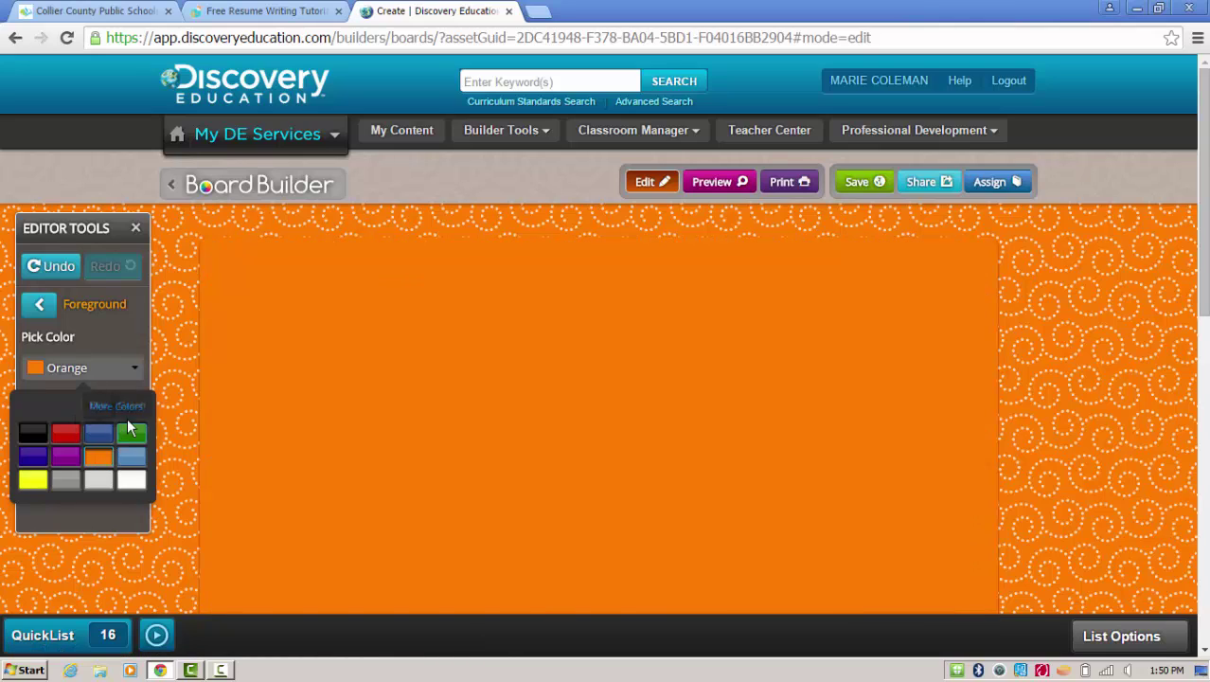
pyautogui.click(127, 407)
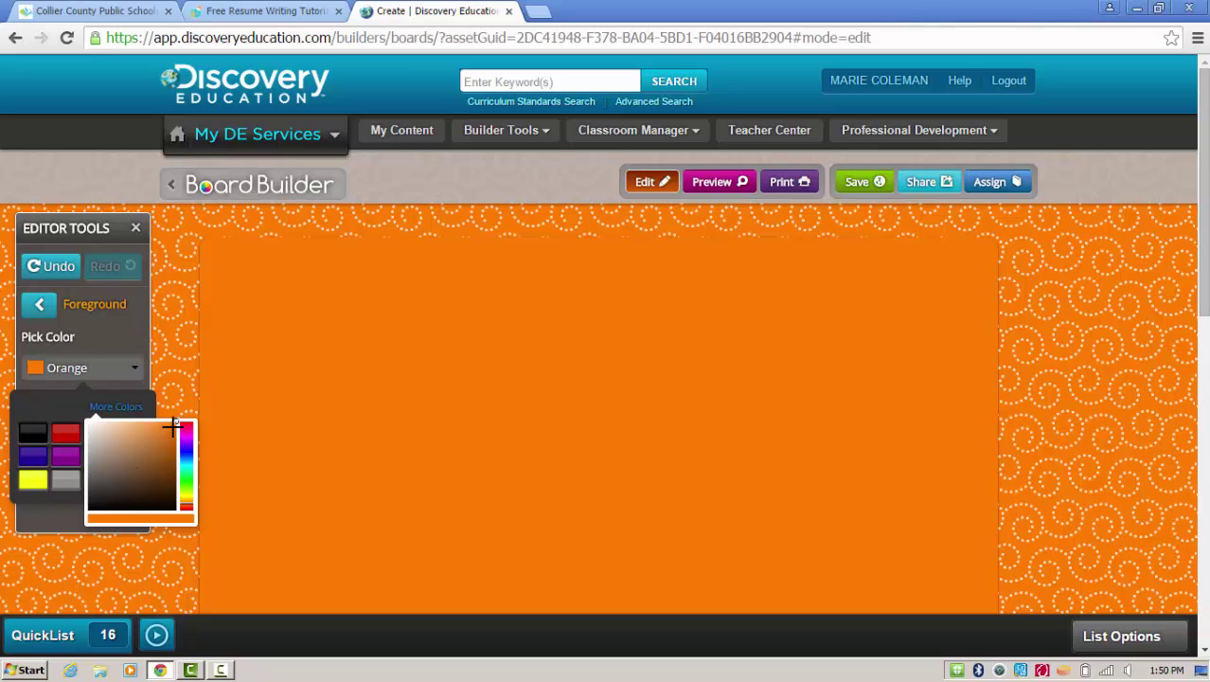
pyautogui.moveTo(172, 422); pyautogui.dragTo(146, 445)
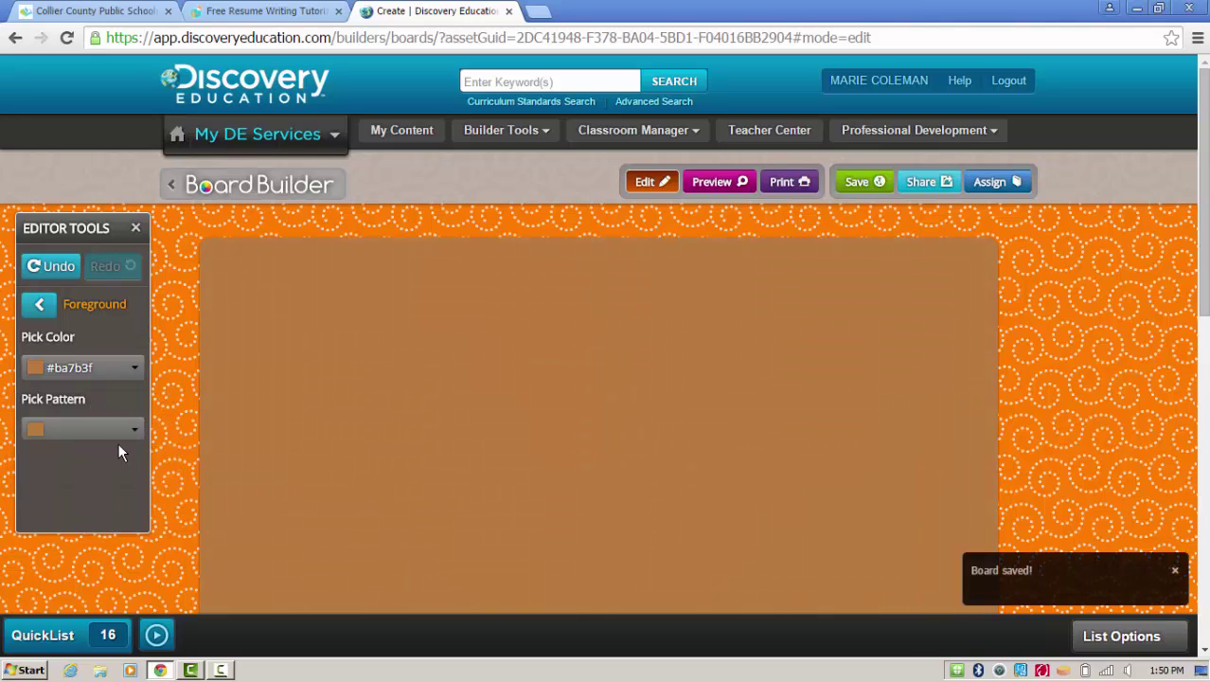
# Step: Try the animal4 pattern on the foreground, reset the pattern to none and leave the foreground settings
pyautogui.click(137, 431)
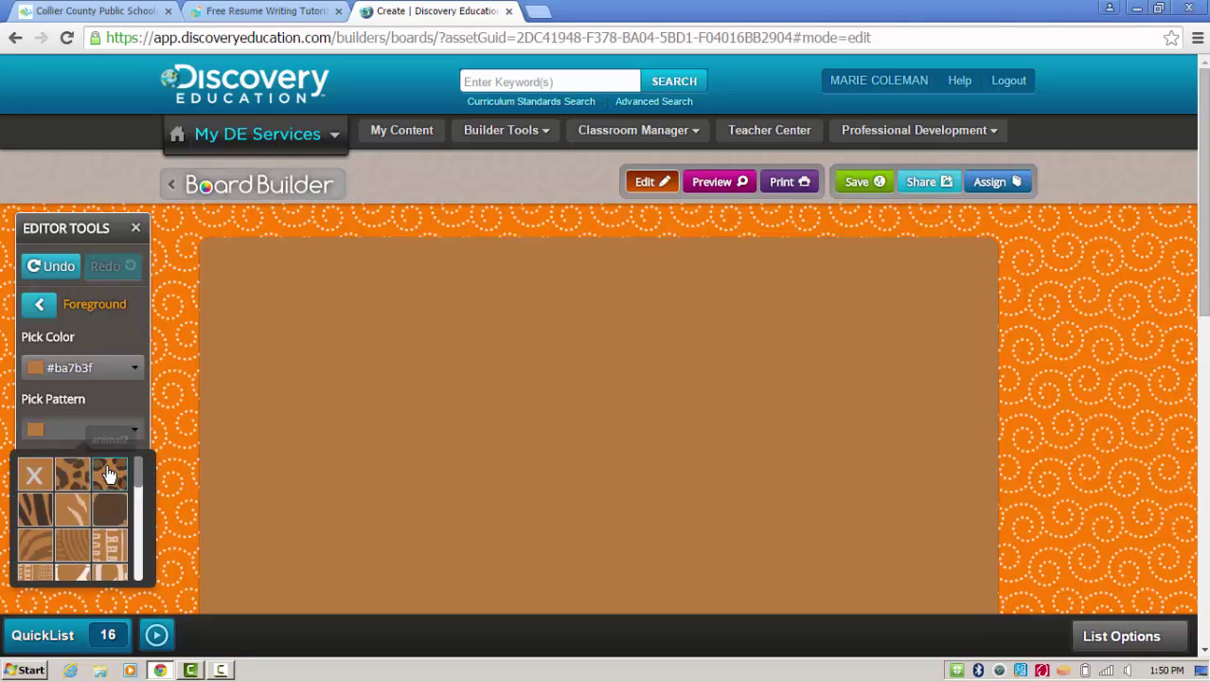
pyautogui.click(74, 516)
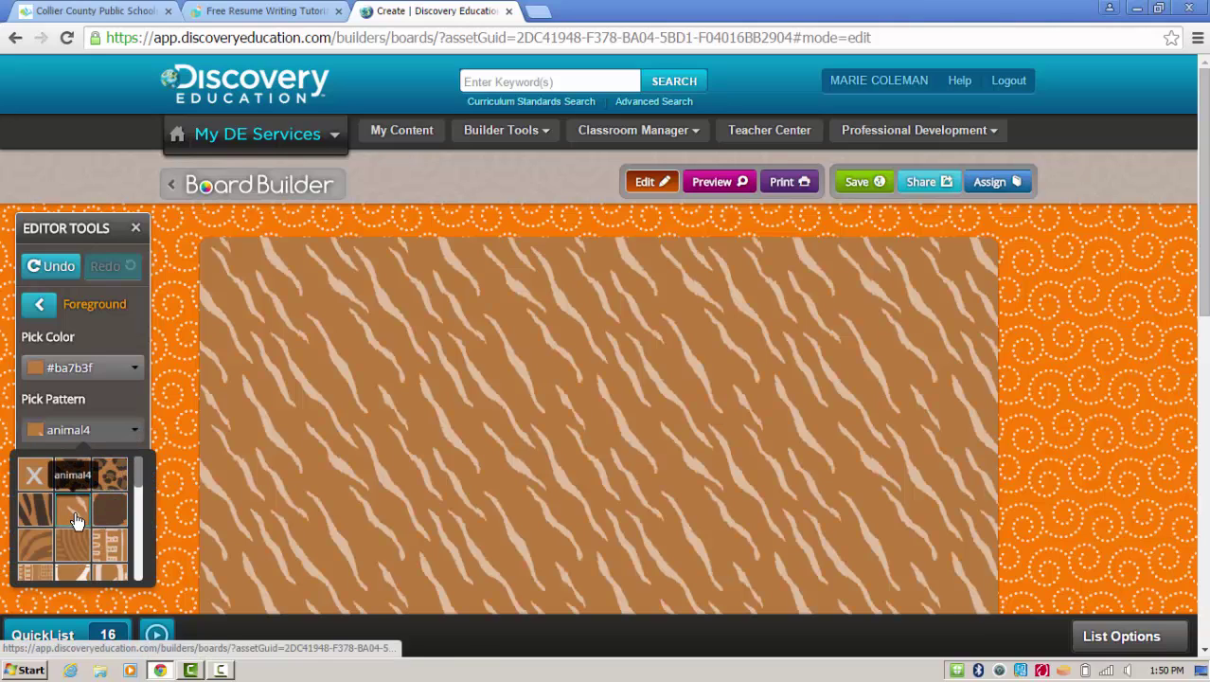
pyautogui.click(43, 477)
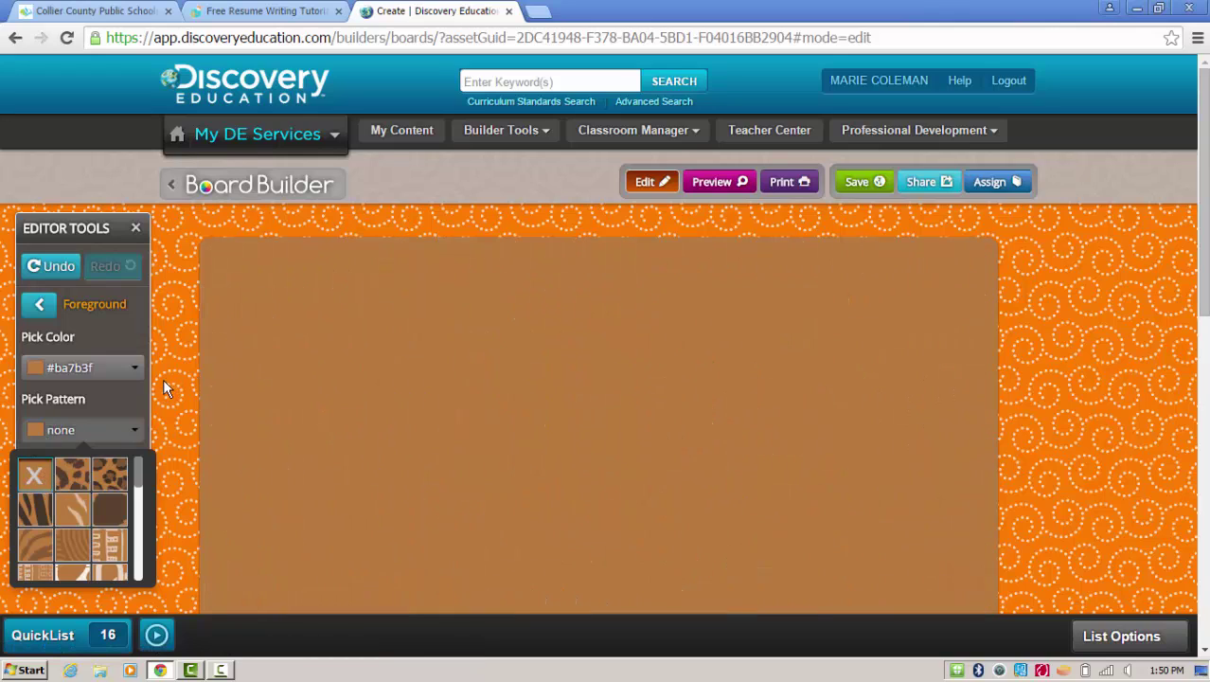
pyautogui.click(40, 304)
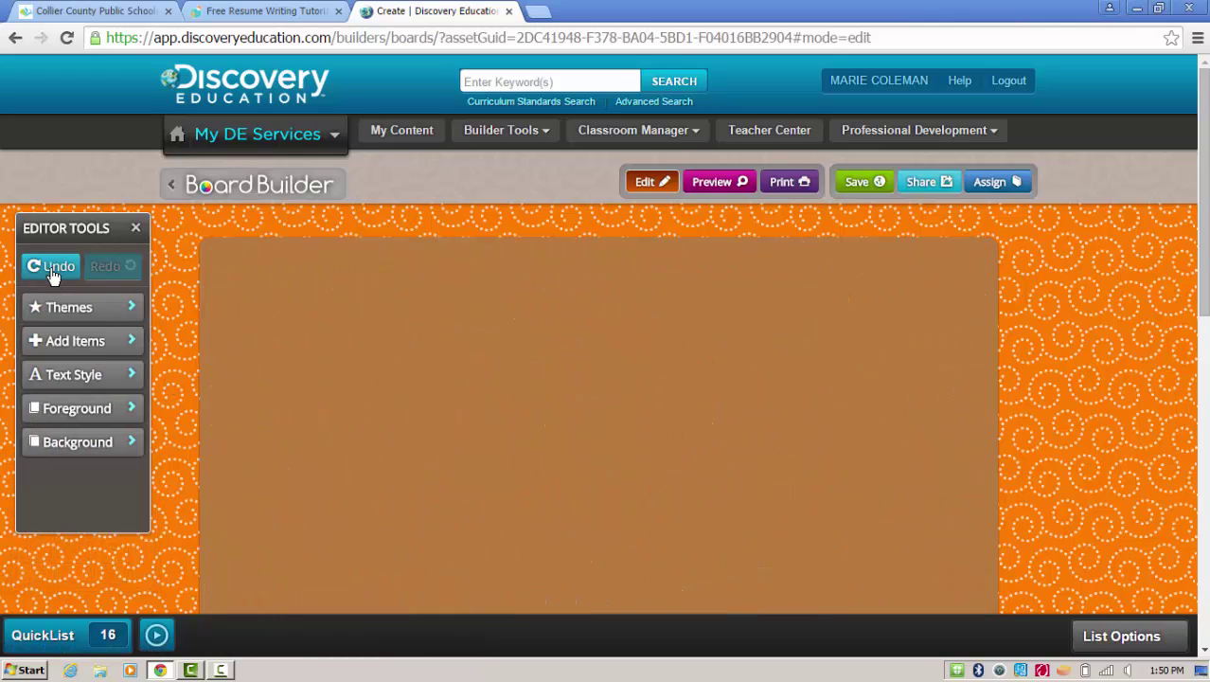
# Step: Add a headline to the board with the text "Resume Writing"
pyautogui.click(85, 342)
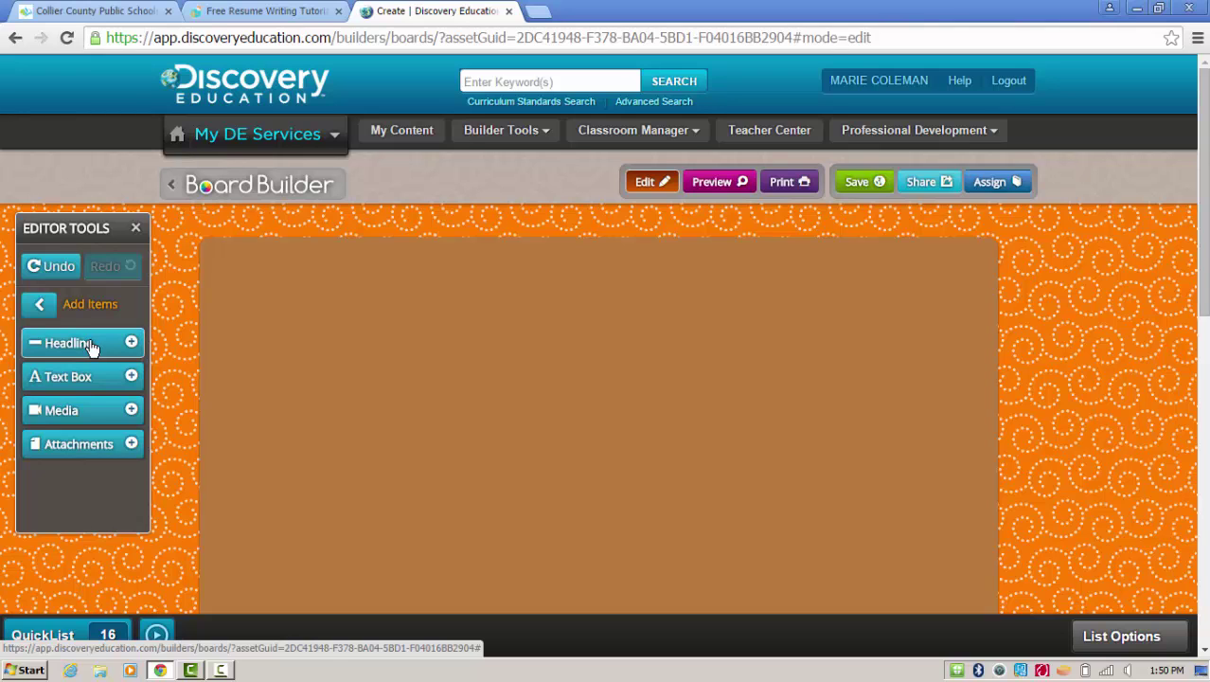
pyautogui.click(92, 348)
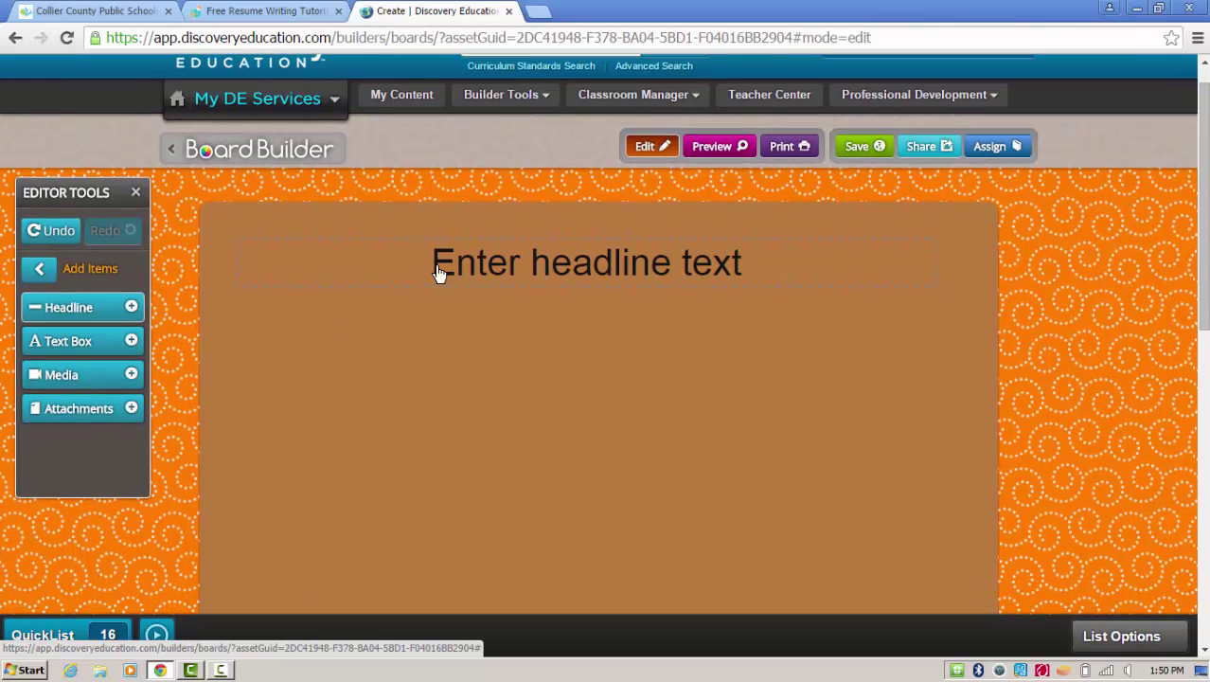
pyautogui.click(428, 264)
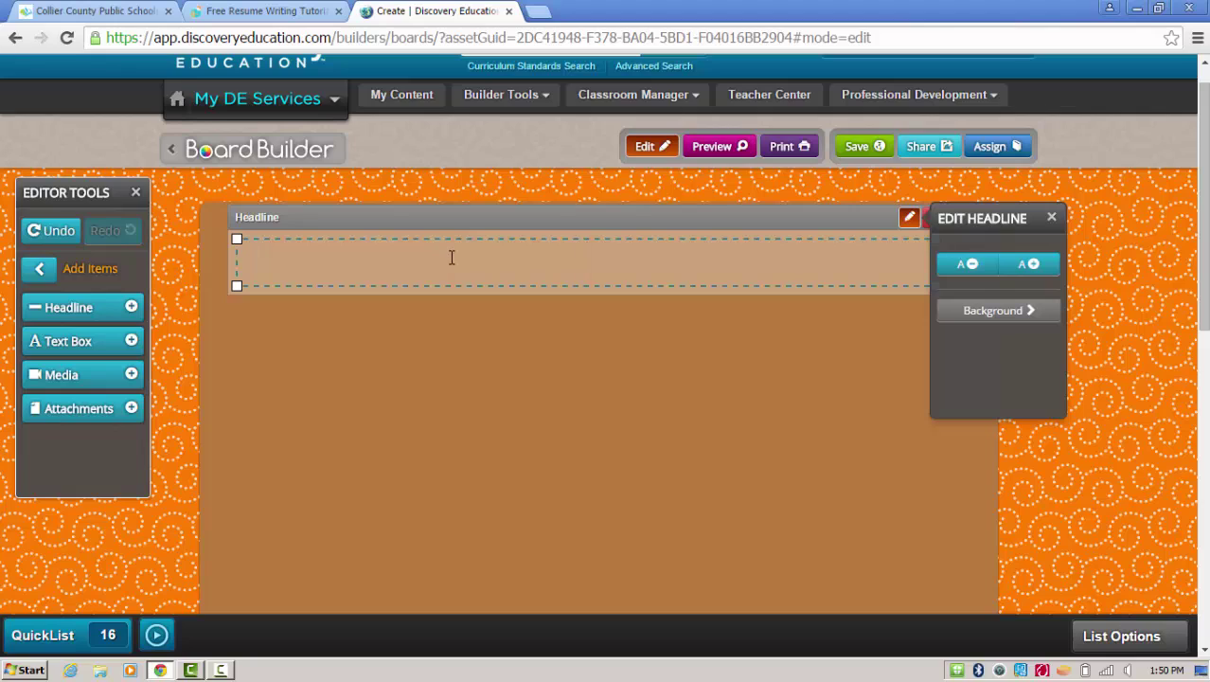
pyautogui.write('Resu')
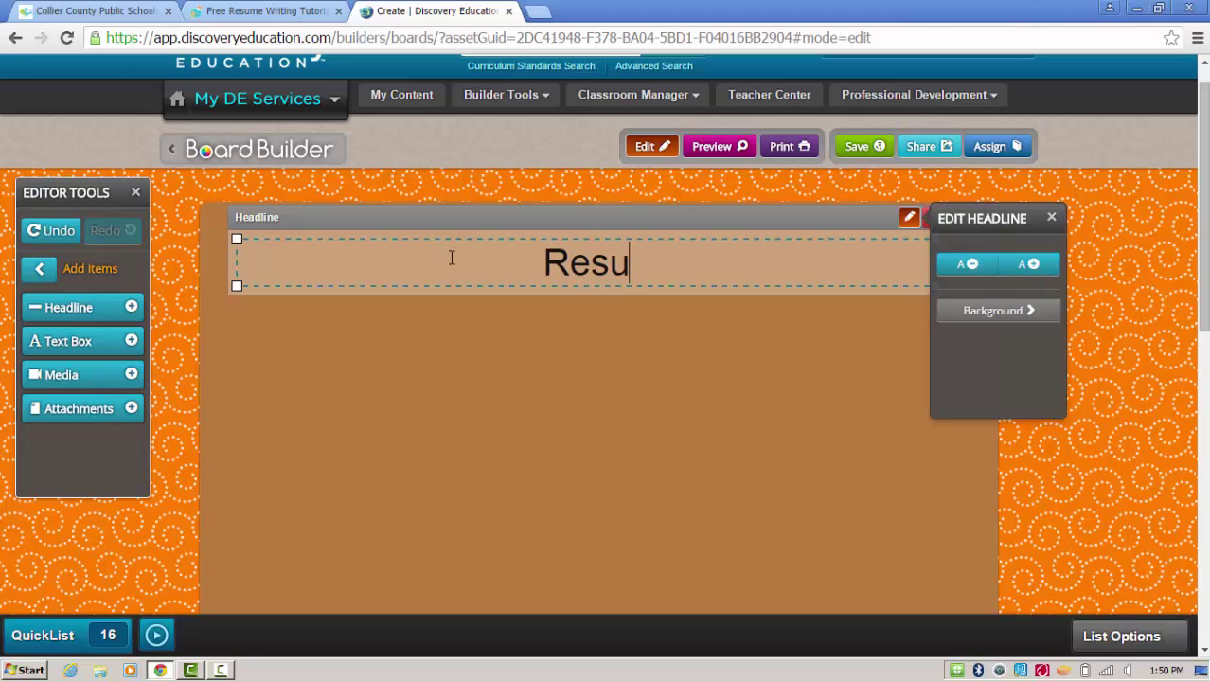
pyautogui.write('me R')
pyautogui.press('BackSpace')
pyautogui.write('W')
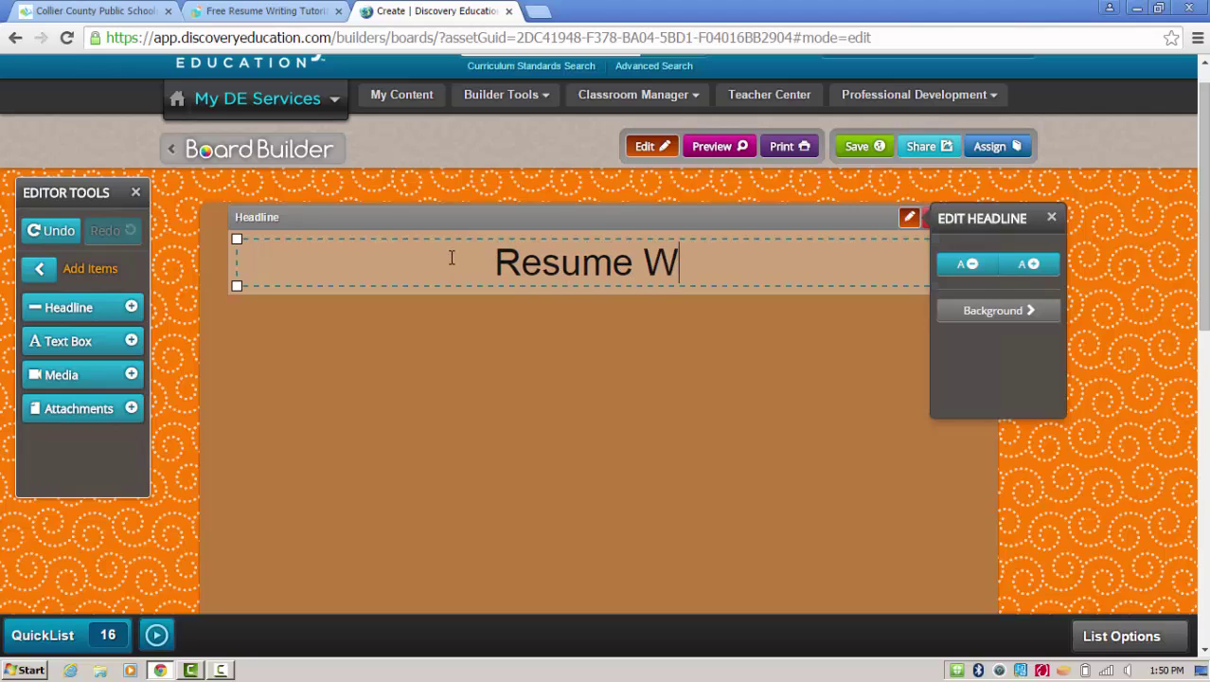
pyautogui.write('R')
pyautogui.press('BackSpace')
pyautogui.write('riting')
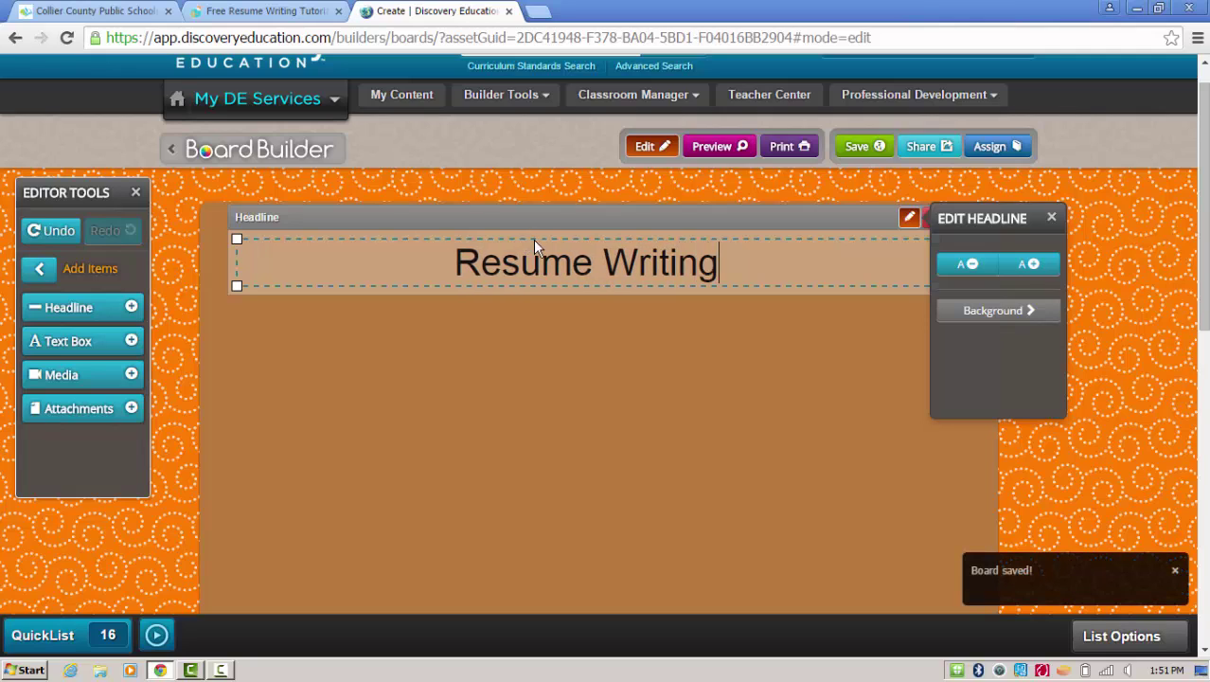
# Step: Enlarge the whole "Resume Writing" headline text by a few size increments
pyautogui.moveTo(719, 263); pyautogui.dragTo(450, 257)
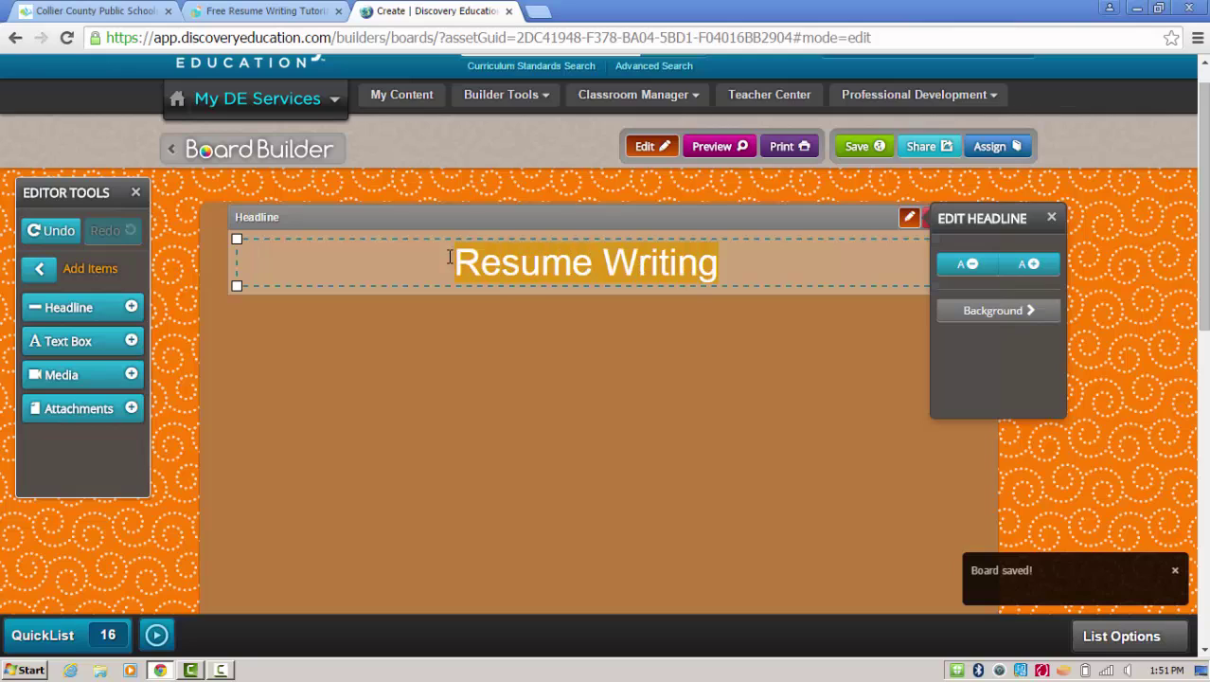
pyautogui.click(1032, 266)
pyautogui.click(1032, 266)
pyautogui.click(1032, 266)
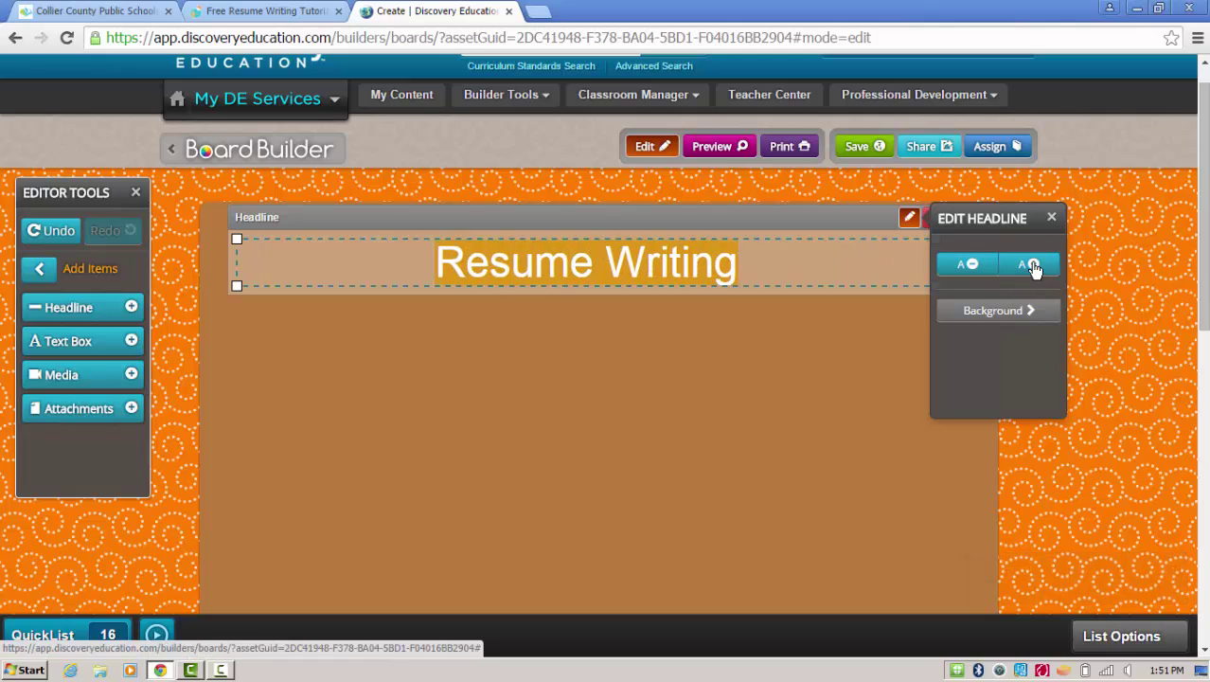
# Step: Try the Post It, Shadow Box, Polaroid and Banner backgrounds on the headline, and reset its background to None
pyautogui.click(1002, 312)
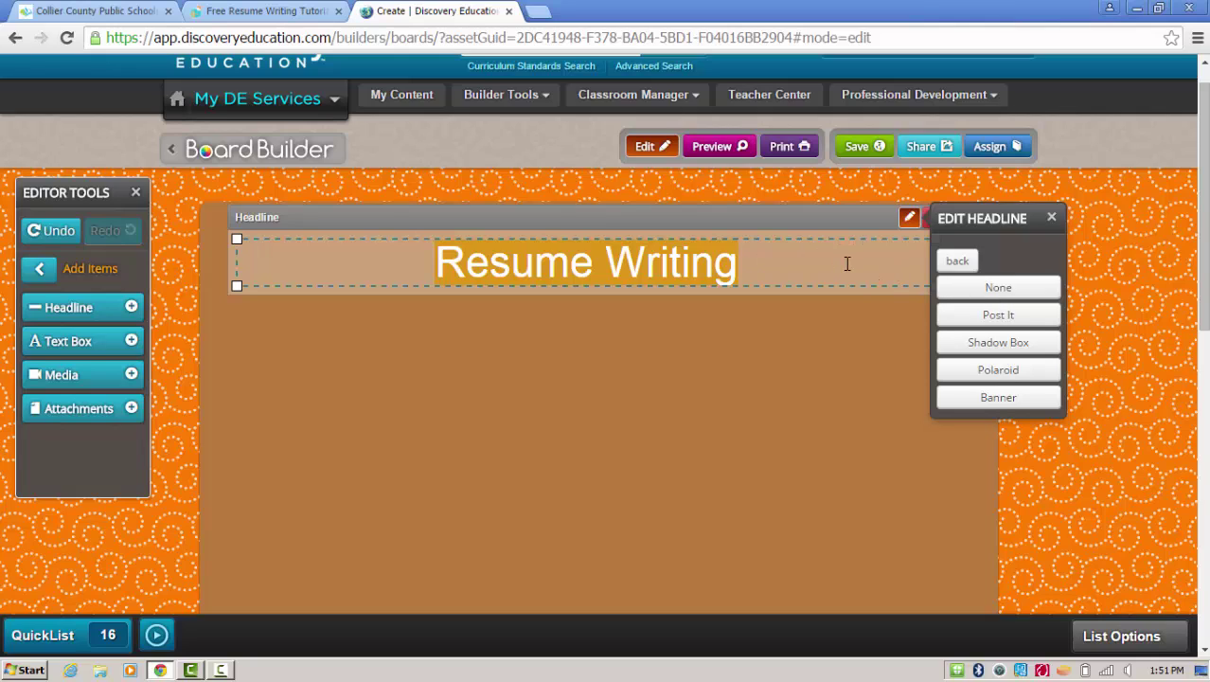
pyautogui.click(1007, 316)
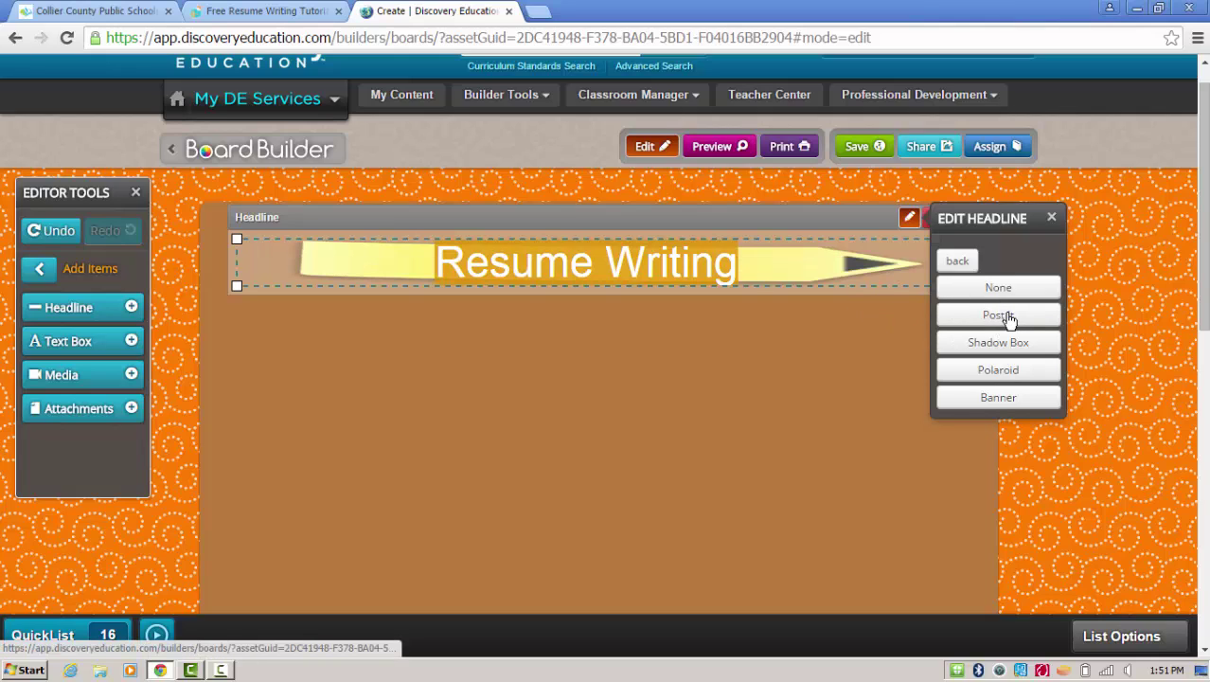
pyautogui.click(998, 348)
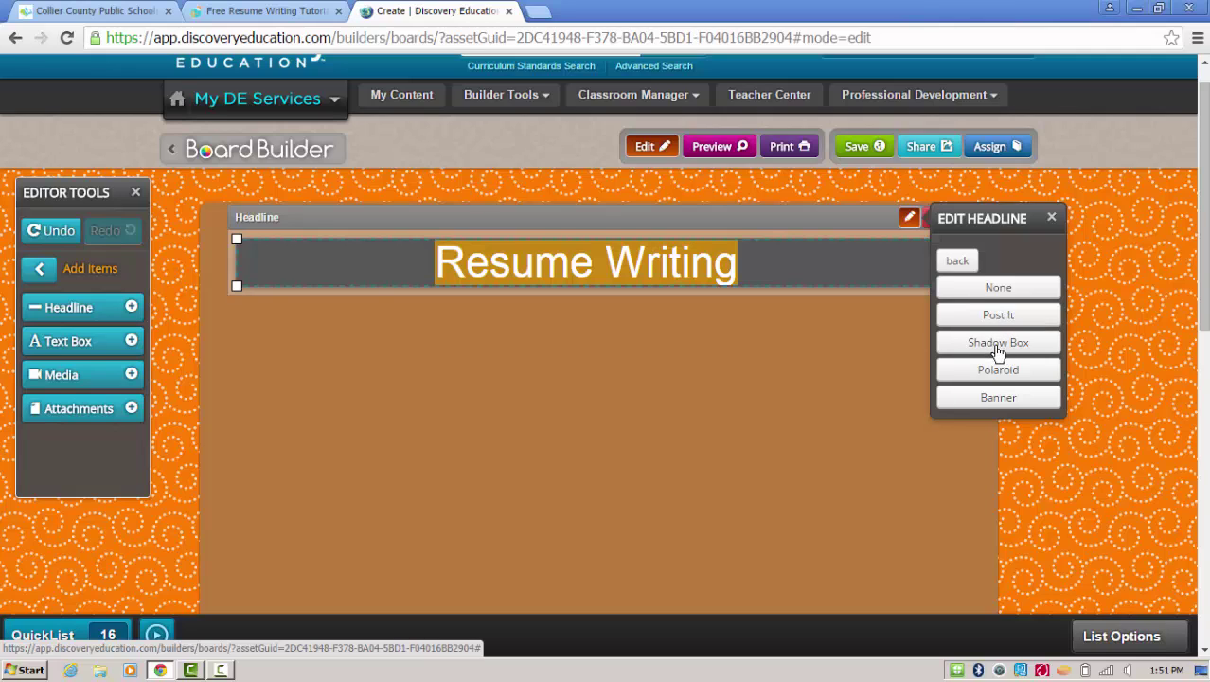
pyautogui.click(992, 373)
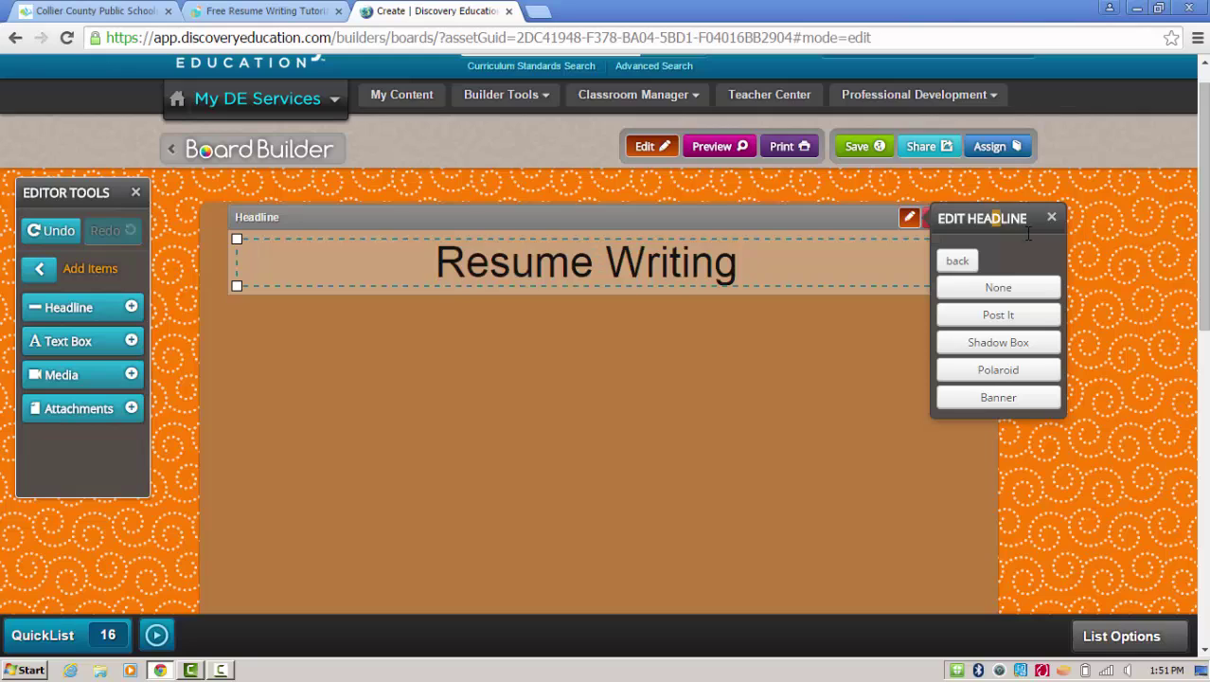
pyautogui.click(990, 400)
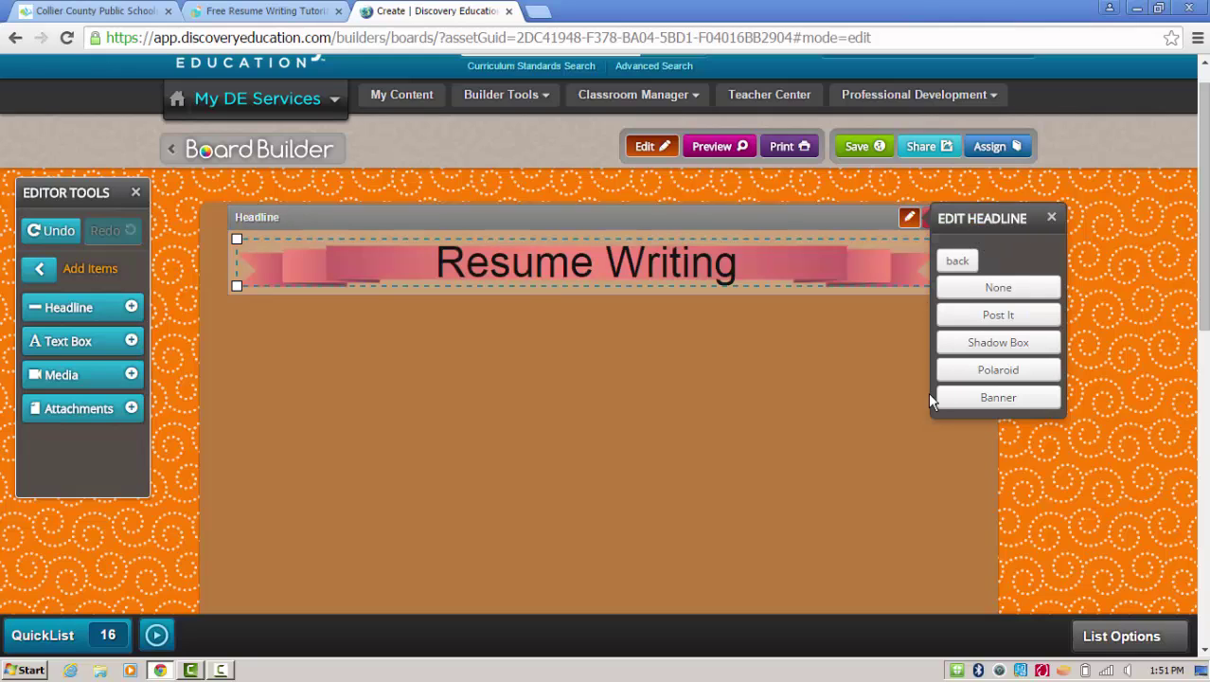
pyautogui.click(996, 290)
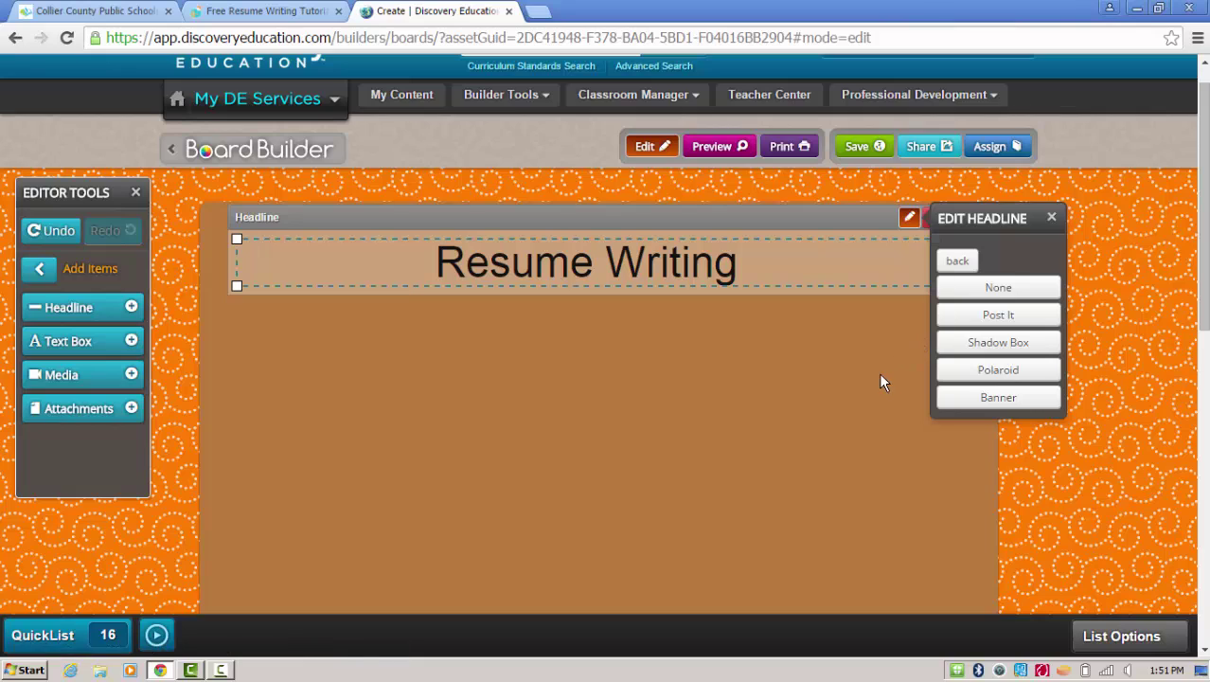
# Step: Leave the headline settings and shift the headline slightly up and to the right to center it on the board
pyautogui.click(1050, 217)
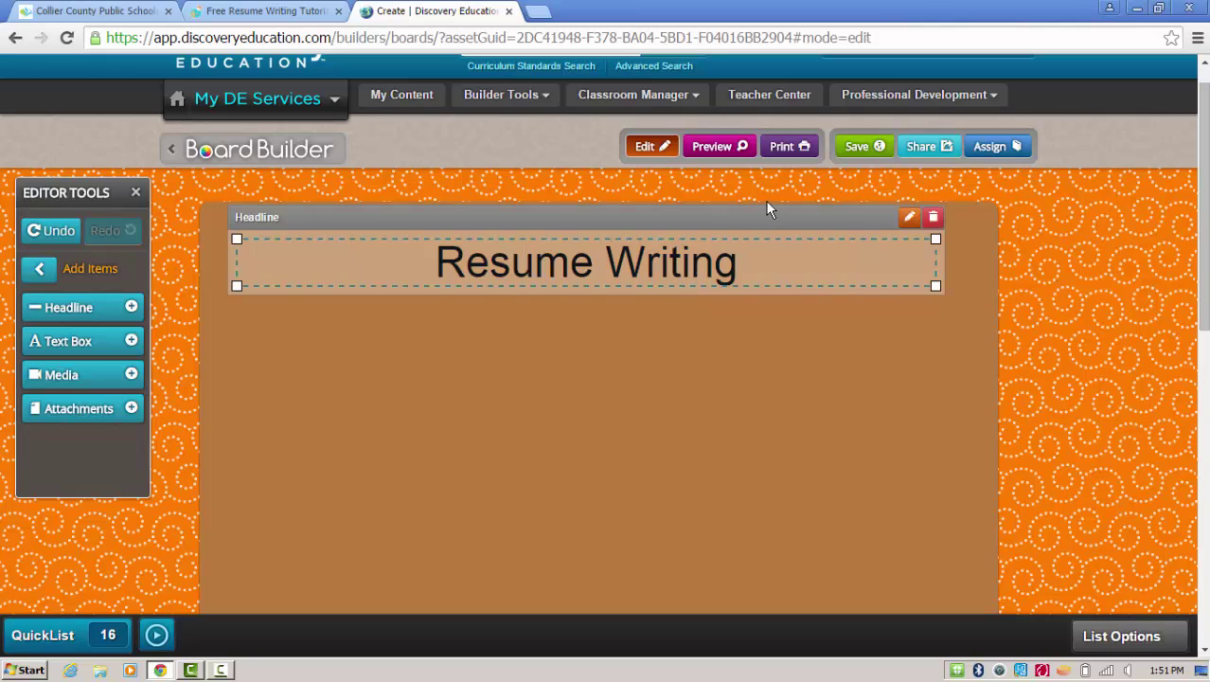
pyautogui.moveTo(754, 258)
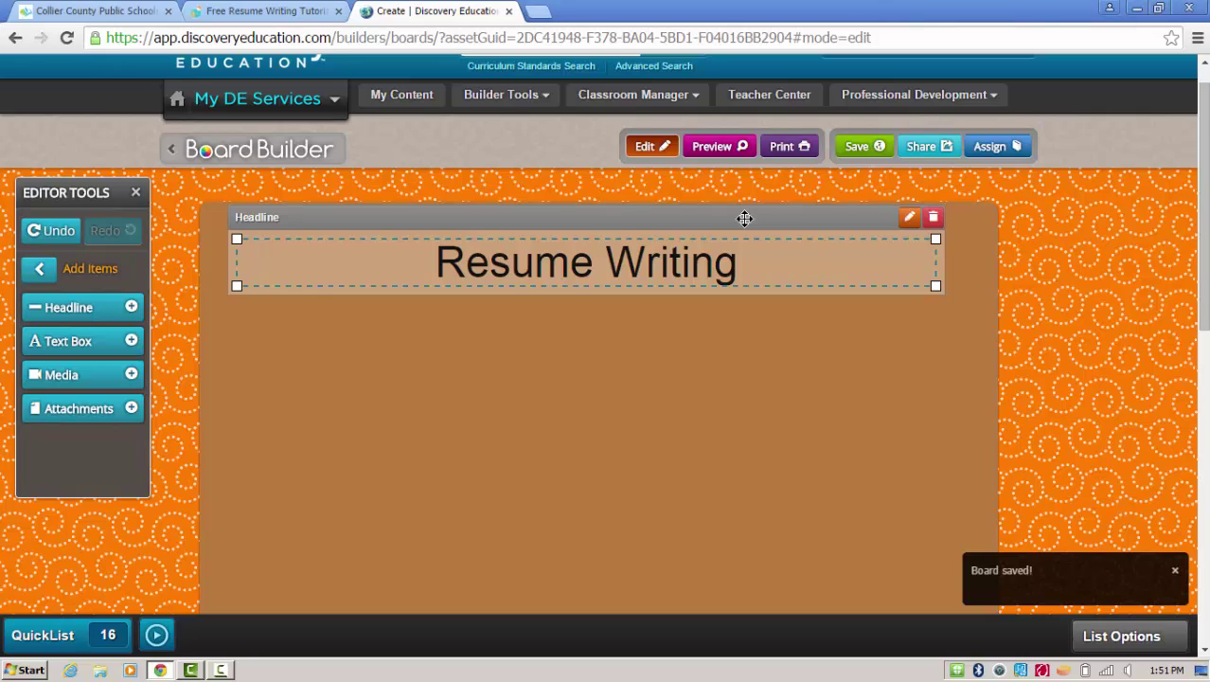
pyautogui.moveTo(744, 219)
pyautogui.mouseDown()
pyautogui.moveTo(726, 375)
pyautogui.moveTo(800, 292)
pyautogui.moveTo(745, 214)
pyautogui.moveTo(760, 212)
pyautogui.mouseUp()
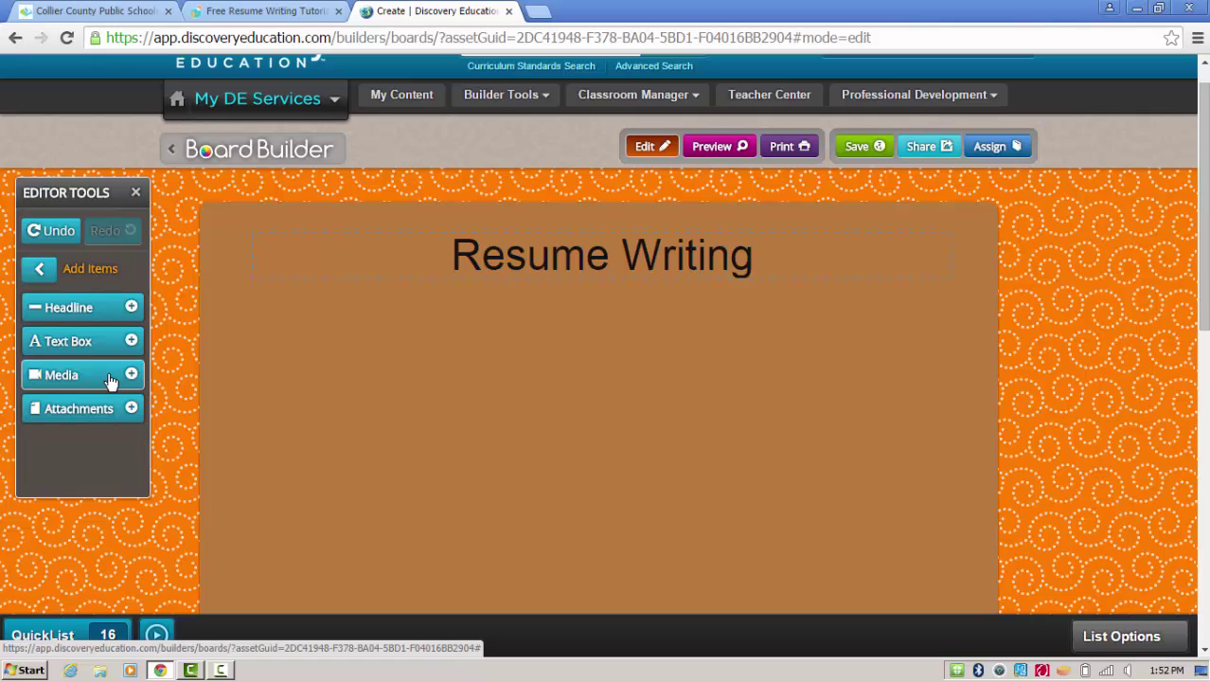
# Step: Add a media item with the Online Resumes video from My Content's Employability Skills folder and center it below the headline
pyautogui.click(111, 379)
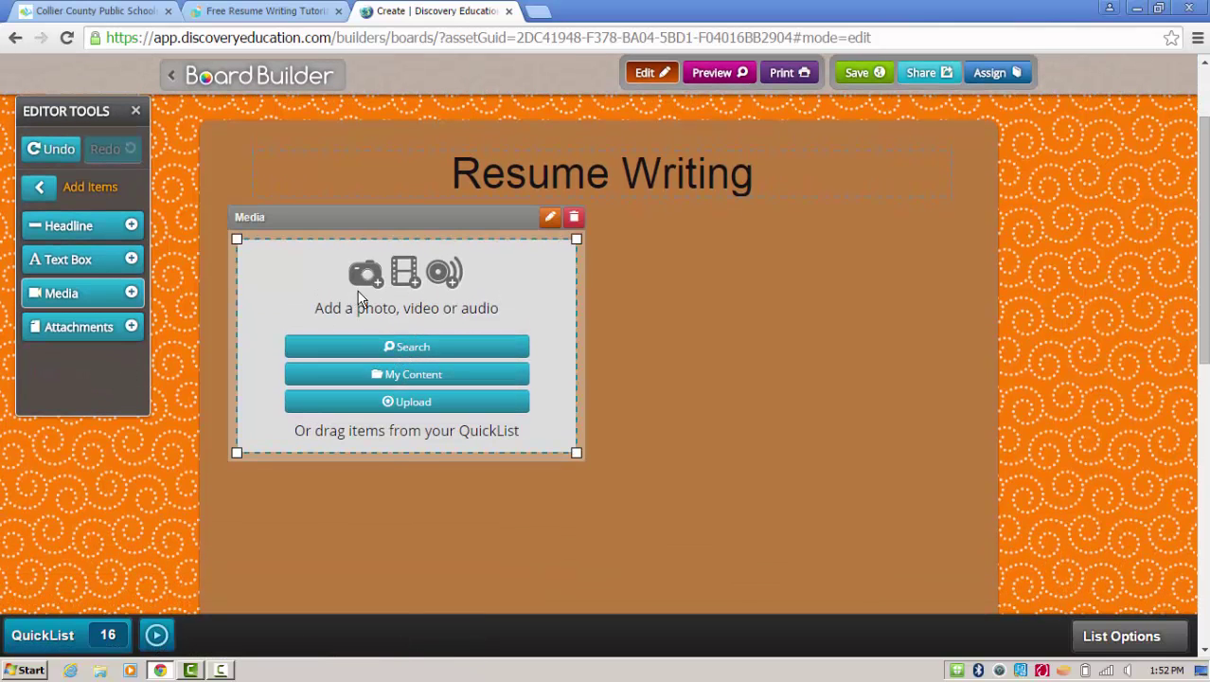
pyautogui.click(413, 377)
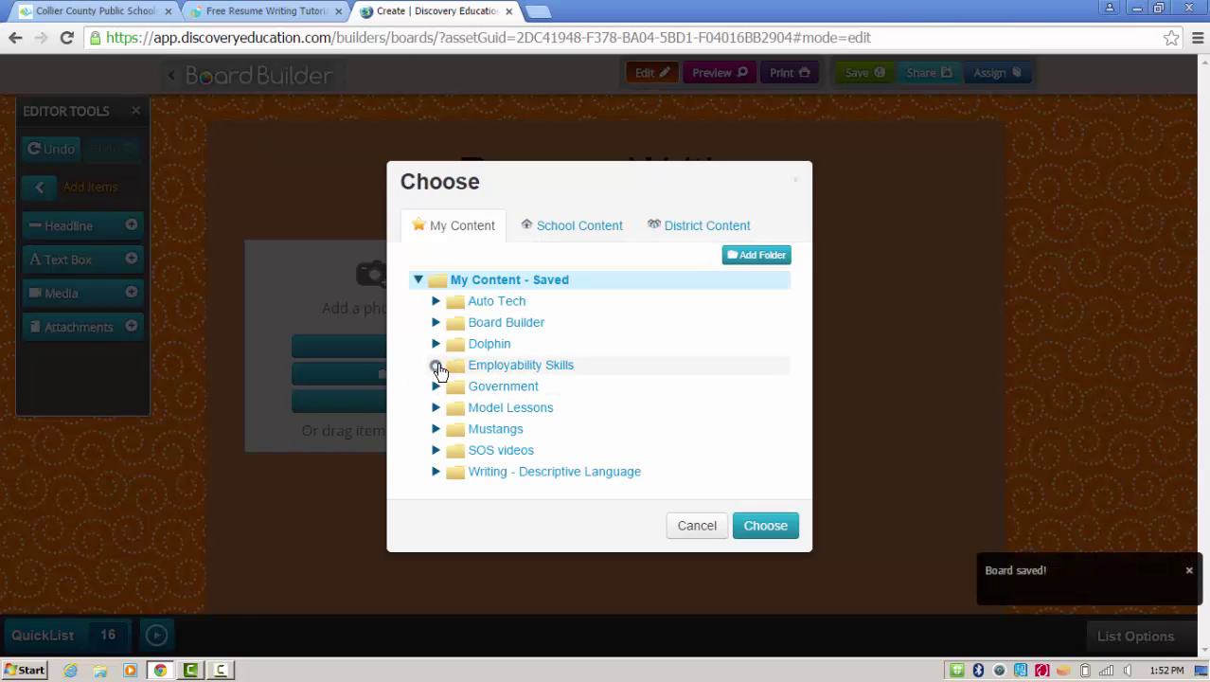
pyautogui.click(436, 366)
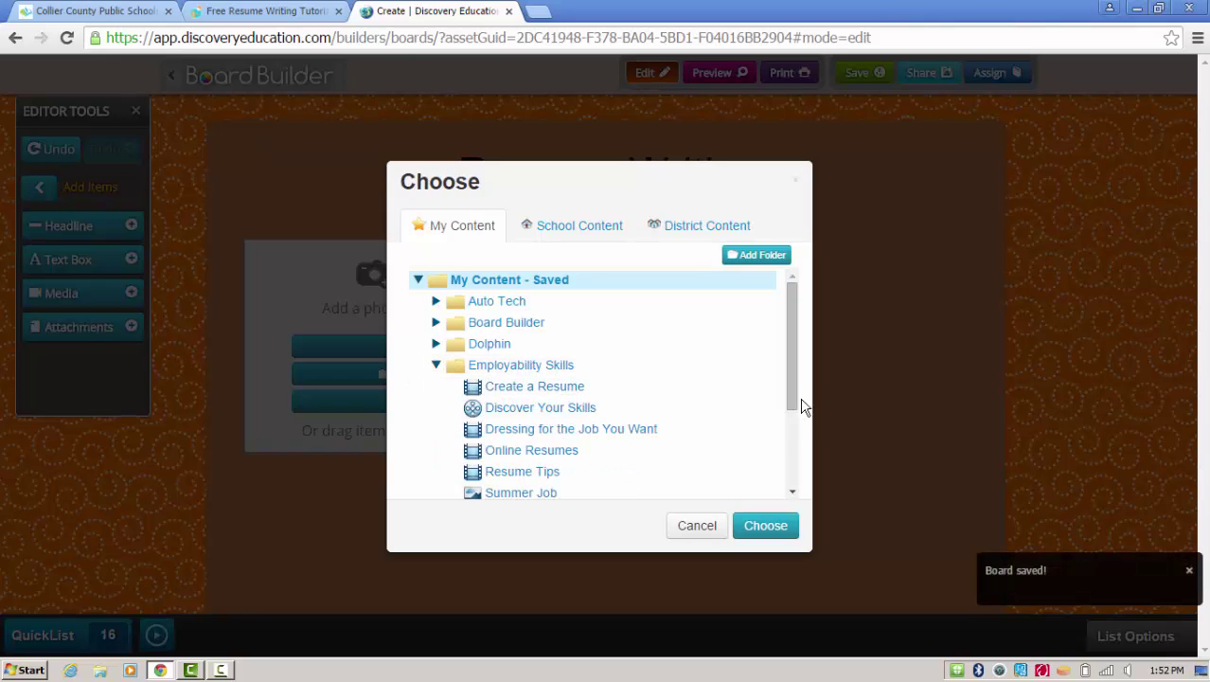
pyautogui.moveTo(803, 407); pyautogui.dragTo(798, 459)
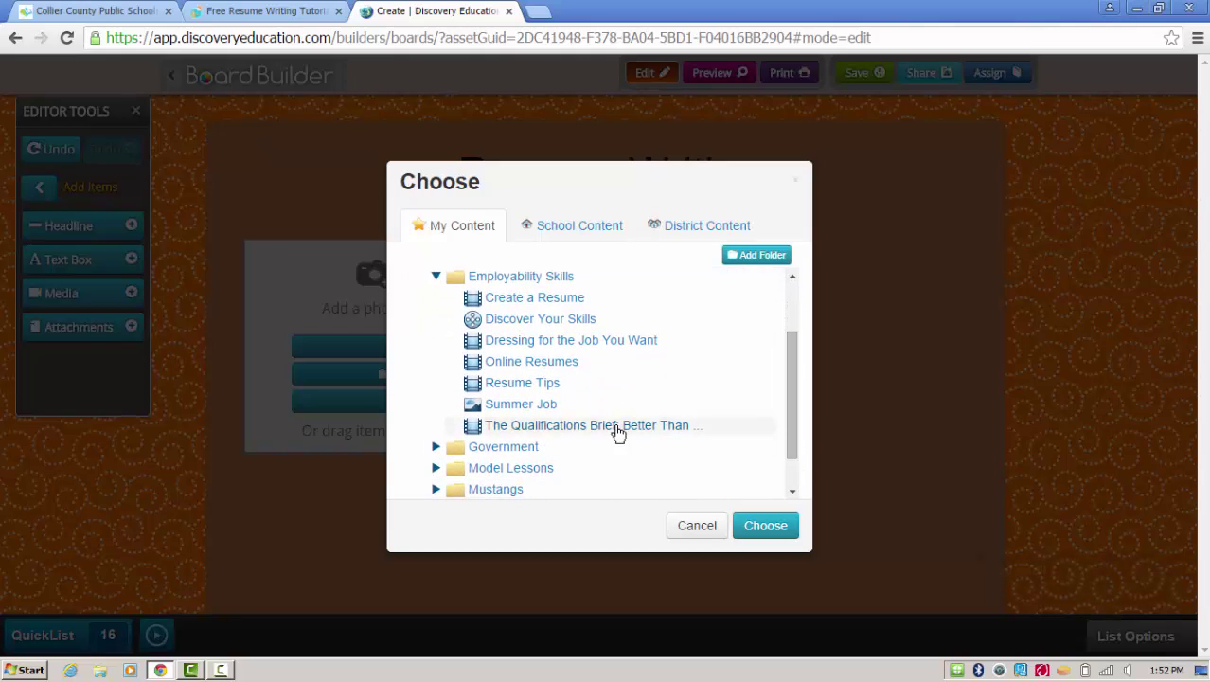
pyautogui.click(523, 364)
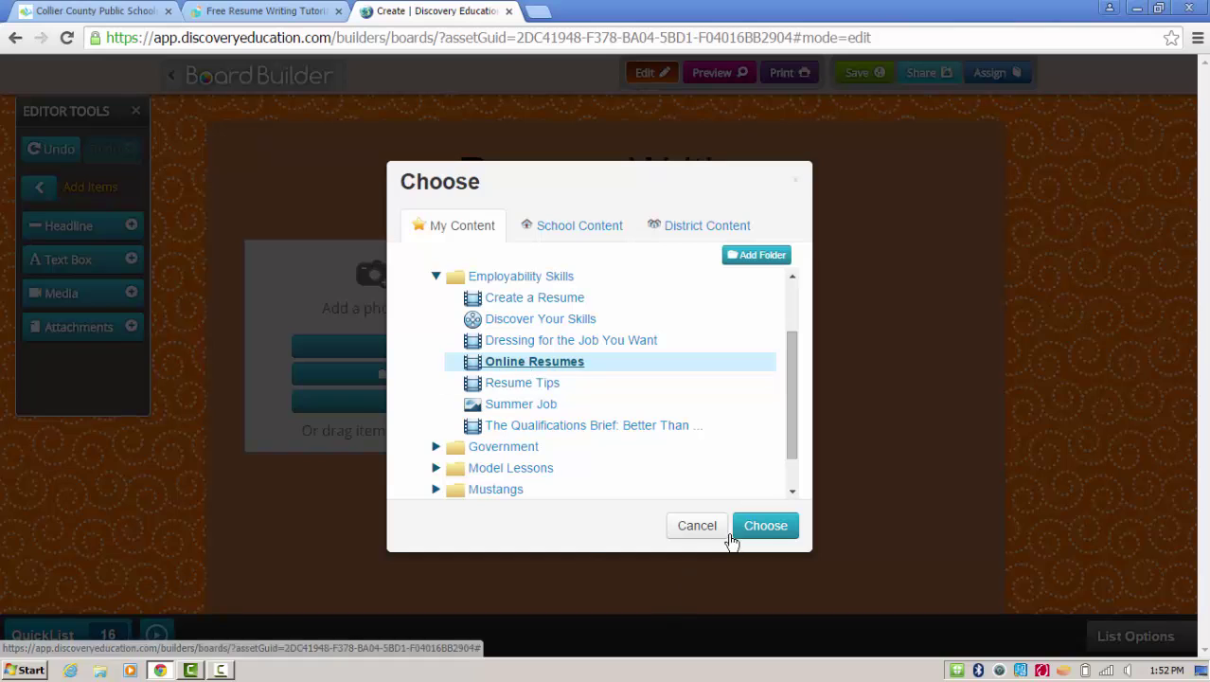
pyautogui.click(772, 526)
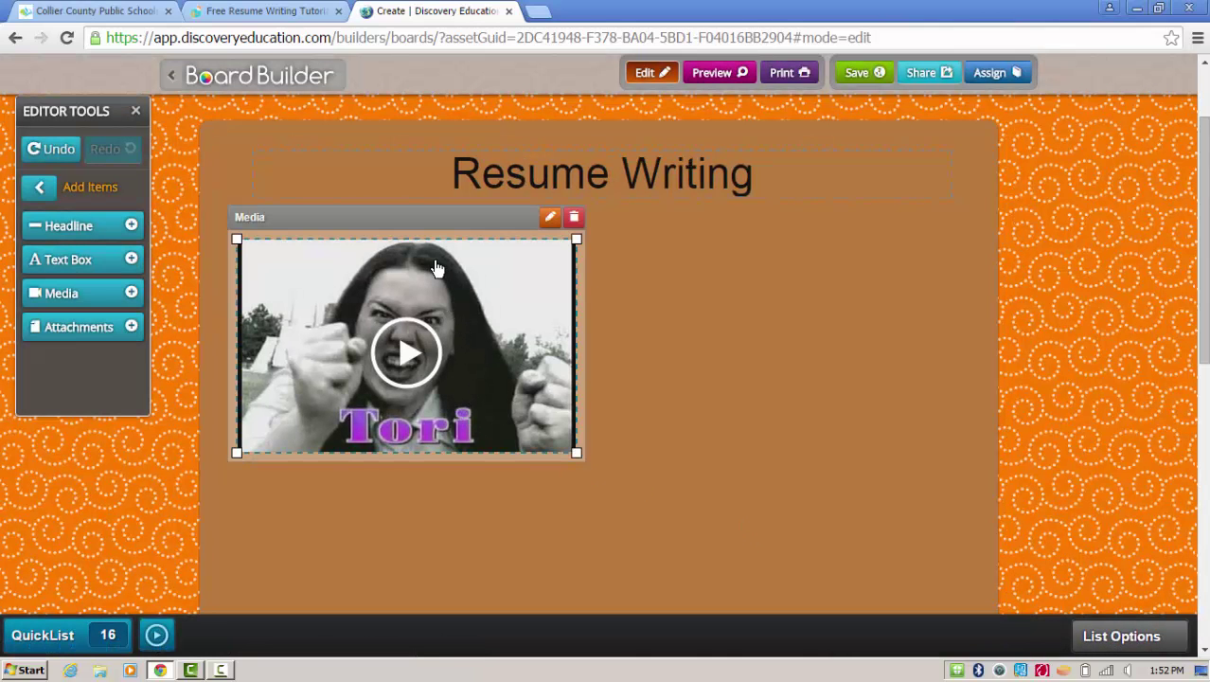
pyautogui.moveTo(406, 220); pyautogui.dragTo(587, 237)
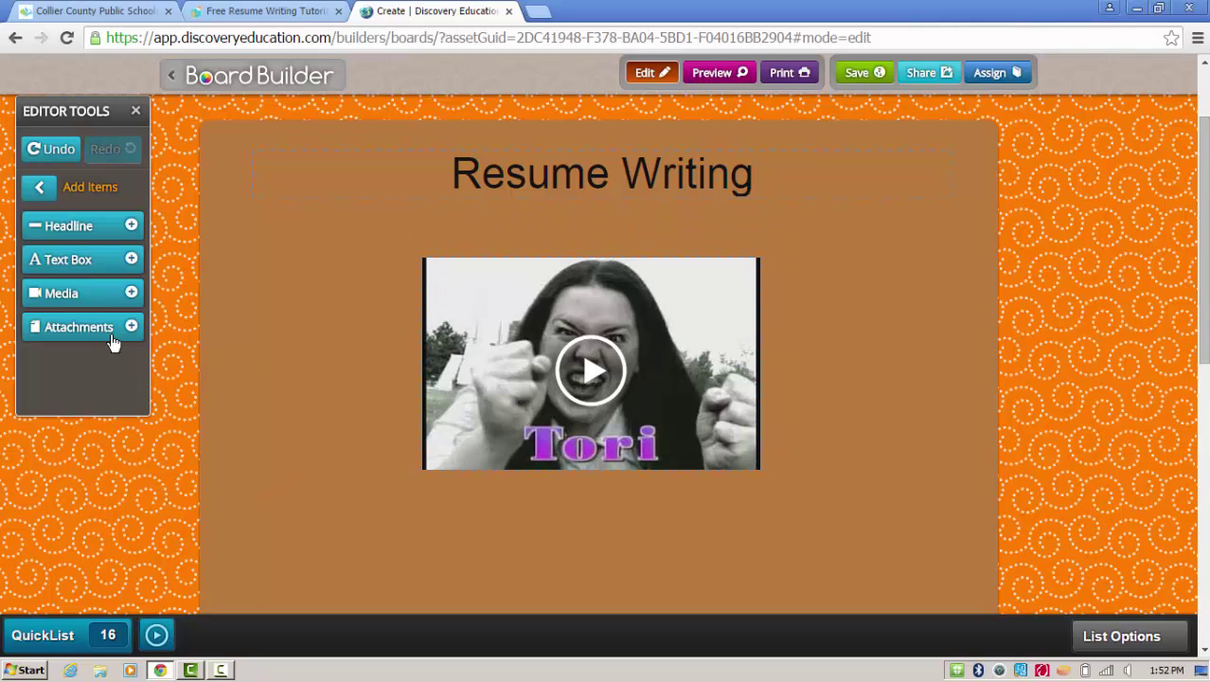
# Step: Add a text box below the video reading "Resume writing is a key skill to recognize in getting employment."
pyautogui.click(74, 264)
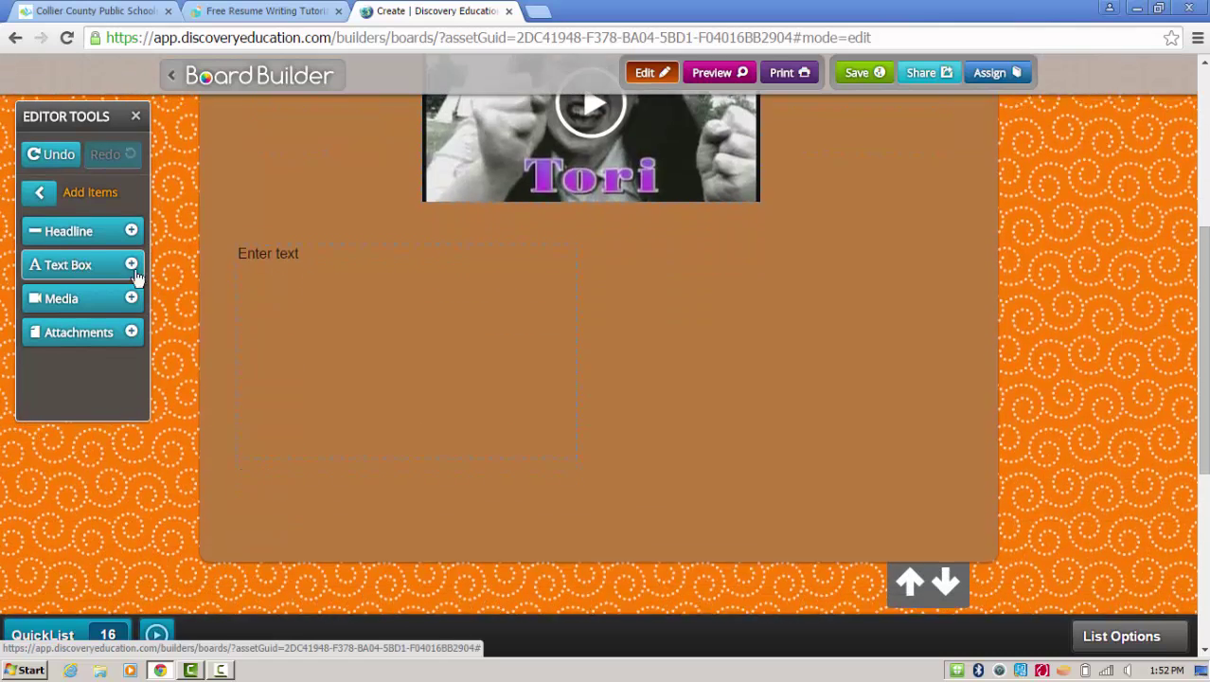
pyautogui.click(248, 251)
pyautogui.click(305, 253)
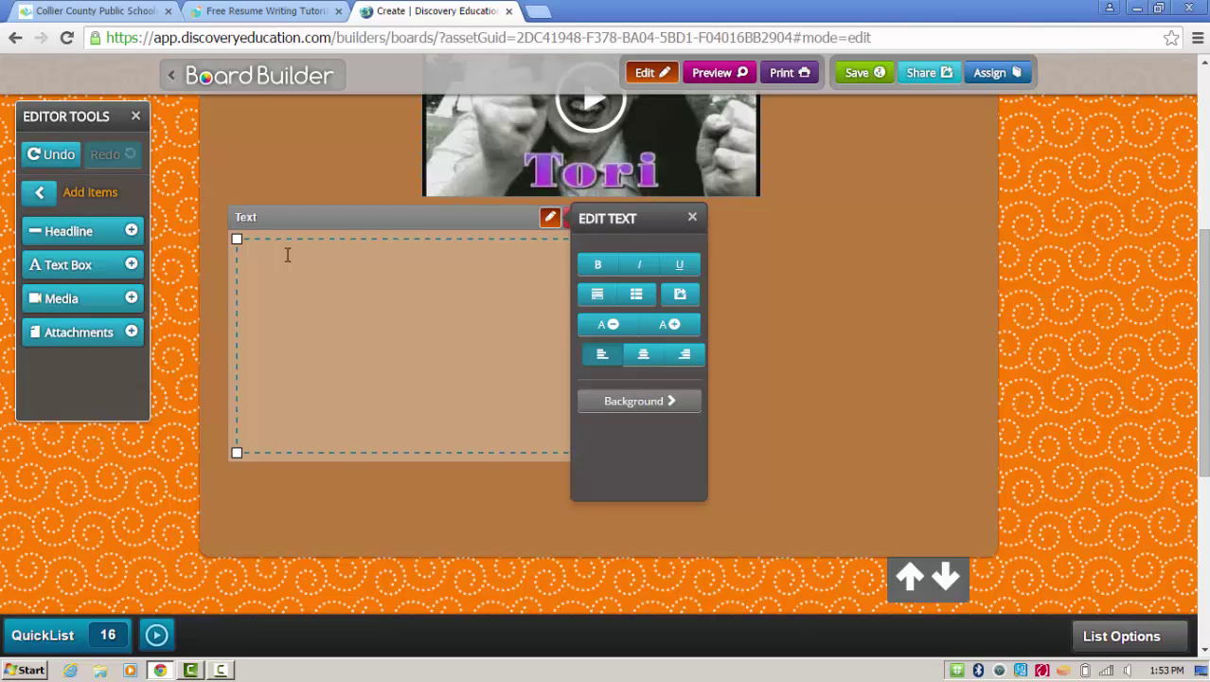
pyautogui.write('Resume w')
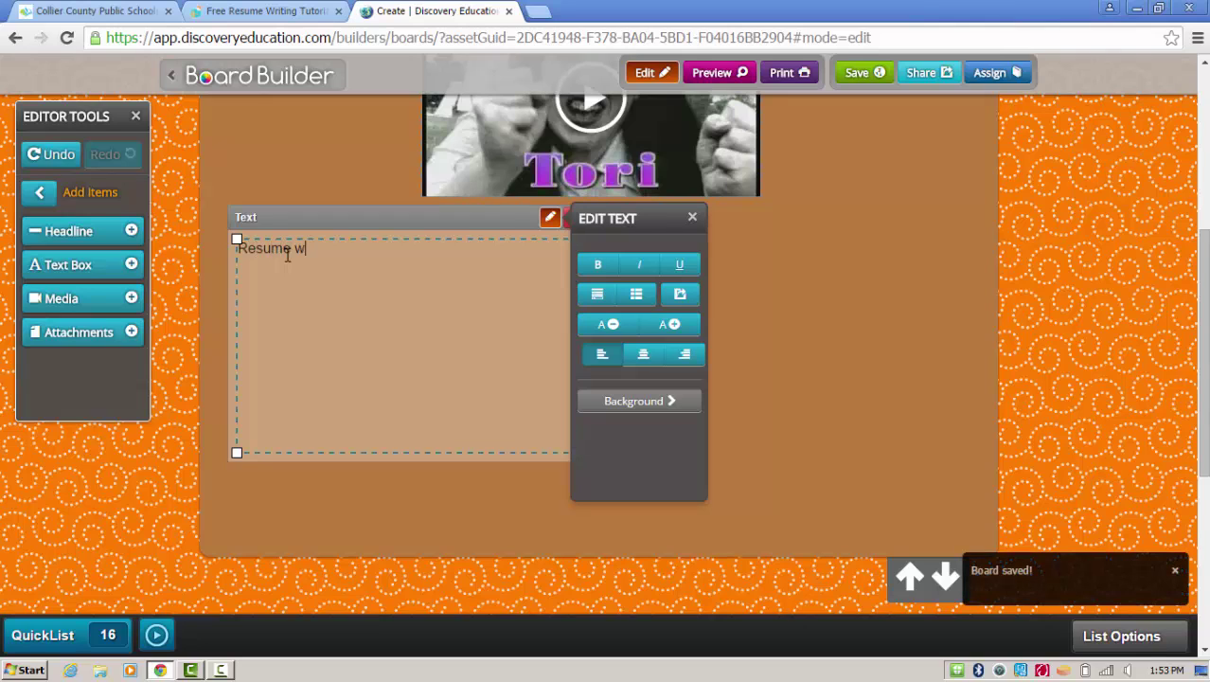
pyautogui.write('riting is a key skill to')
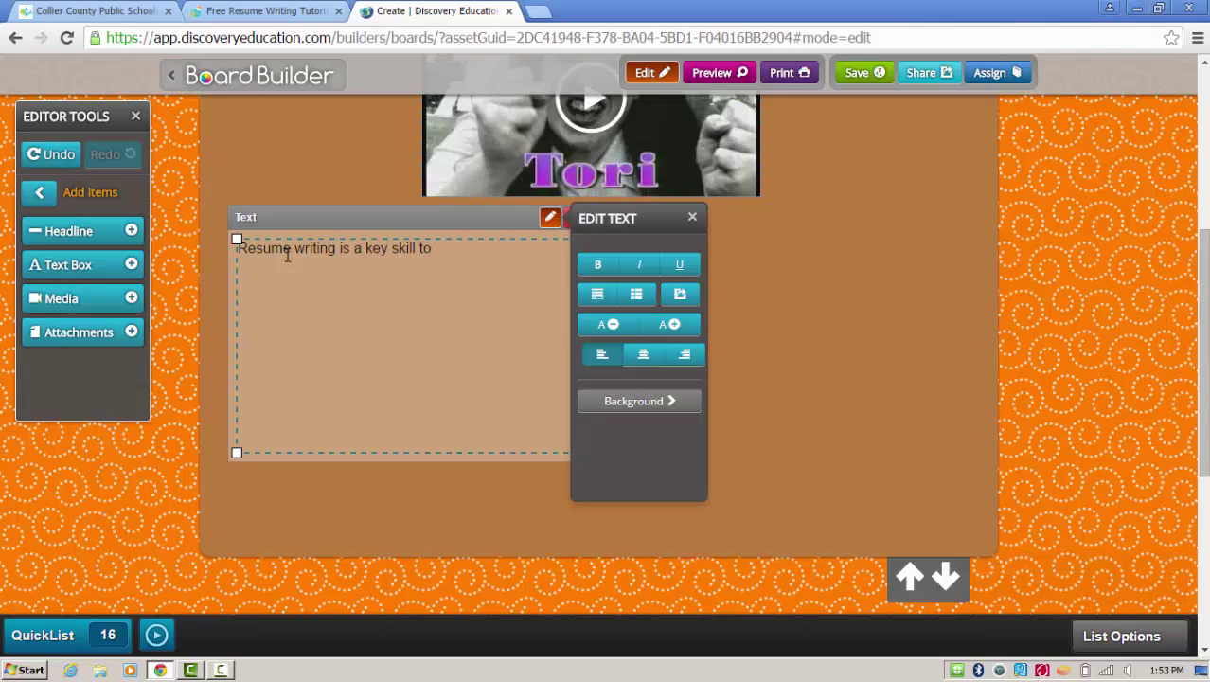
pyautogui.write(' recognize')
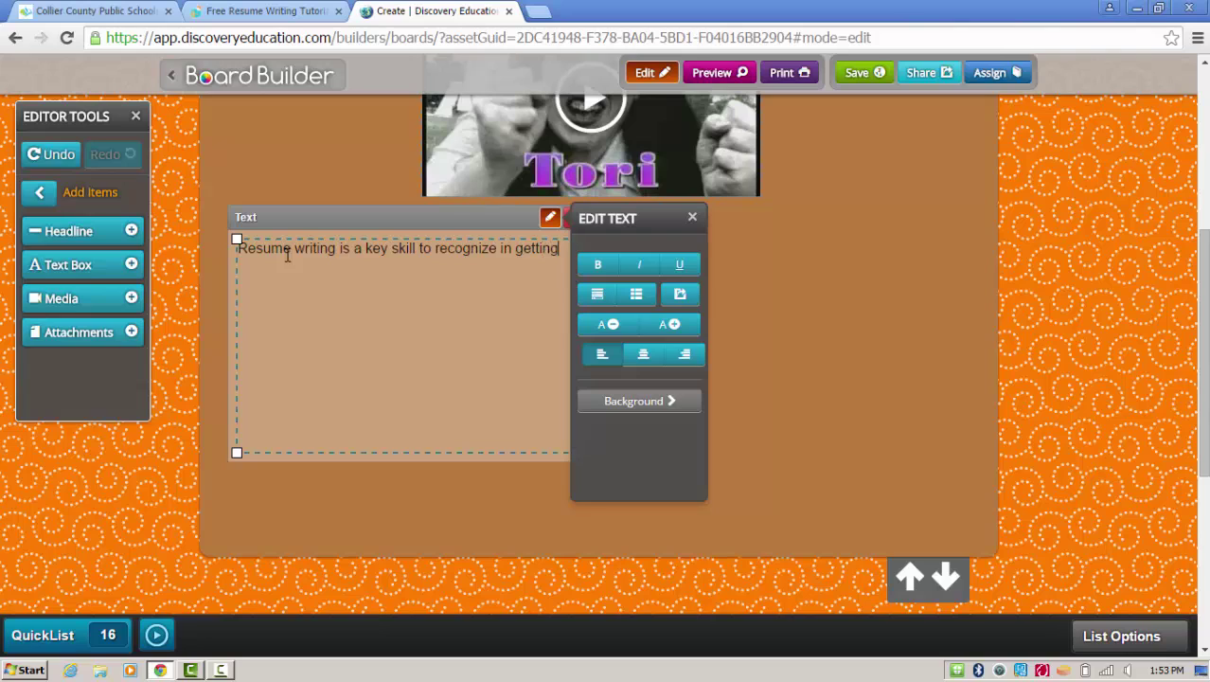
pyautogui.write('in getting employment.')
# Step: Make the words "Resume writing" bold and increase the font size in the text box
pyautogui.moveTo(336, 249); pyautogui.dragTo(236, 250)
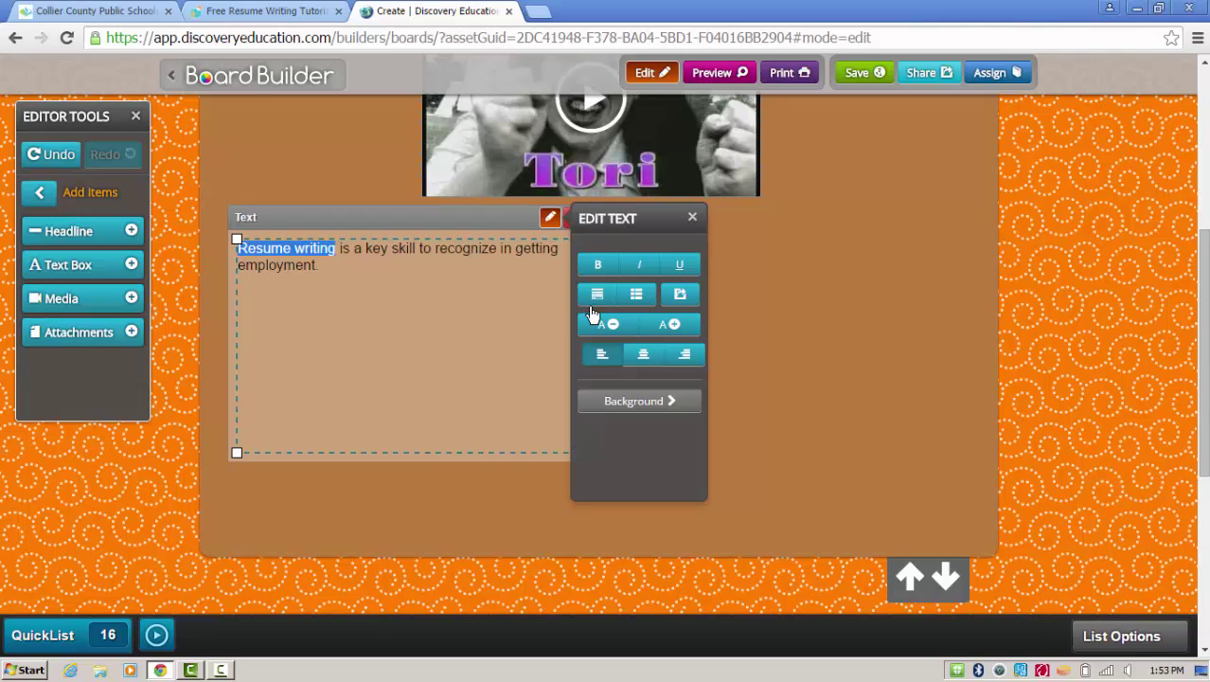
pyautogui.click(598, 267)
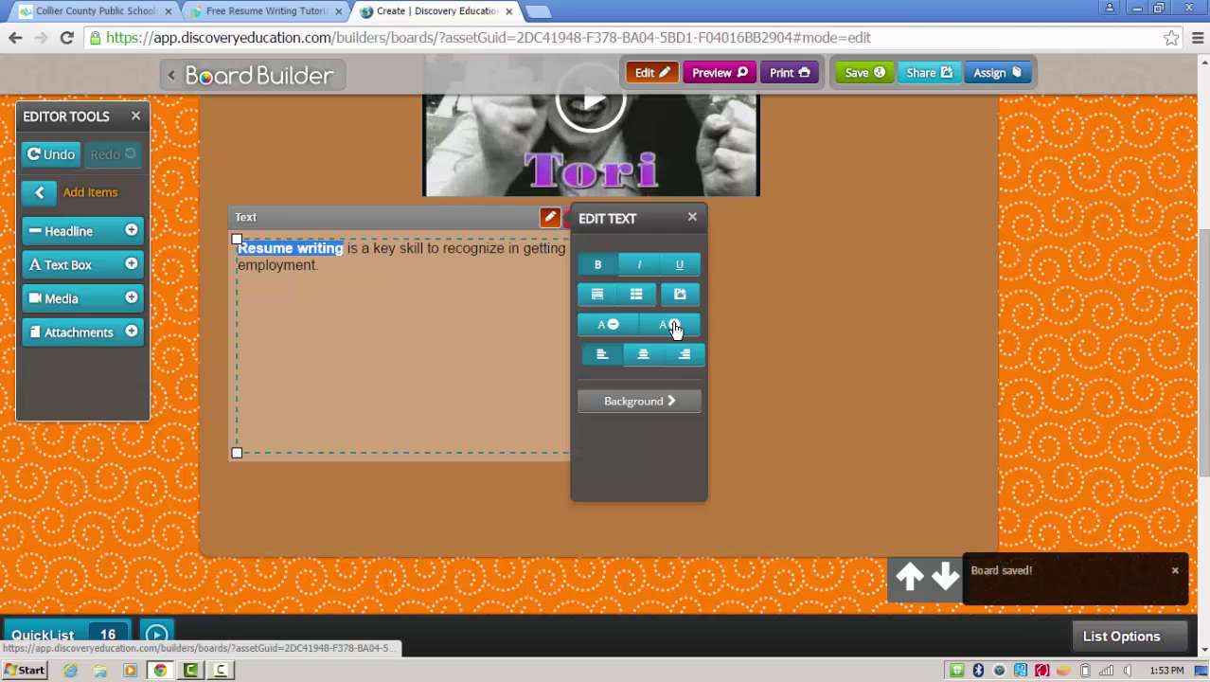
pyautogui.click(674, 328)
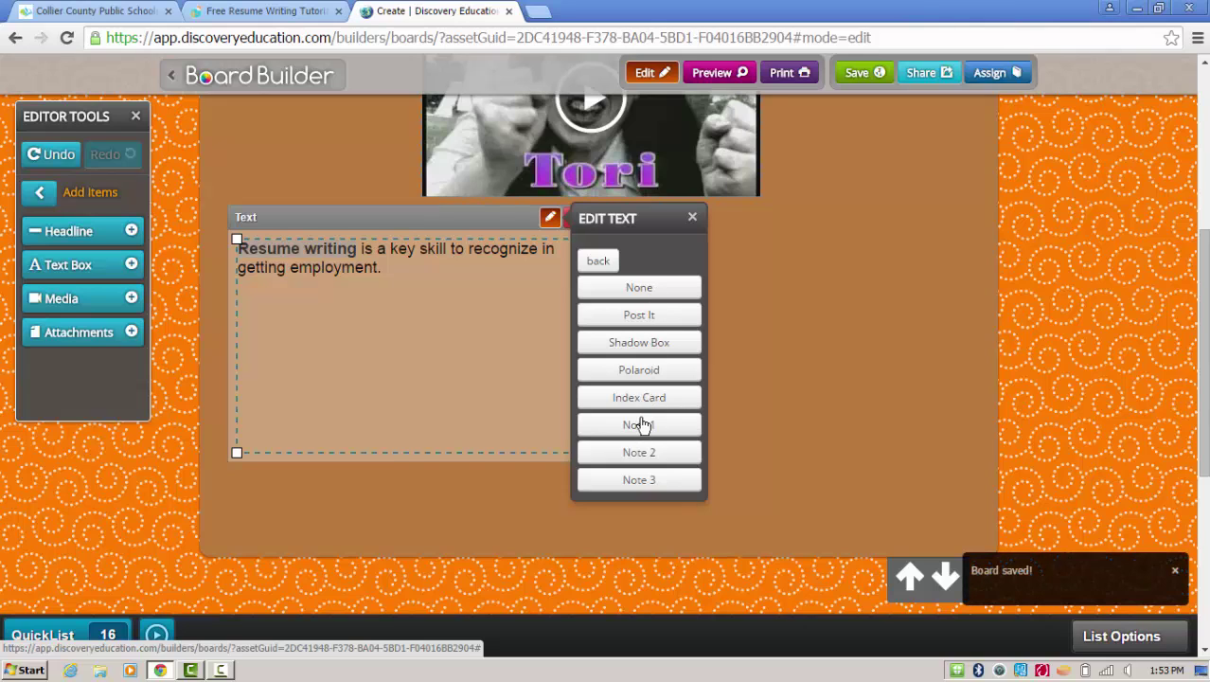
# Step: Try the Post It, Shadow Box, Polaroid, Index Card, Note 1, Note 2 and Note 3 styles on the text box
pyautogui.click(641, 317)
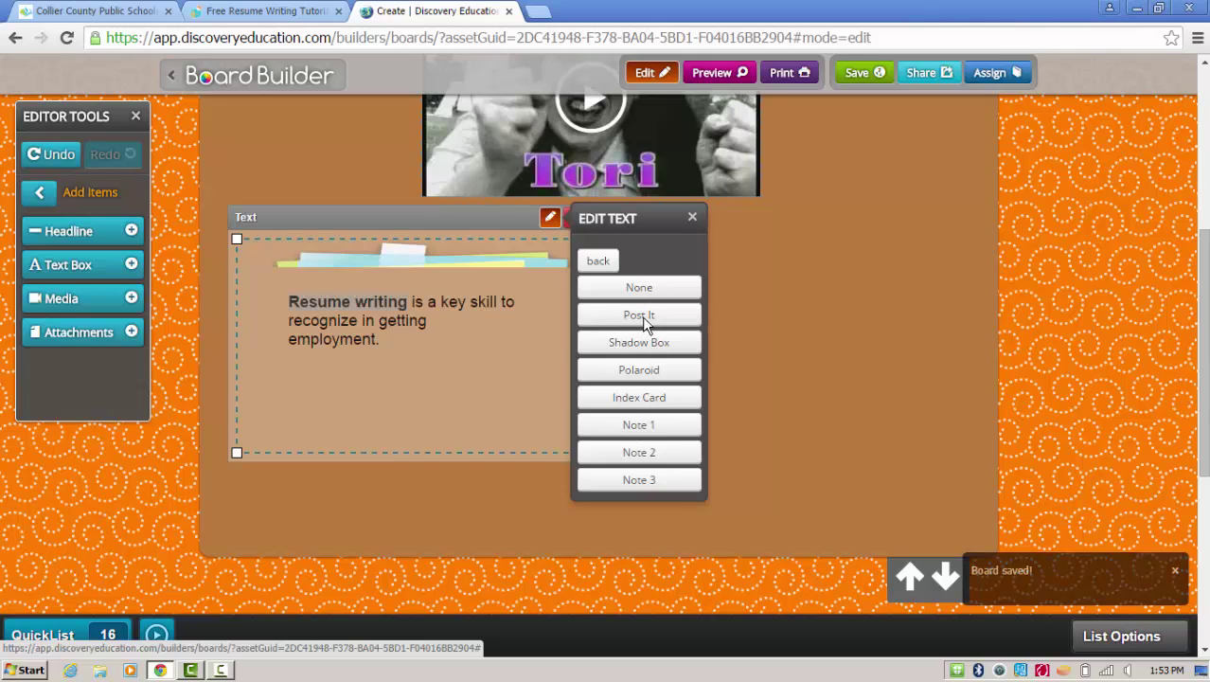
pyautogui.click(644, 345)
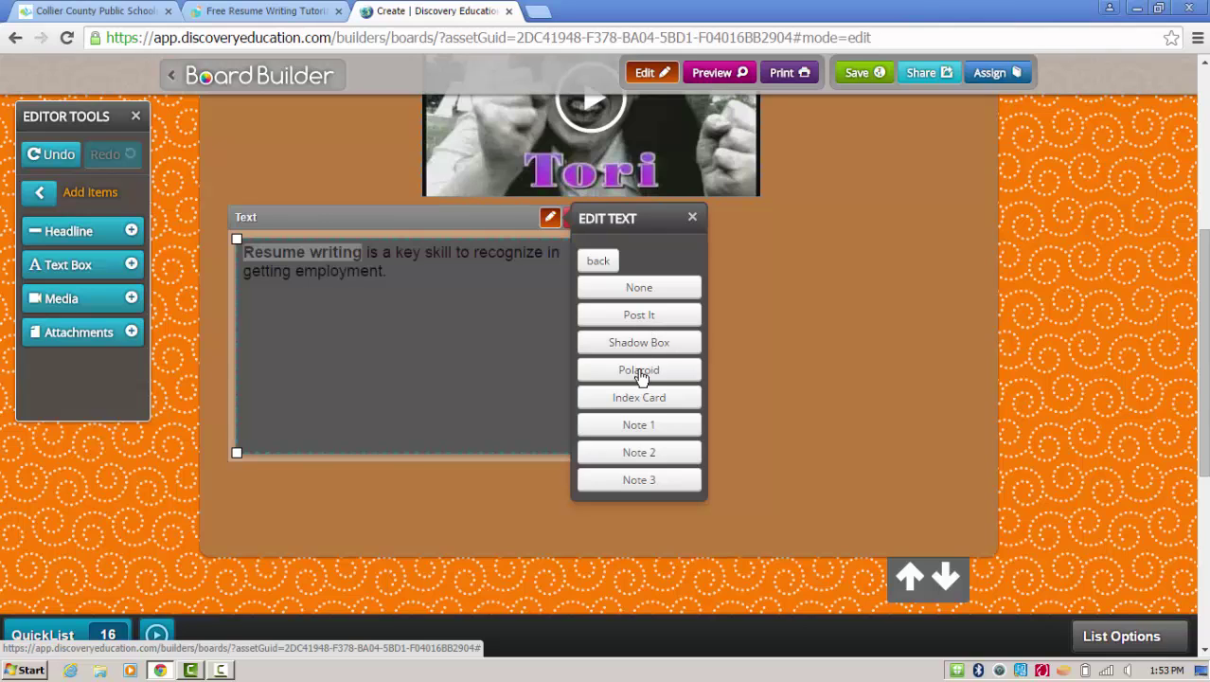
pyautogui.click(643, 369)
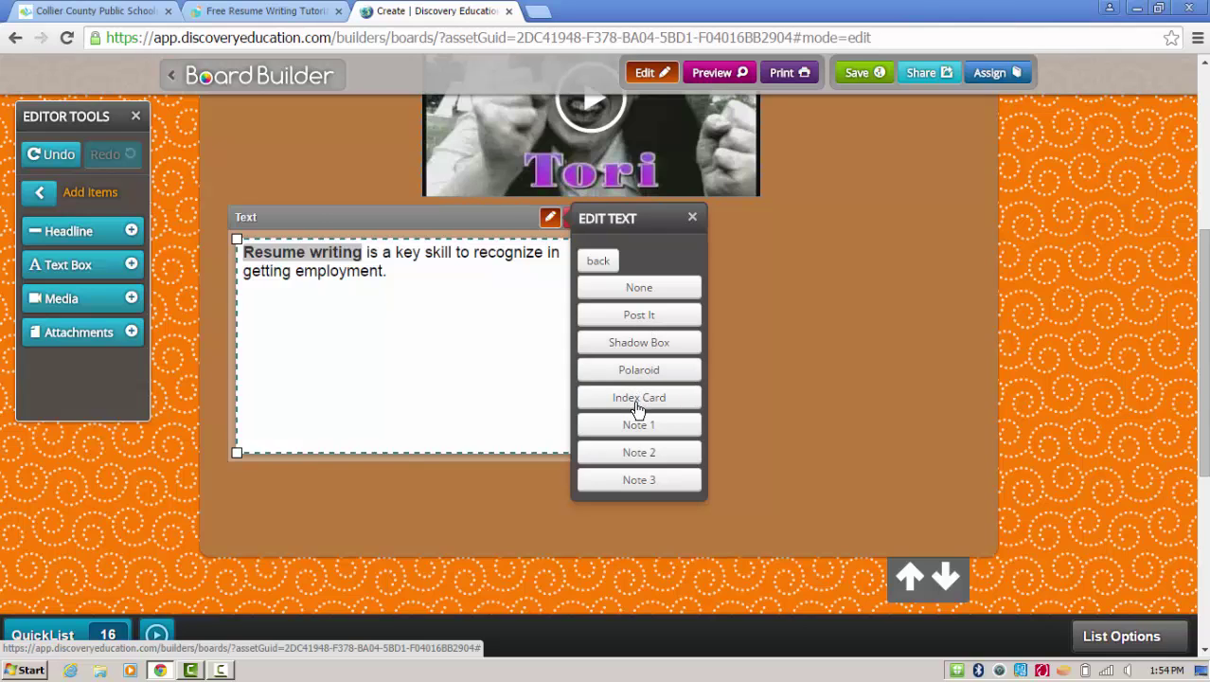
pyautogui.click(638, 405)
pyautogui.click(651, 426)
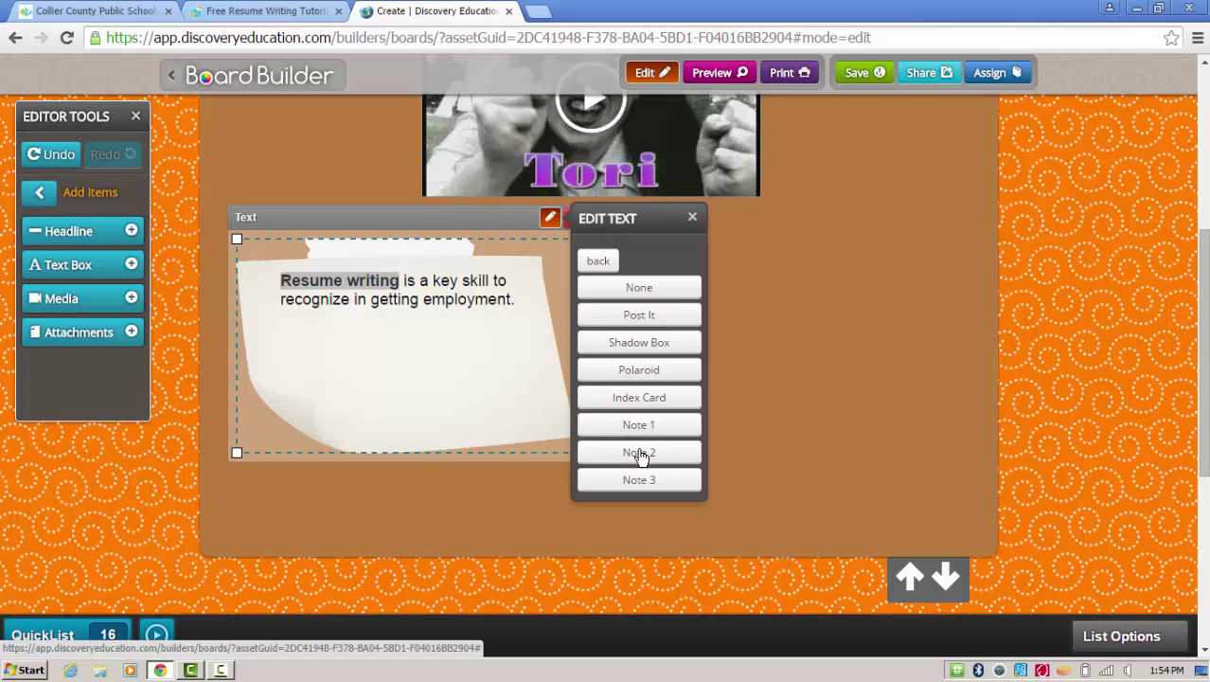
pyautogui.click(641, 454)
pyautogui.click(640, 480)
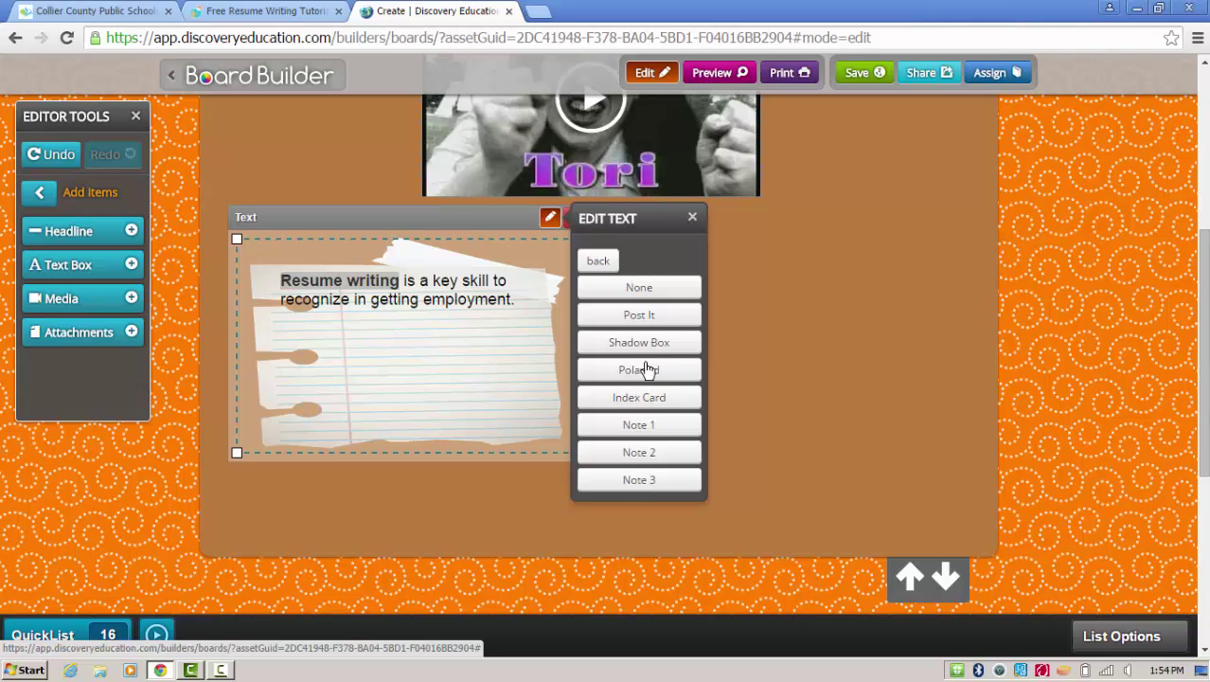
# Step: Apply the Post It style to the text box, then leave its settings and deselect it
pyautogui.click(647, 316)
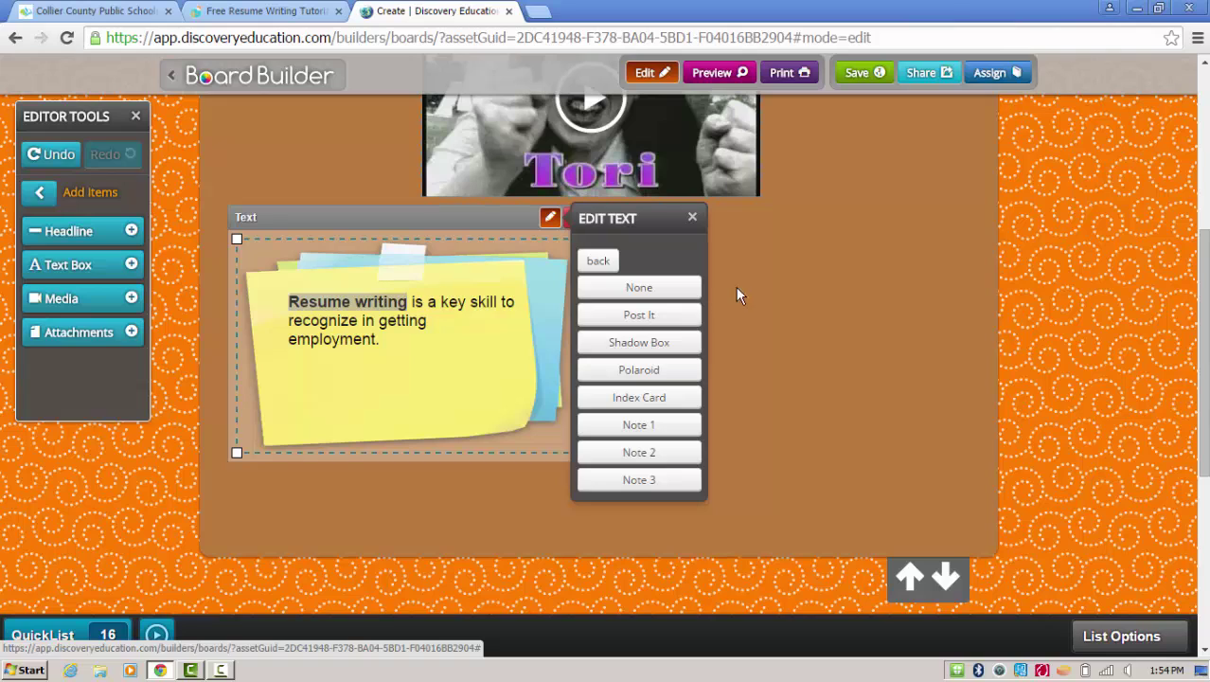
pyautogui.click(692, 217)
pyautogui.click(326, 331)
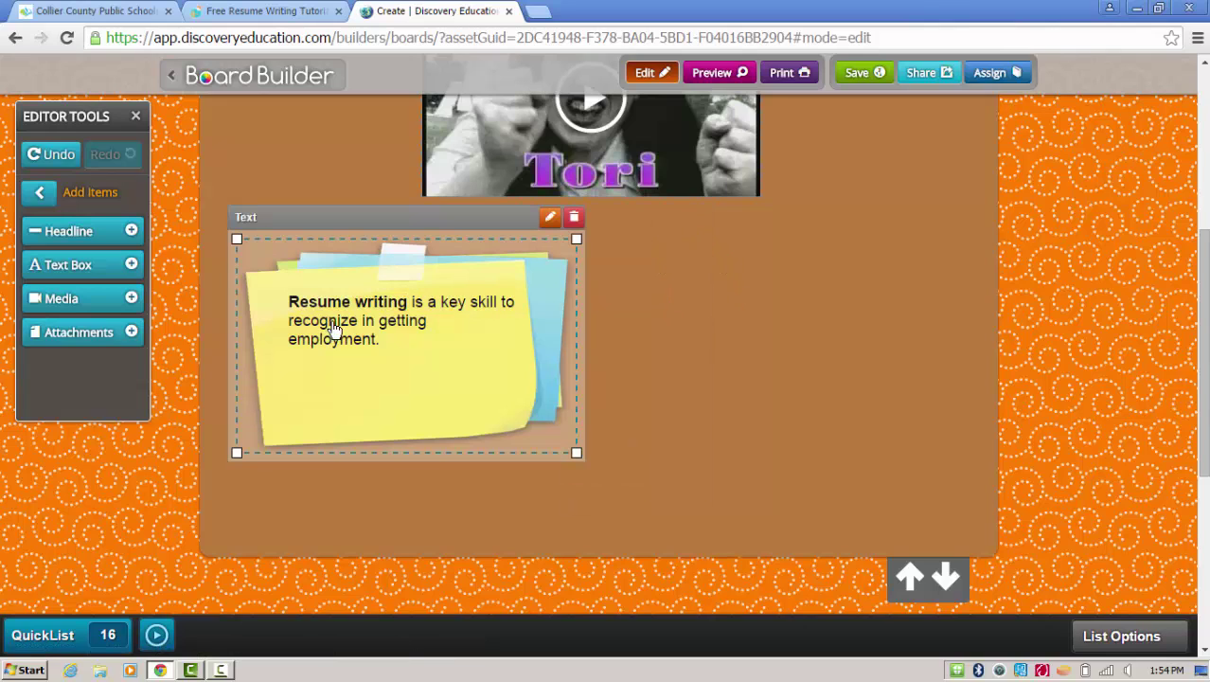
pyautogui.click(680, 298)
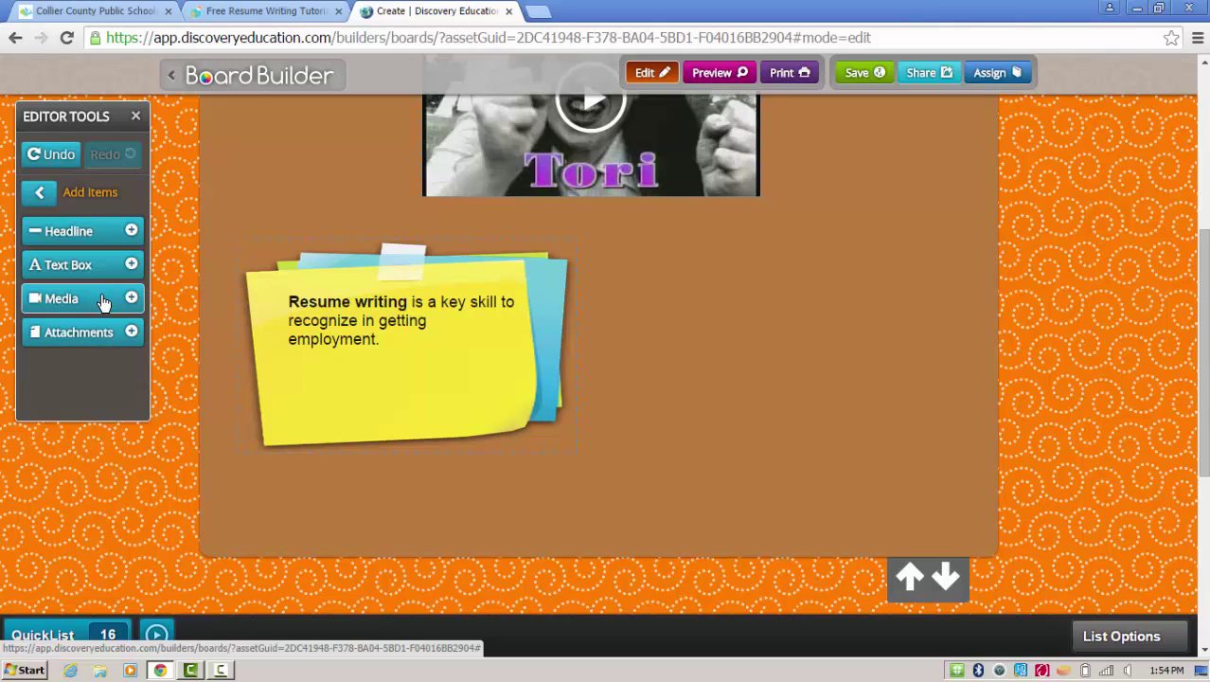
# Step: Add a media item with the Summer Job image from My Content's Employability Skills folder and nudge it slightly up and to the right
pyautogui.click(100, 299)
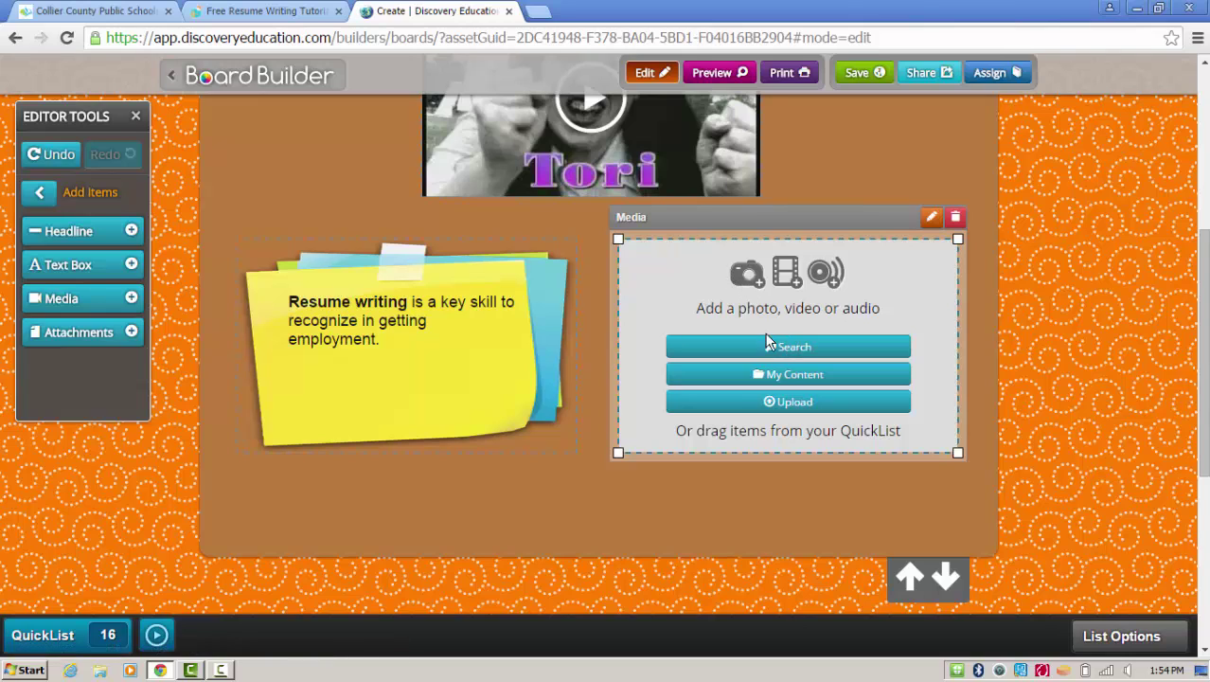
pyautogui.click(772, 373)
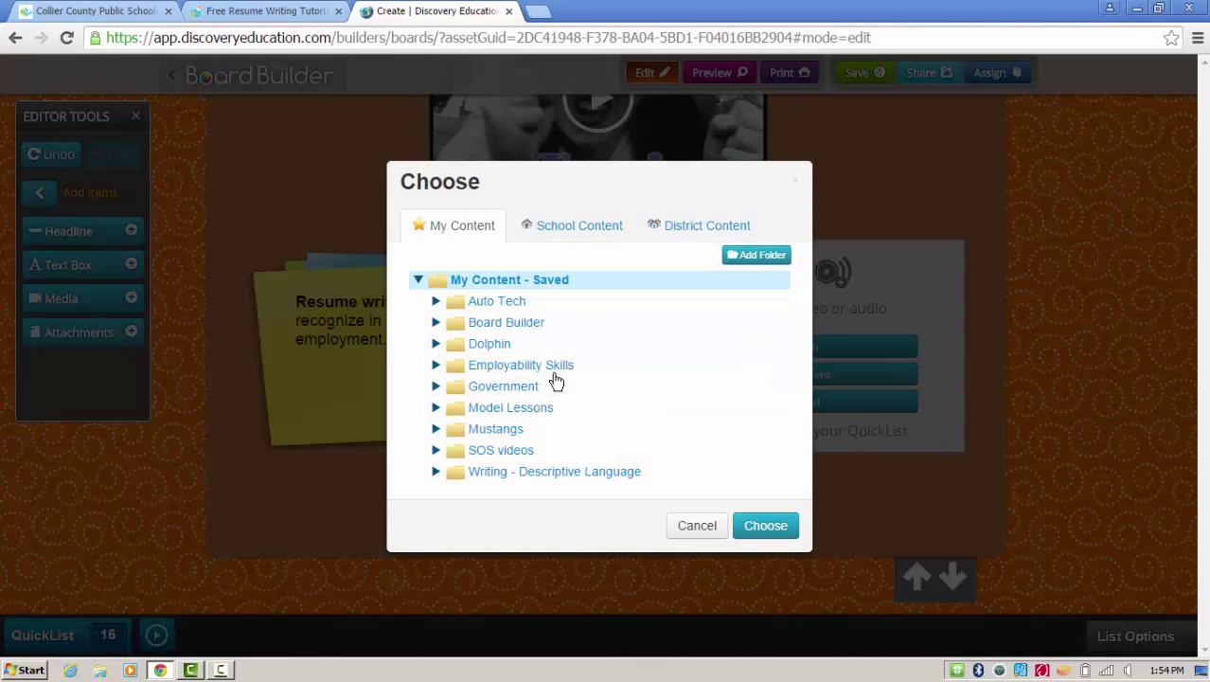
pyautogui.click(437, 365)
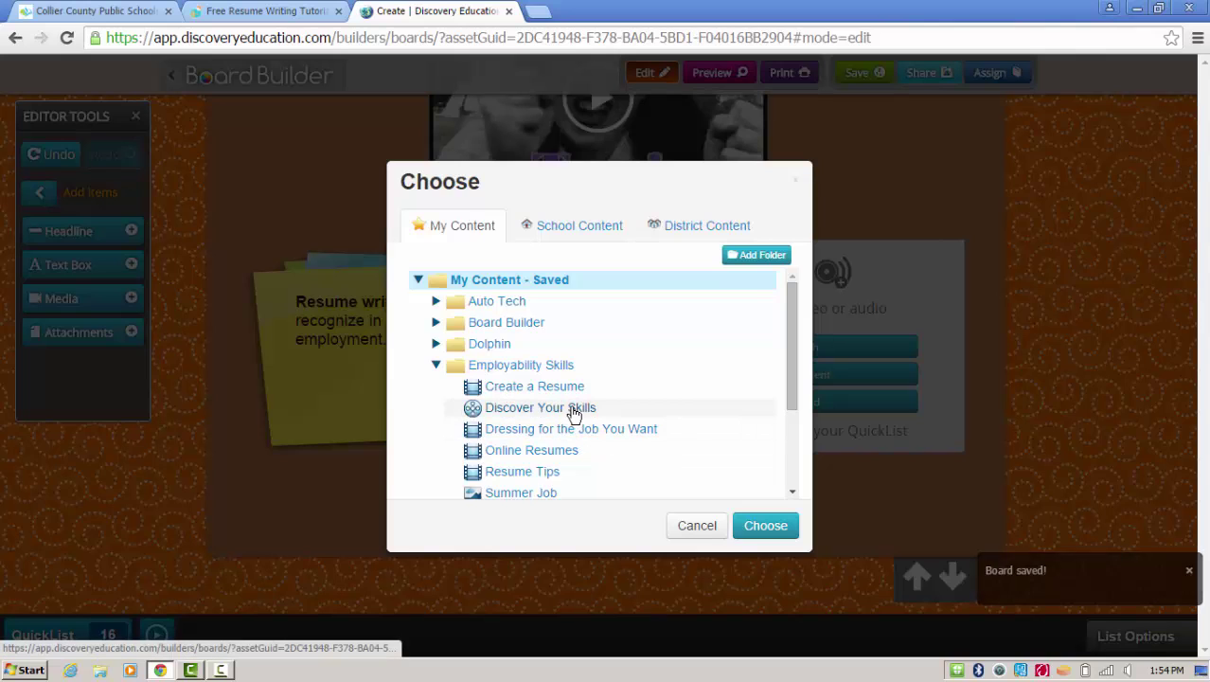
pyautogui.scroll(-1, 640, 480)
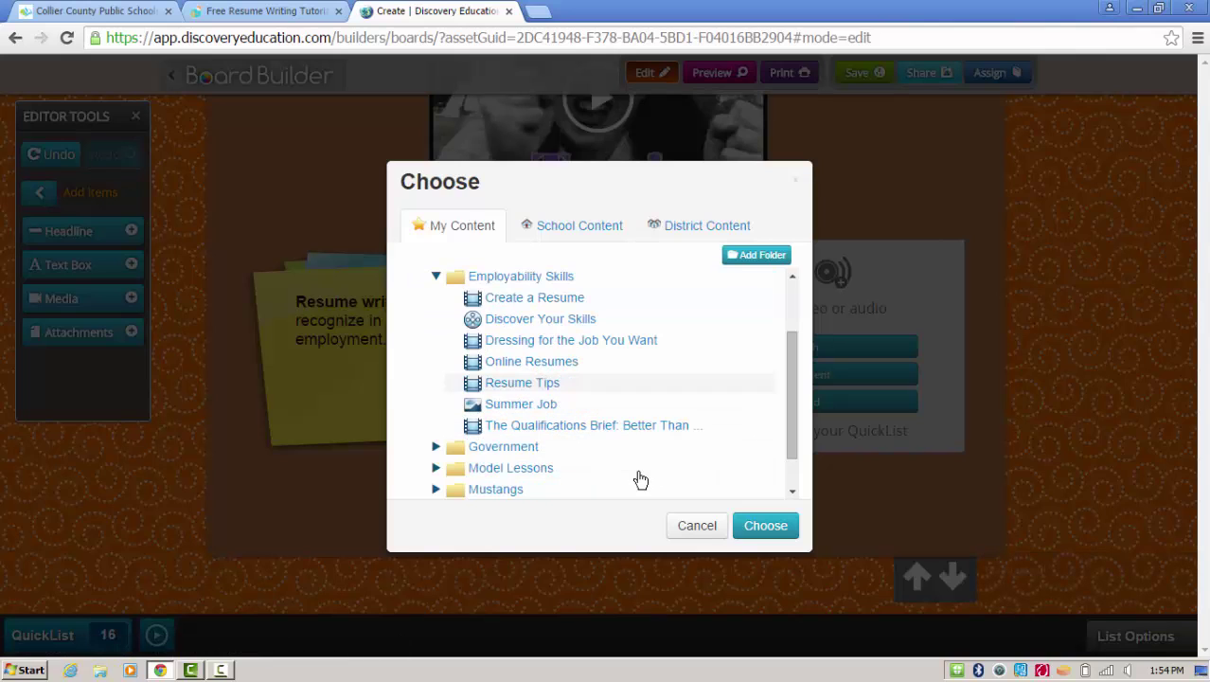
pyautogui.click(522, 407)
pyautogui.click(768, 525)
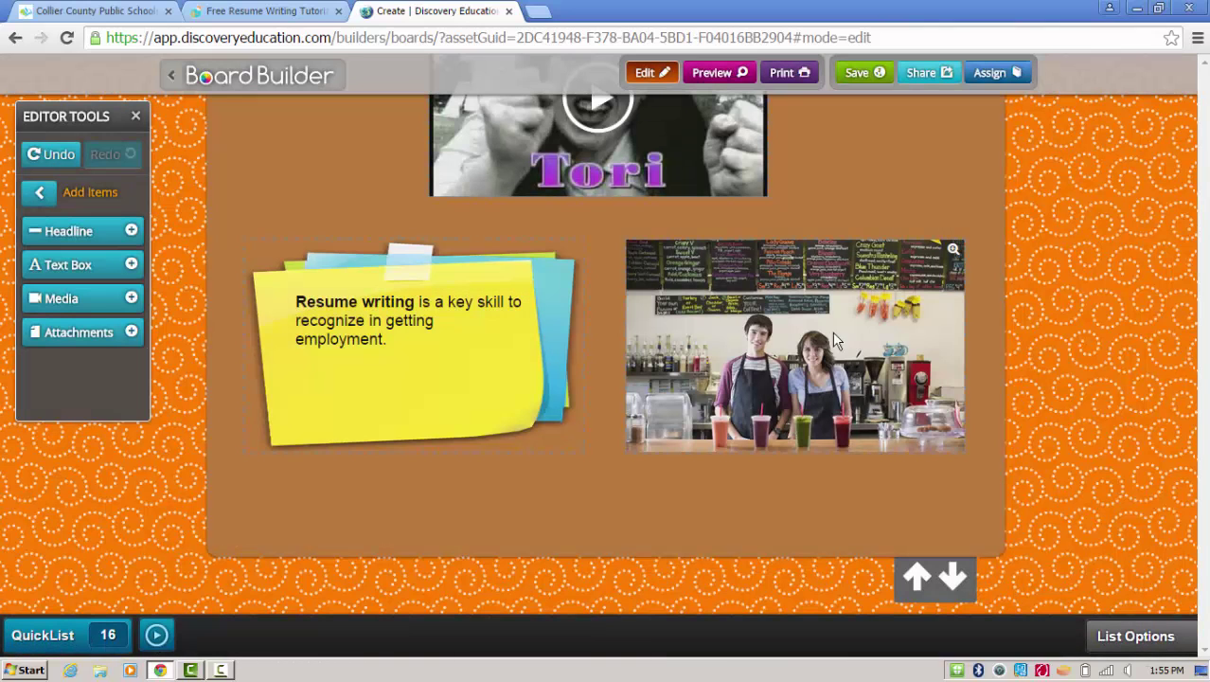
pyautogui.click(818, 389)
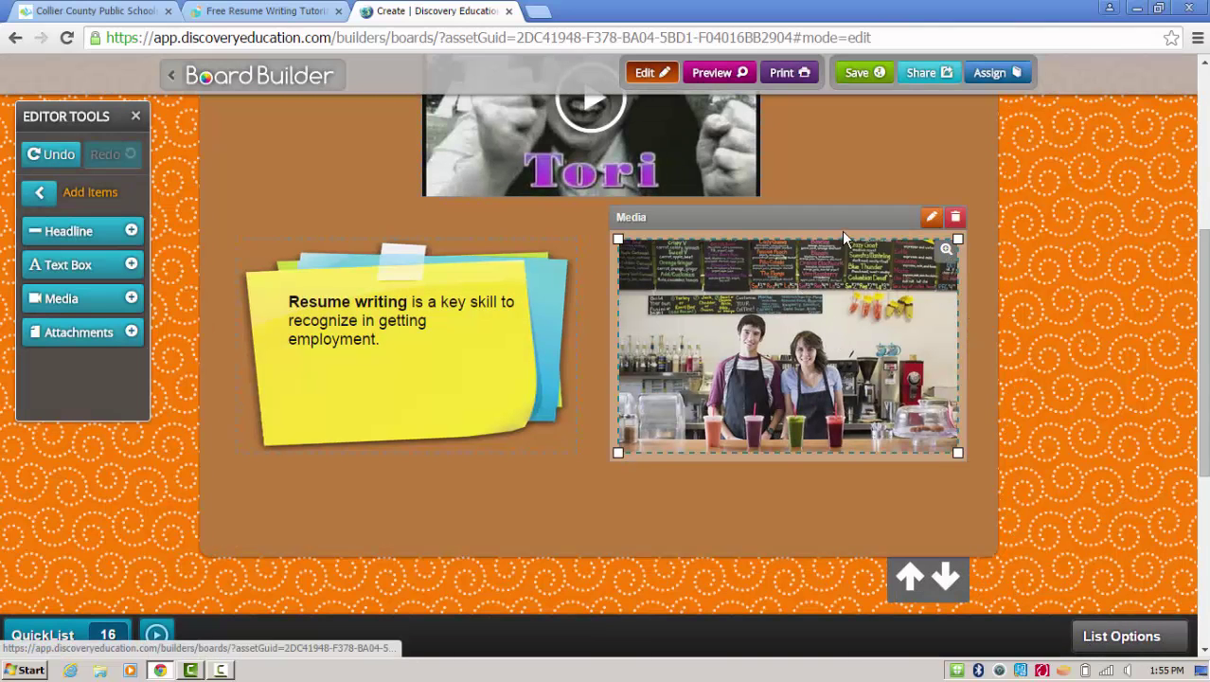
pyautogui.moveTo(851, 218)
pyautogui.mouseDown()
pyautogui.moveTo(872, 210)
pyautogui.moveTo(858, 213)
pyautogui.mouseUp()
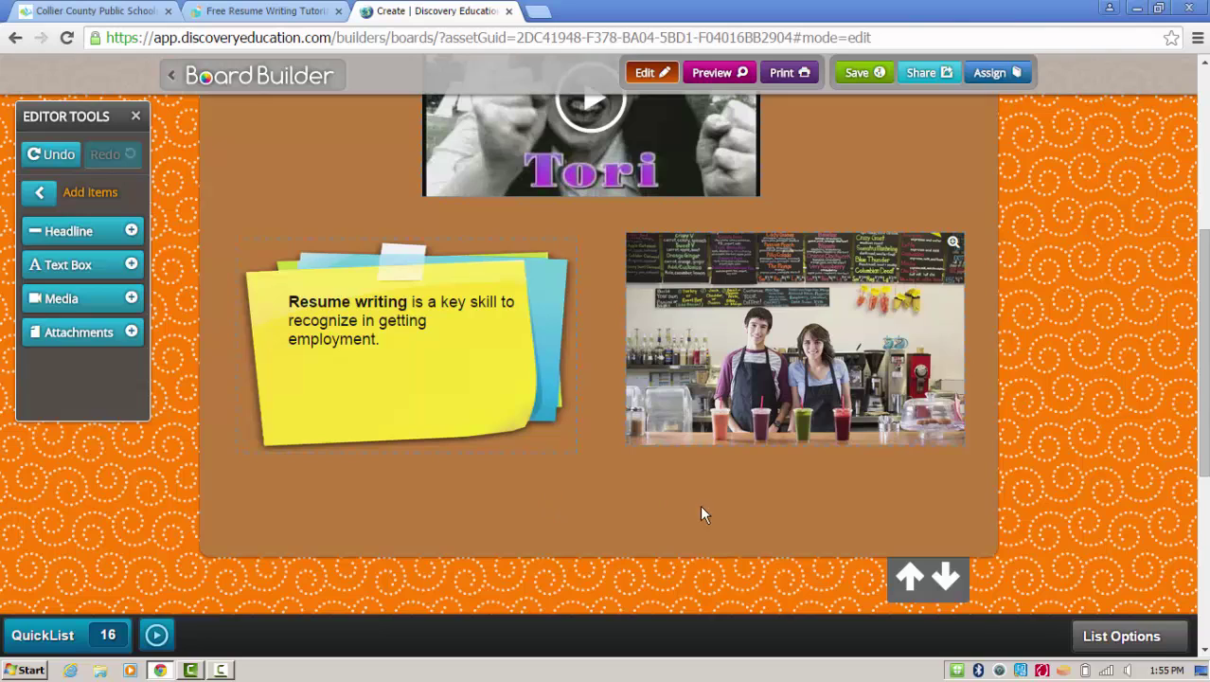
# Step: Lengthen the board and add an attachment item below the text box with Sample Resume.pdf uploaded from the desktop
pyautogui.click(946, 581)
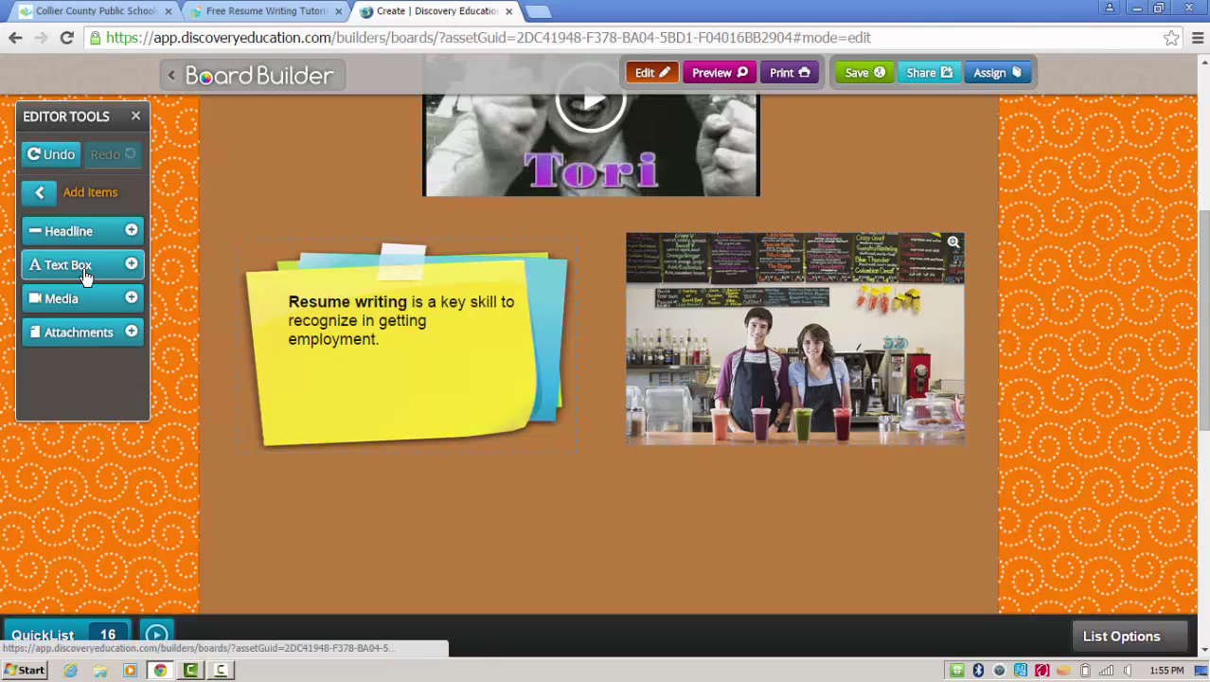
pyautogui.click(98, 326)
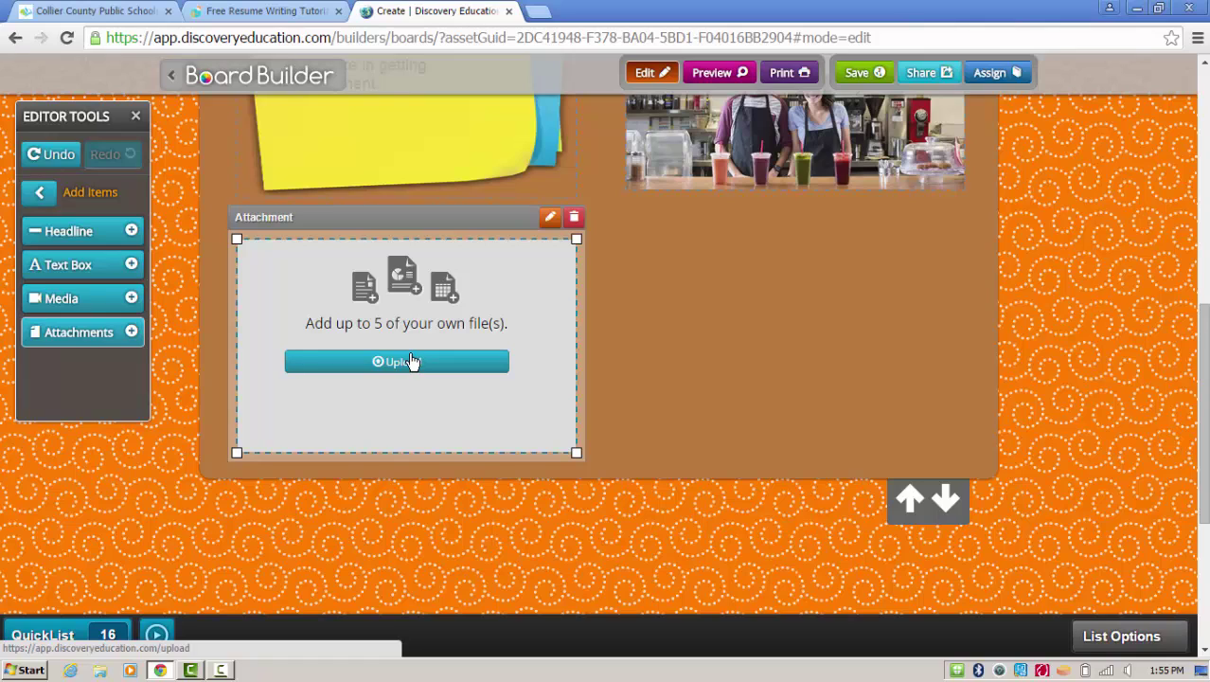
pyautogui.click(408, 349)
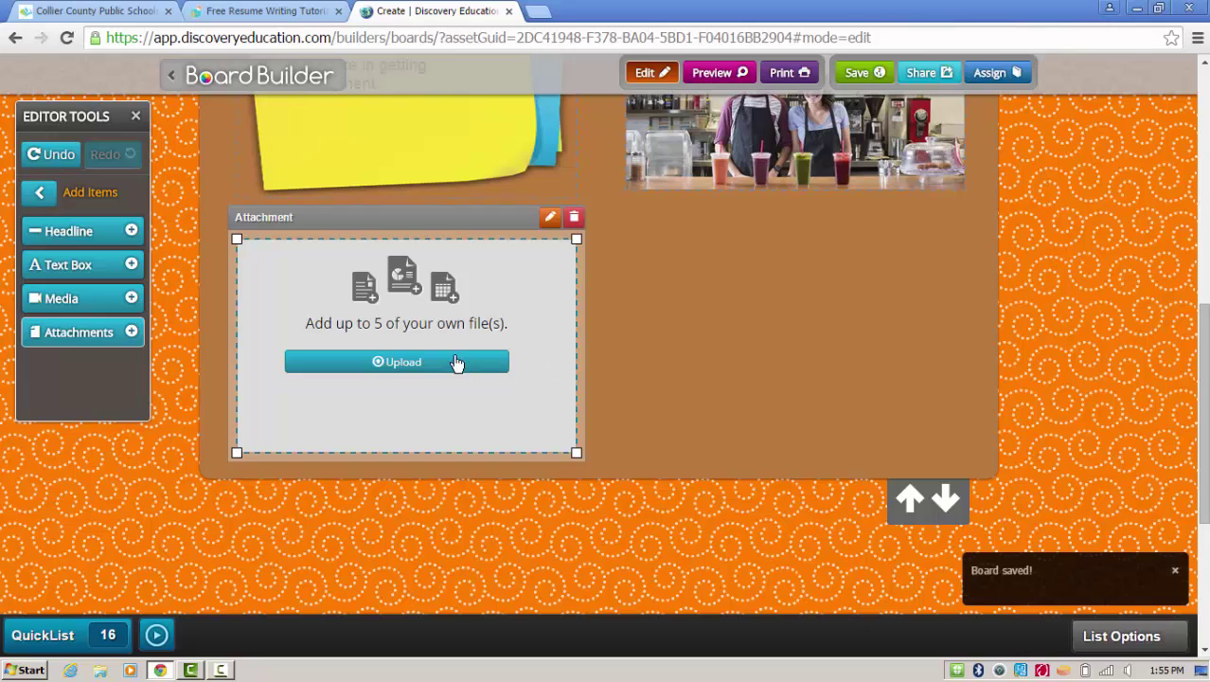
pyautogui.click(403, 364)
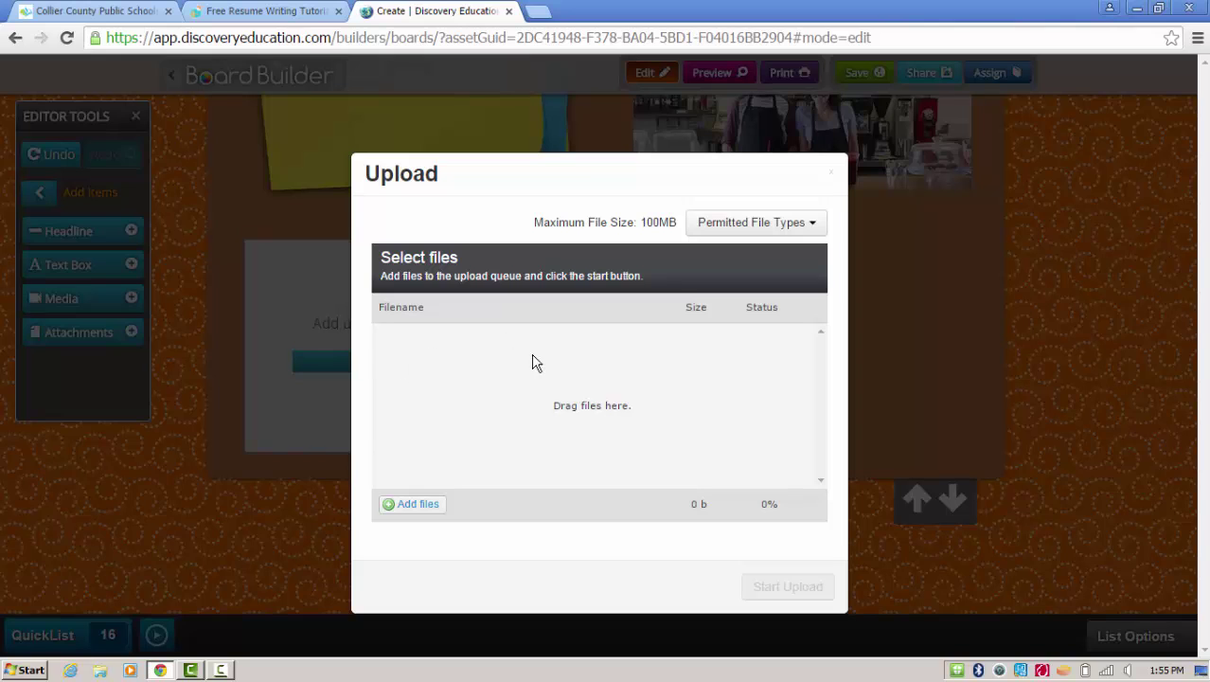
pyautogui.click(407, 505)
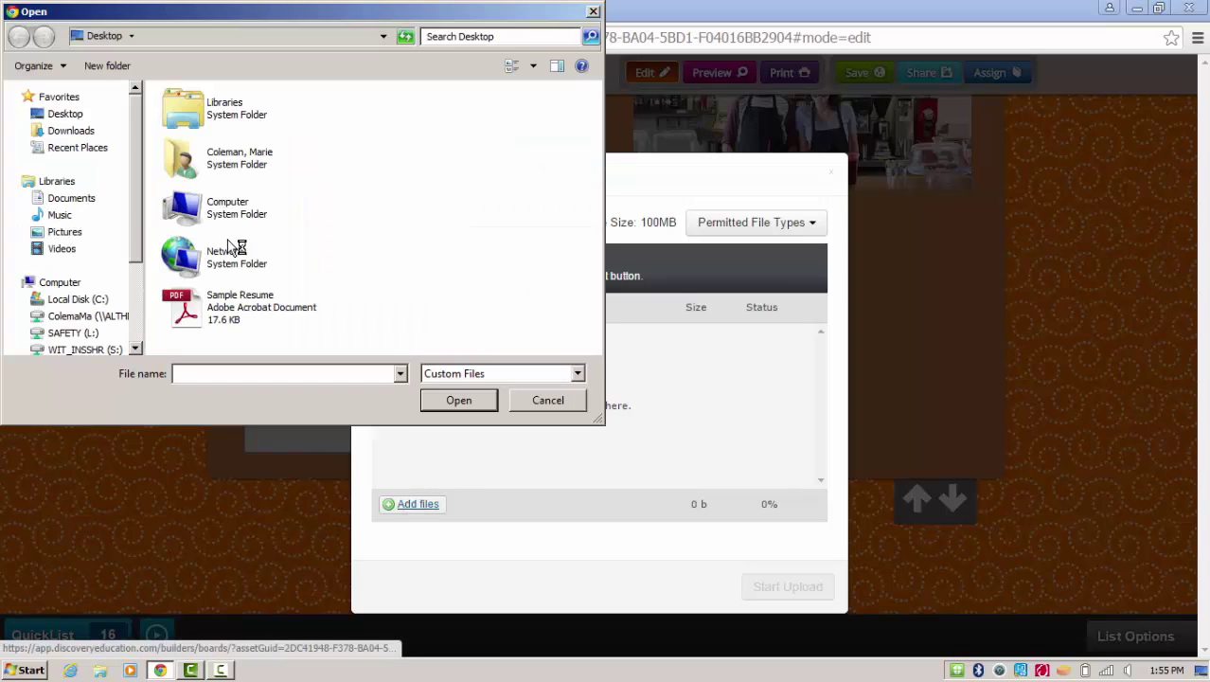
pyautogui.click(248, 300)
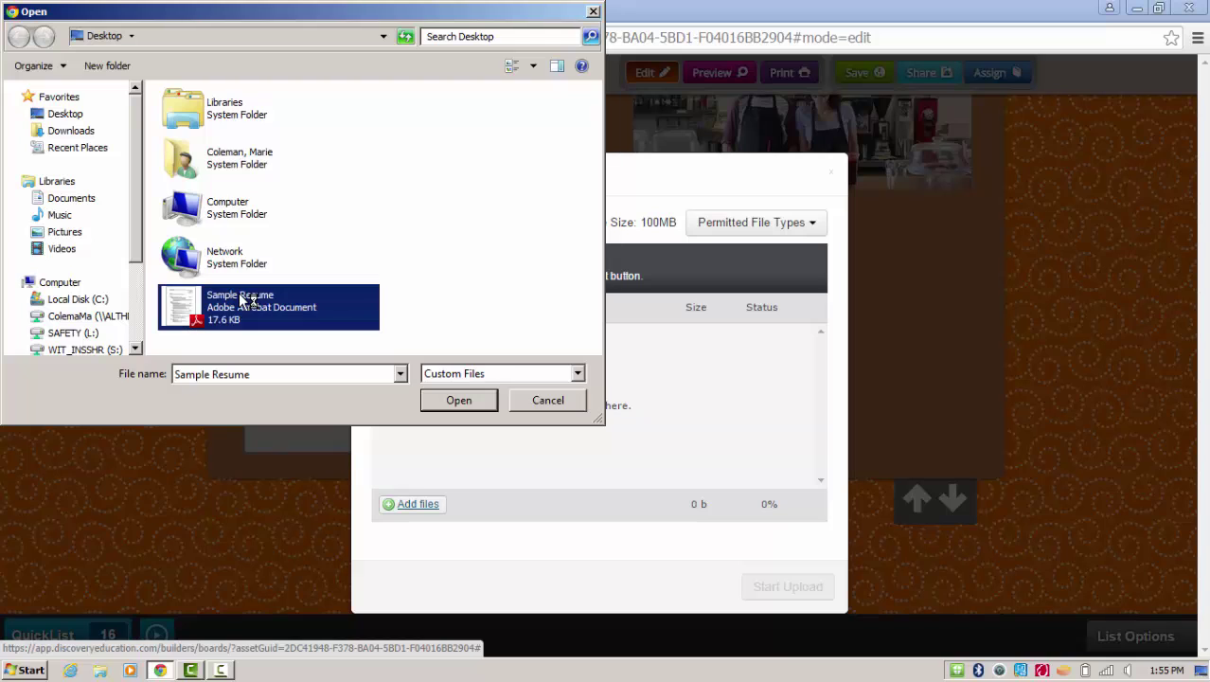
pyautogui.click(460, 403)
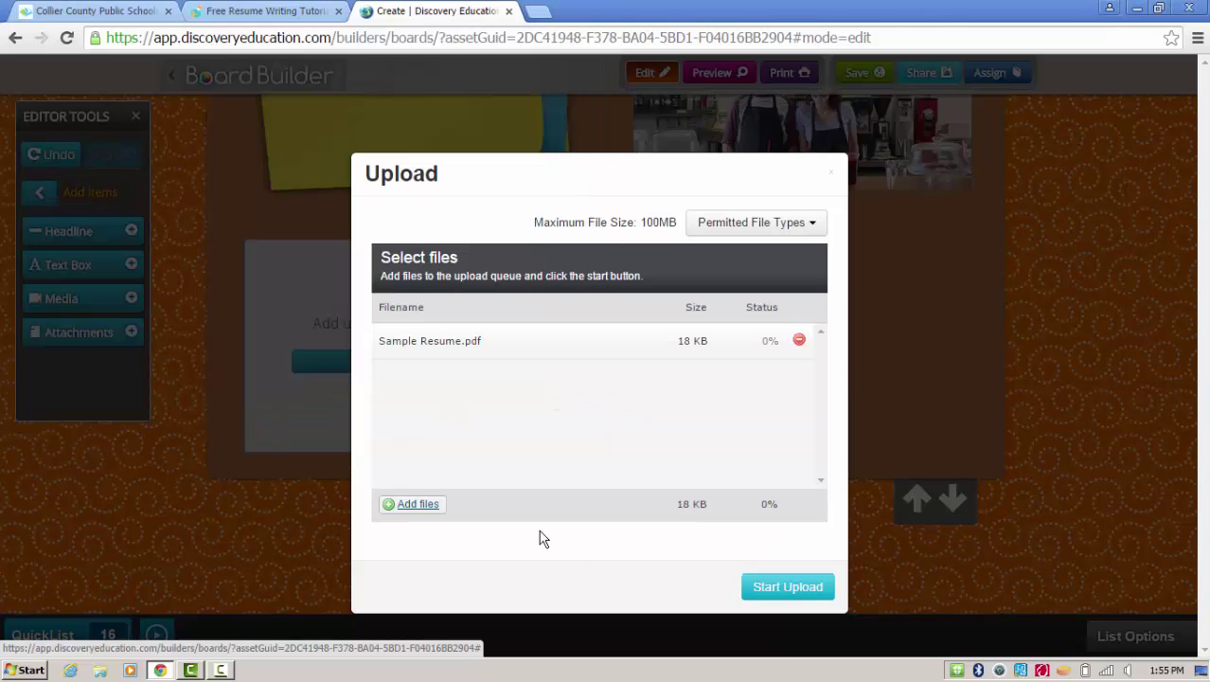
pyautogui.click(773, 595)
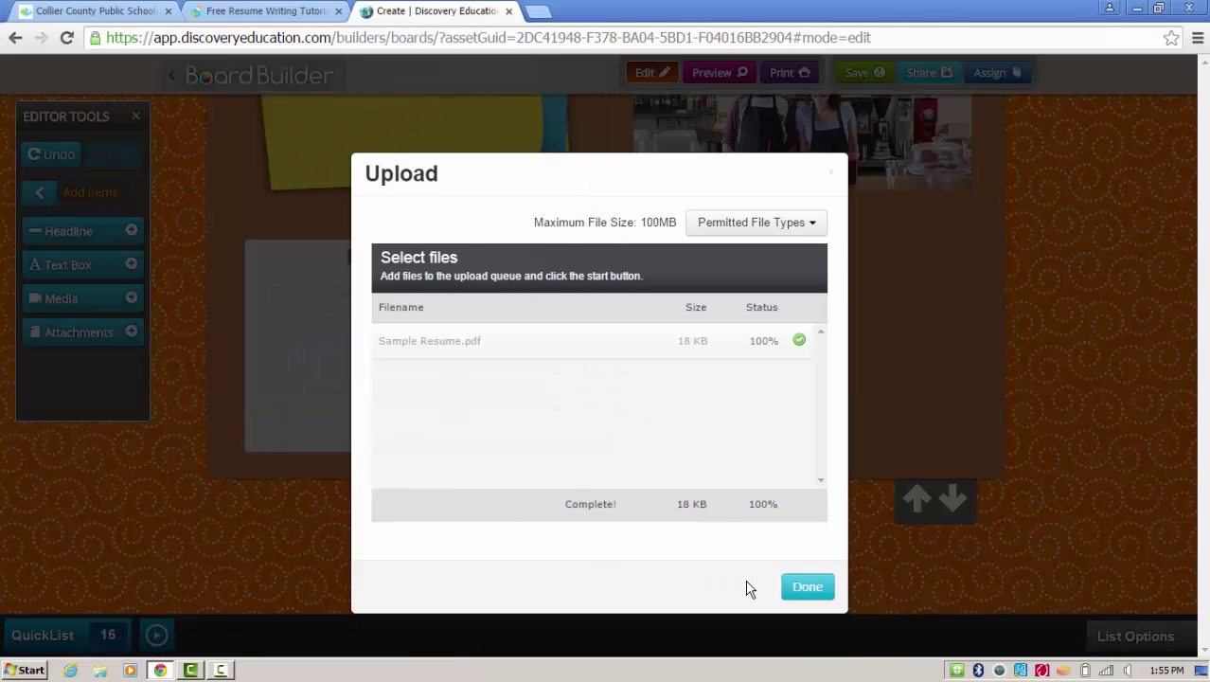
pyautogui.click(806, 587)
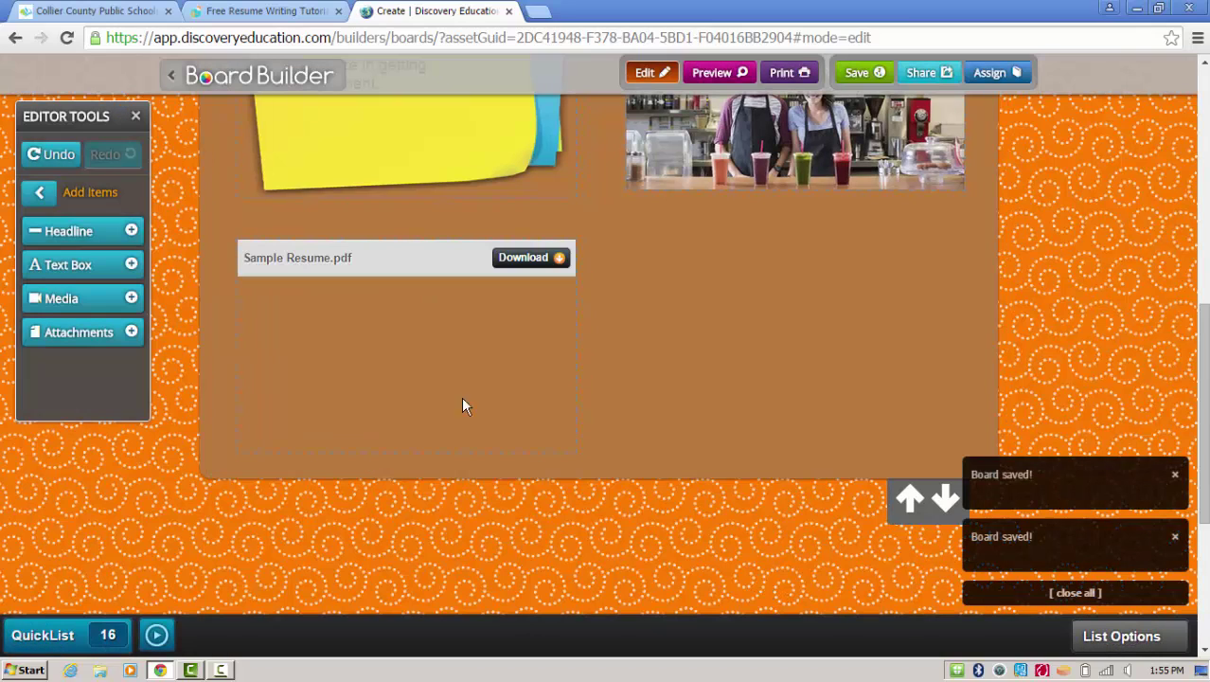
pyautogui.click(462, 405)
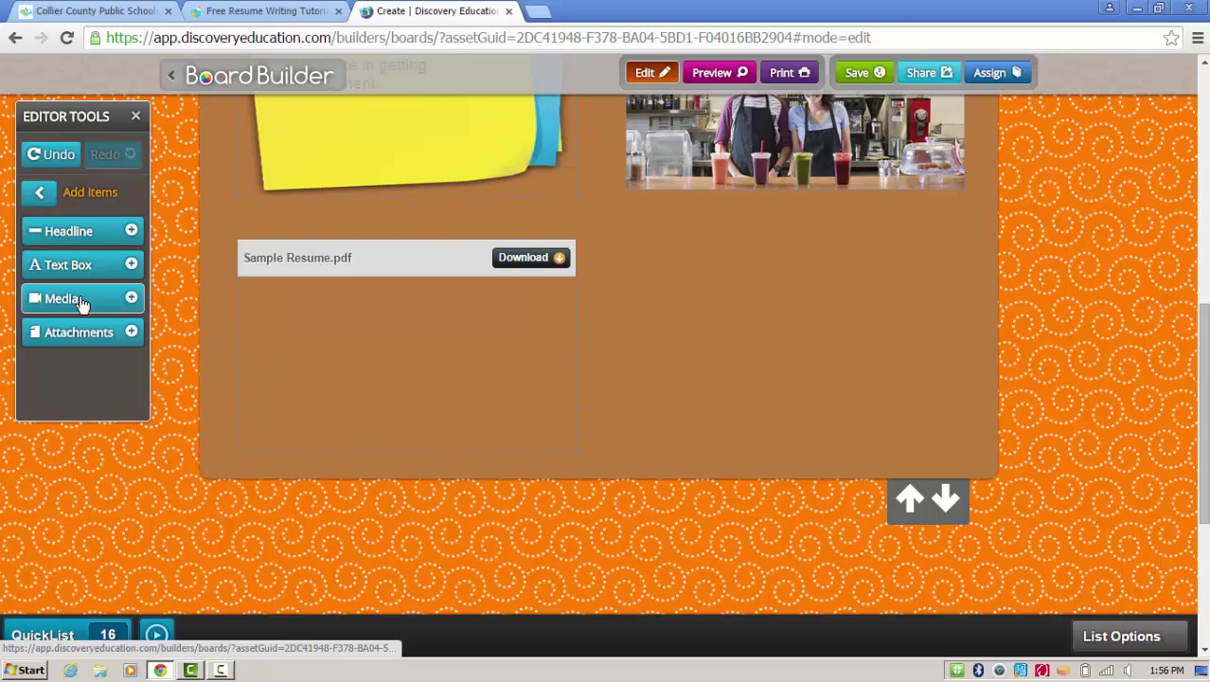
# Step: Add an empty media item beside the Sample Resume attachment, viewing its file upload option without adding a file
pyautogui.click(78, 298)
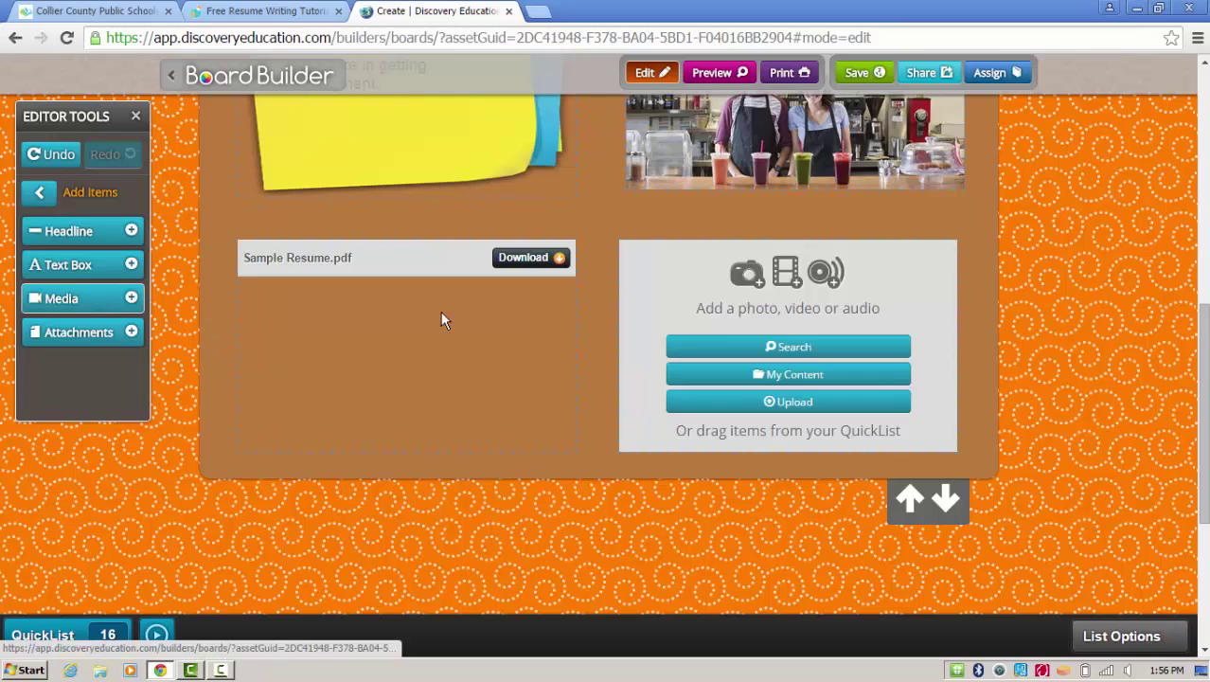
pyautogui.click(800, 409)
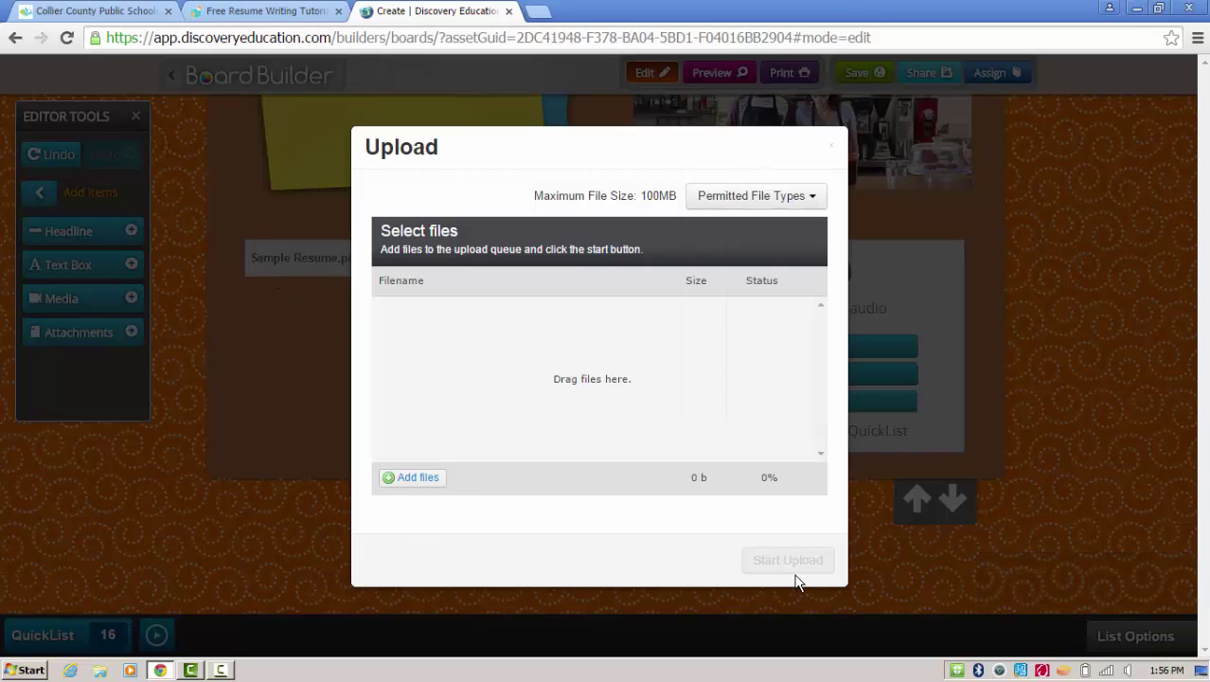
pyautogui.click(835, 149)
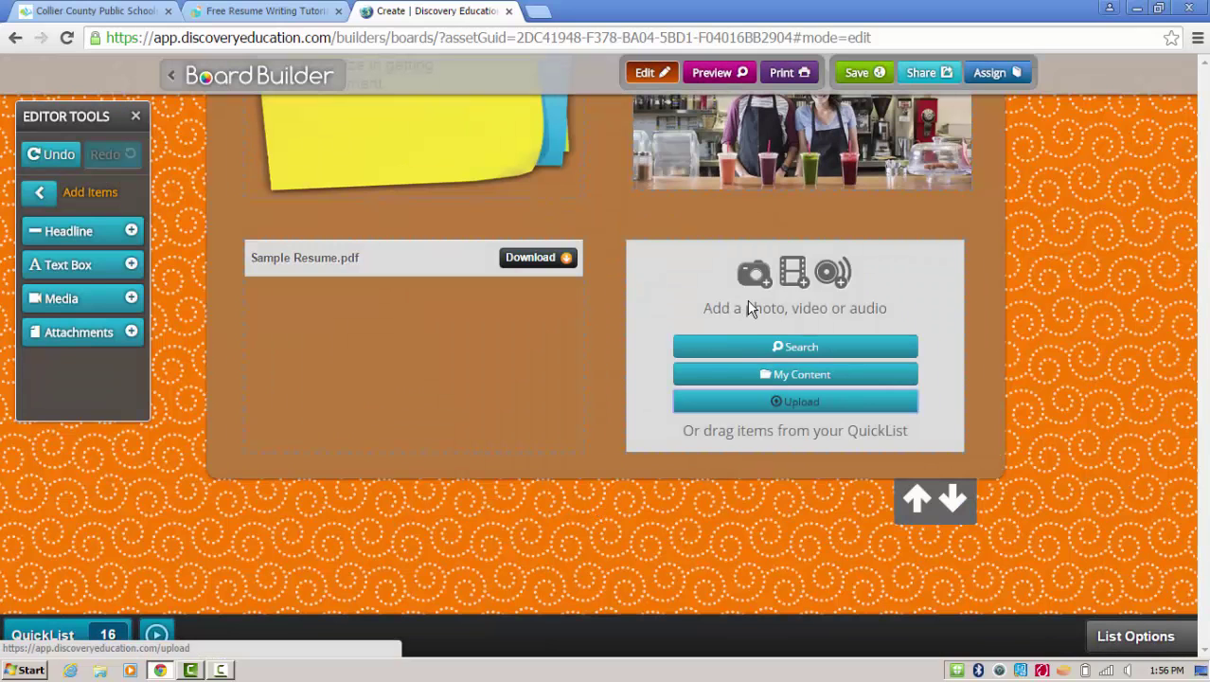
# Step: Search Discovery Education for "resume writing" from the empty media item
pyautogui.click(779, 348)
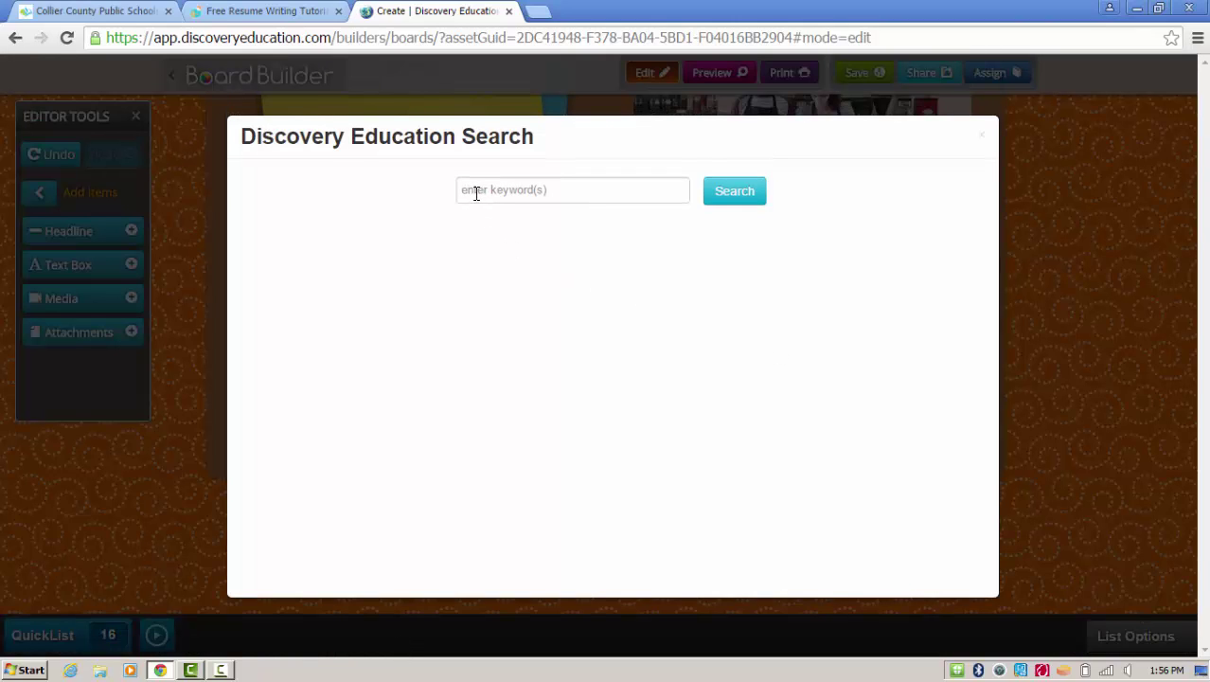
pyautogui.click(475, 193)
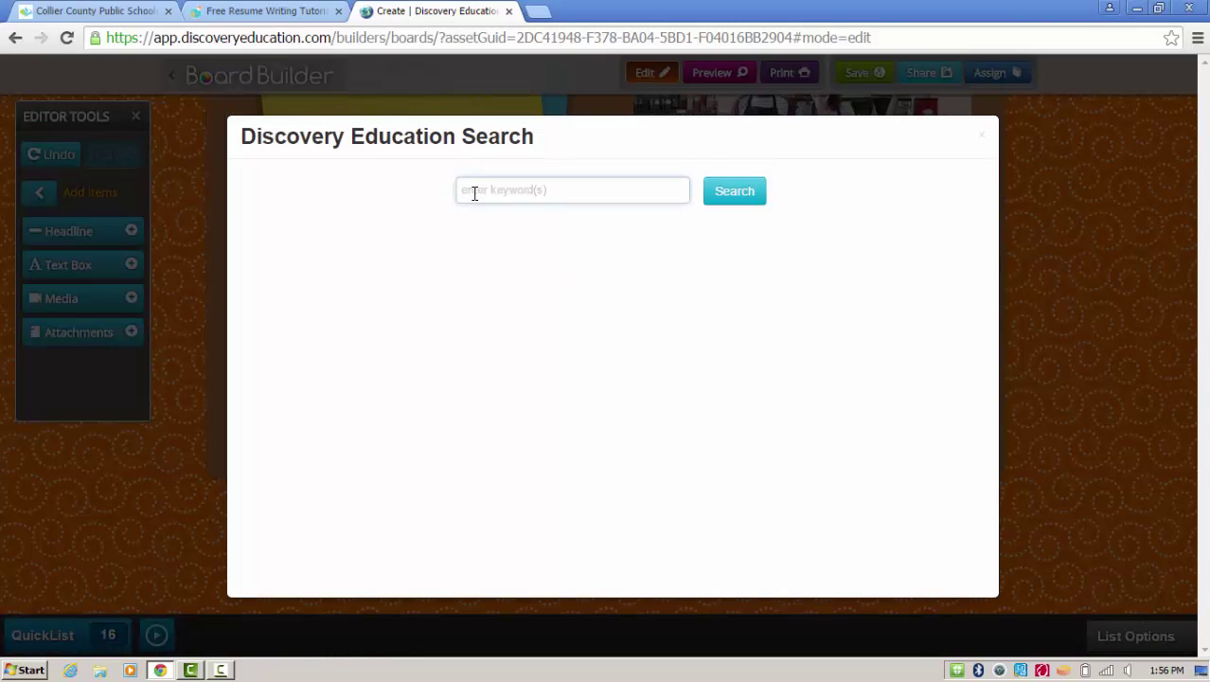
pyautogui.write('resume writing')
pyautogui.click(727, 194)
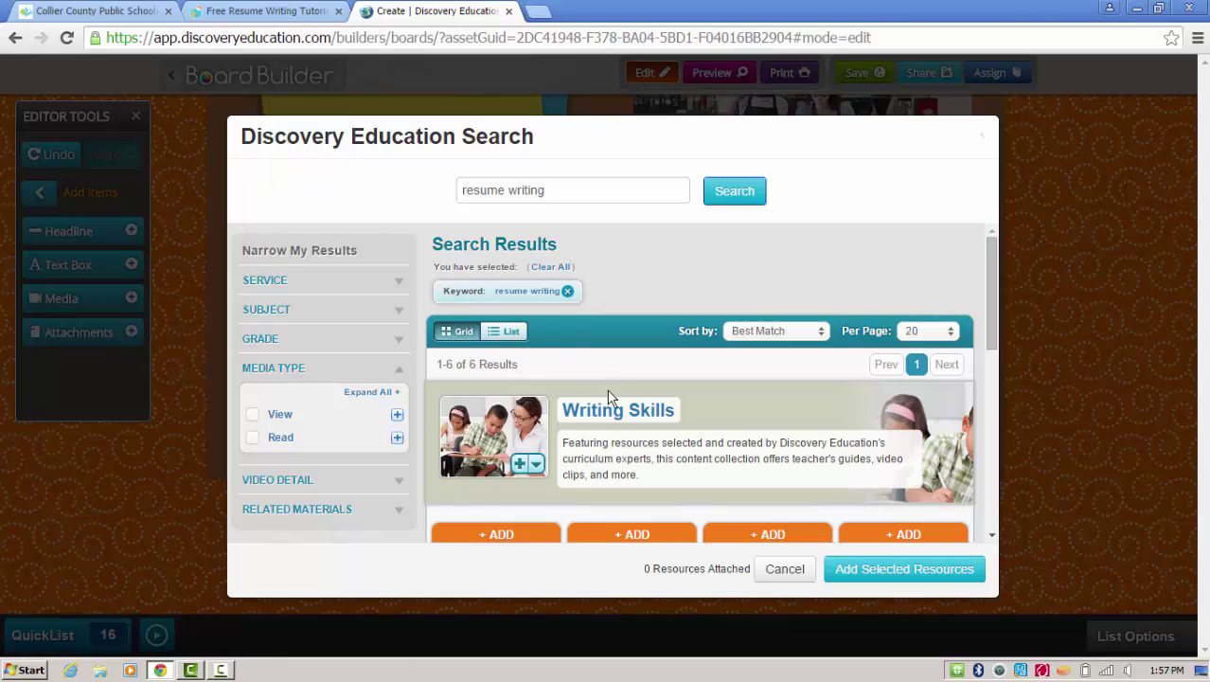
# Step: Look through the resume writing search results and expand all the media type filters
pyautogui.scroll(-2, 602, 379)
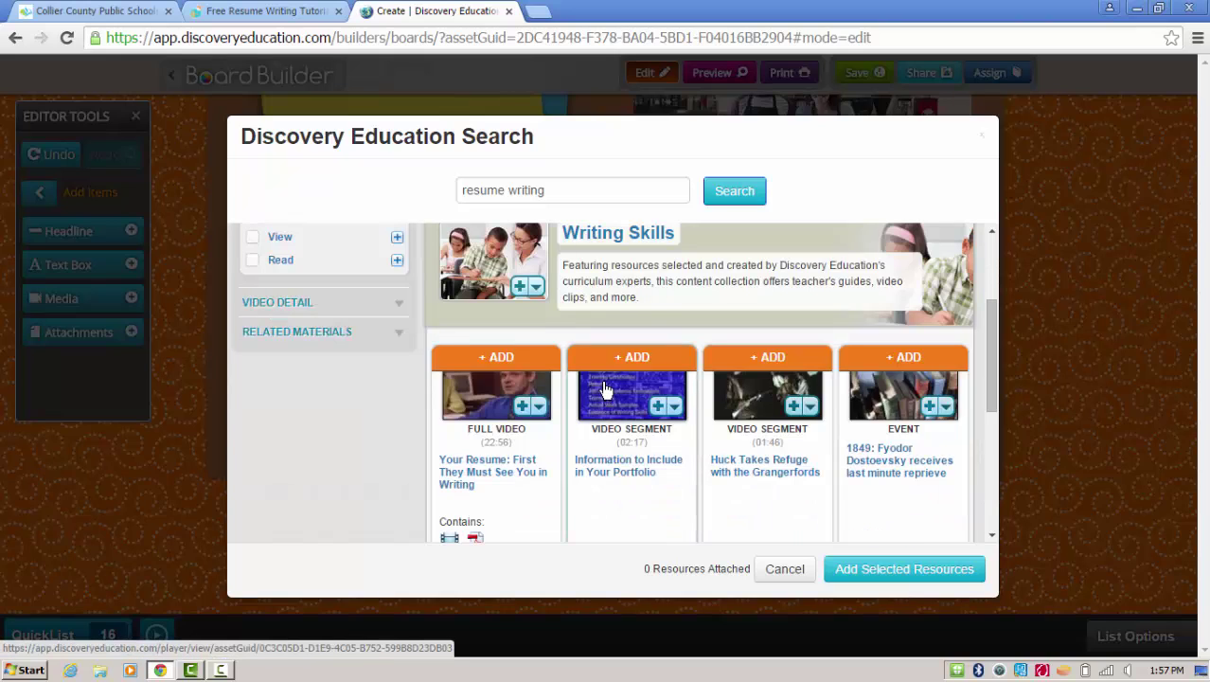
pyautogui.scroll(2, 604, 388)
pyautogui.scroll(-2, 606, 389)
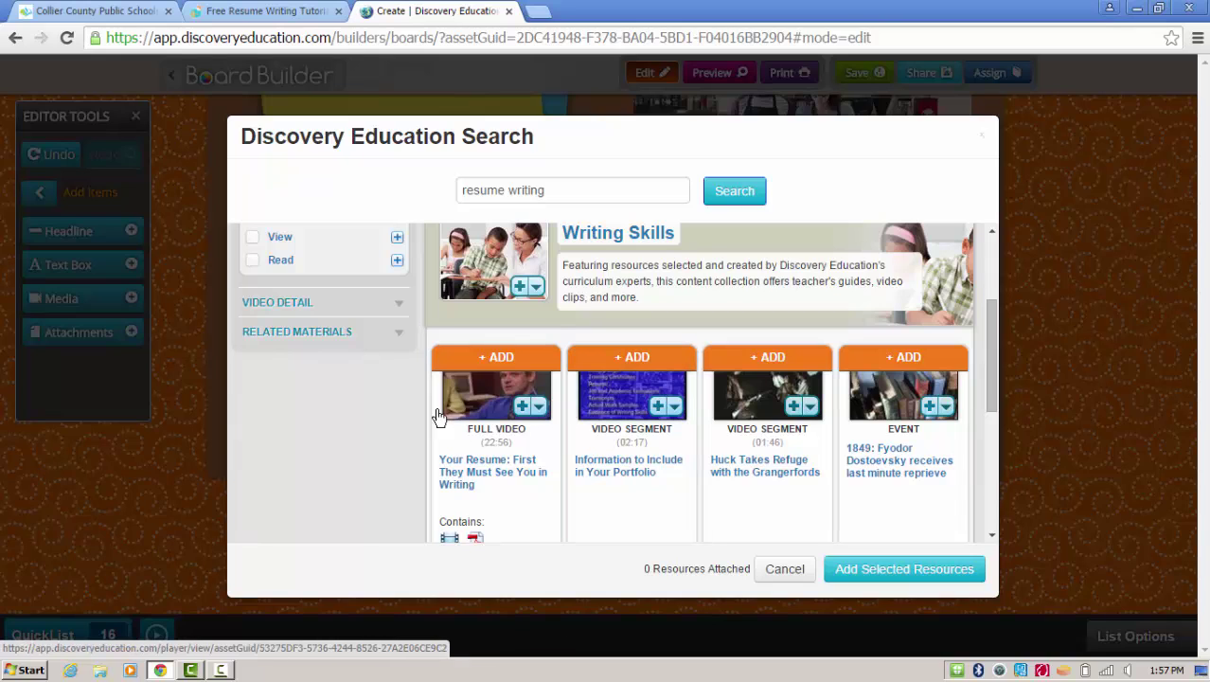
pyautogui.scroll(1, 394, 271)
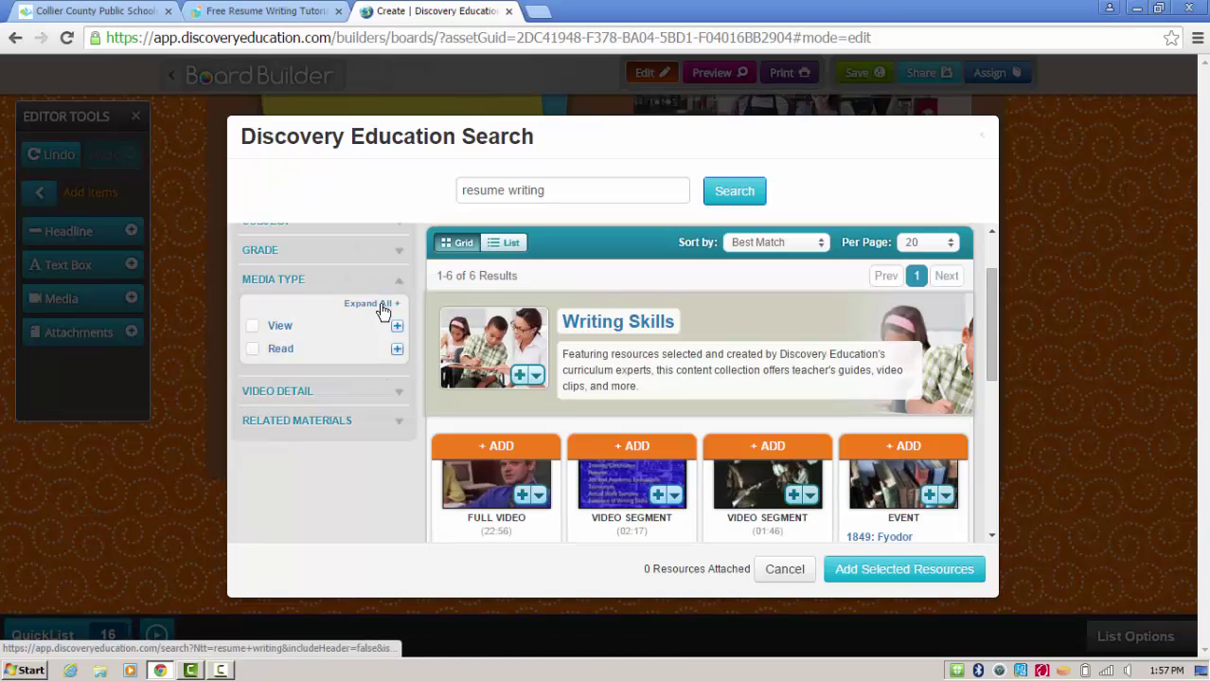
pyautogui.click(382, 305)
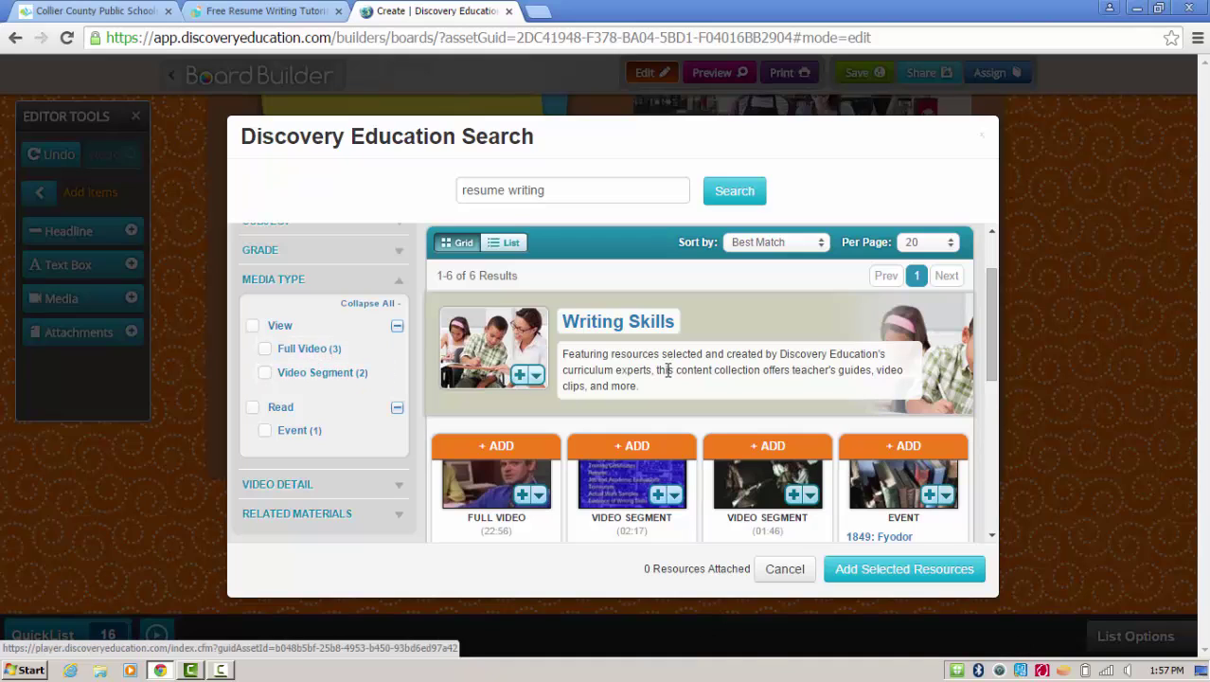
# Step: Add the full video "The Successful Job Search: How Do You Put It on Paper?" from the search results to the empty media item
pyautogui.scroll(-1, 667, 389)
pyautogui.scroll(-1, 613, 532)
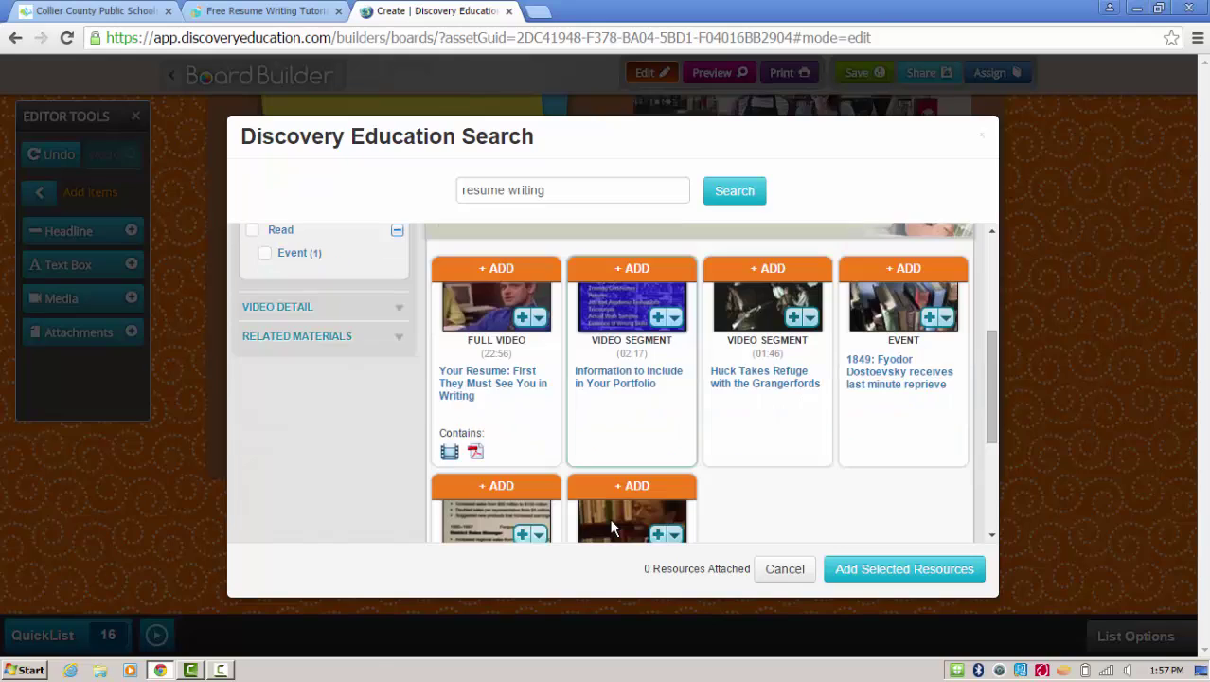
pyautogui.scroll(-1, 612, 528)
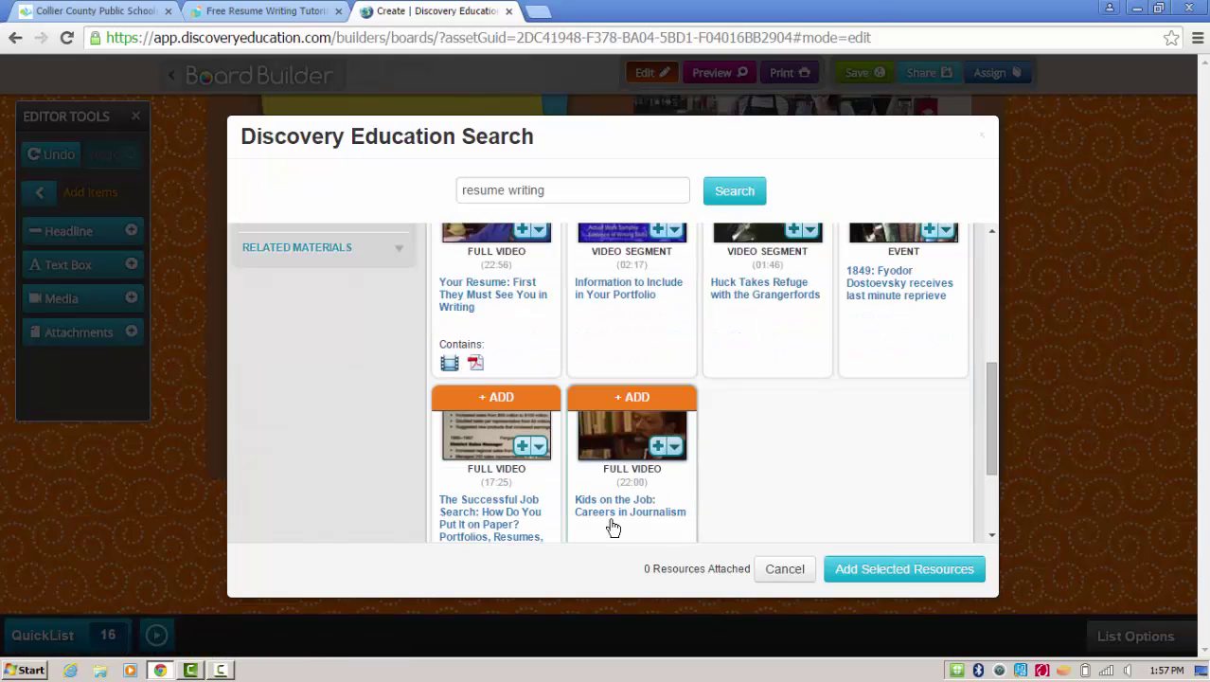
pyautogui.click(511, 402)
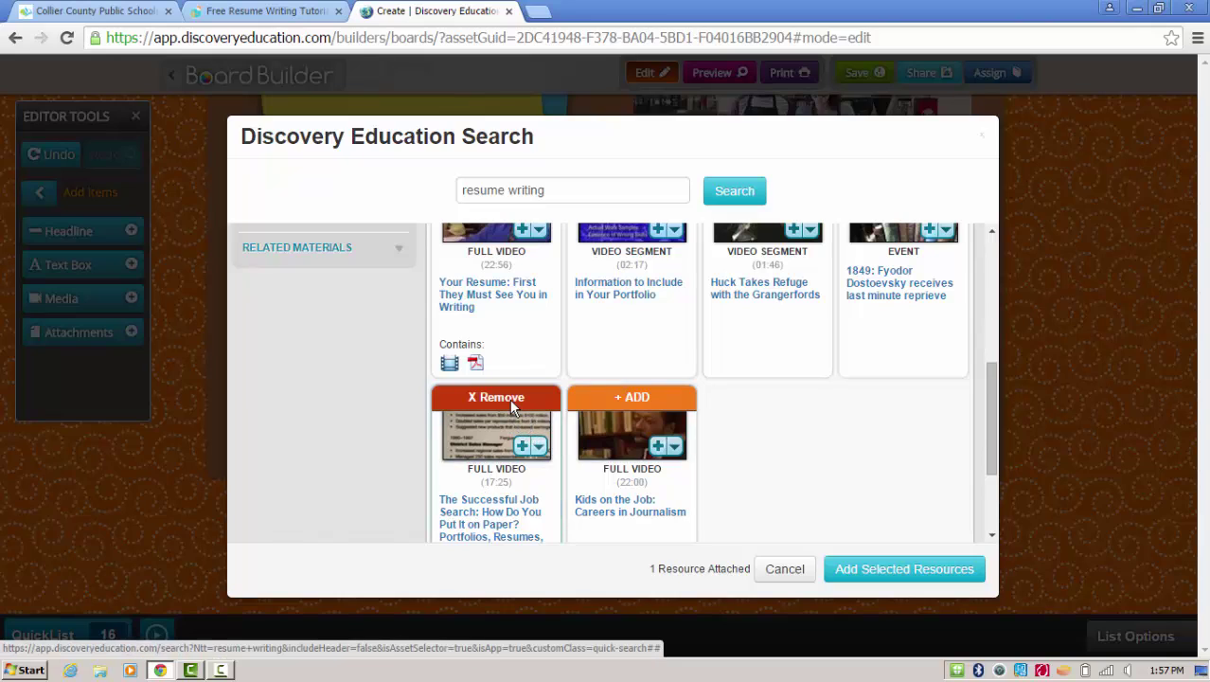
pyautogui.click(892, 574)
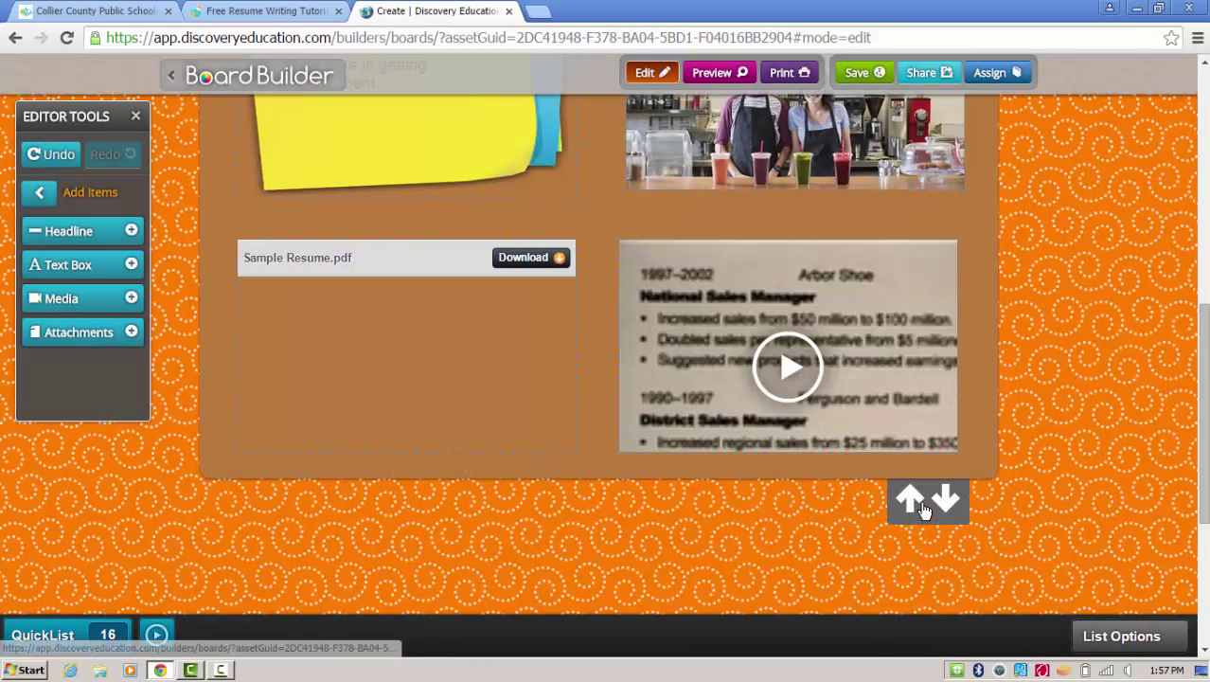
# Step: Start saving the Resume Writing board and give it the keyword tags LWCampus, employability and resume
pyautogui.scroll(4, 909, 510)
pyautogui.scroll(2, 925, 505)
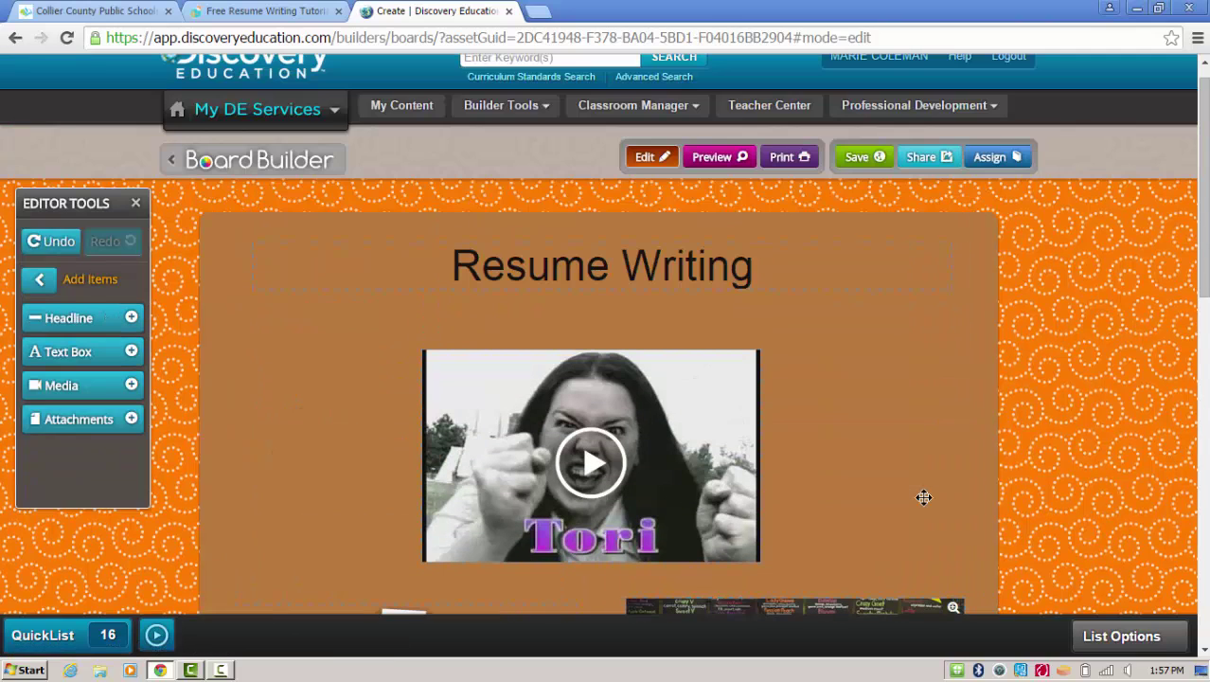
pyautogui.scroll(-1, 913, 493)
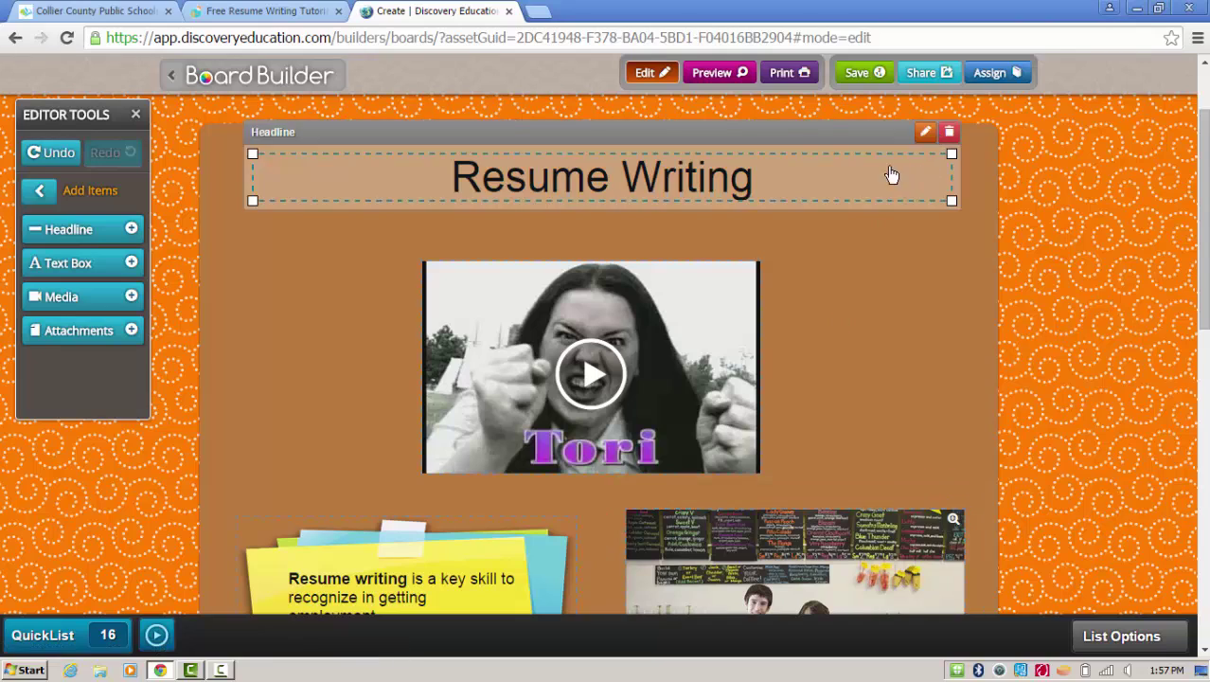
pyautogui.click(857, 73)
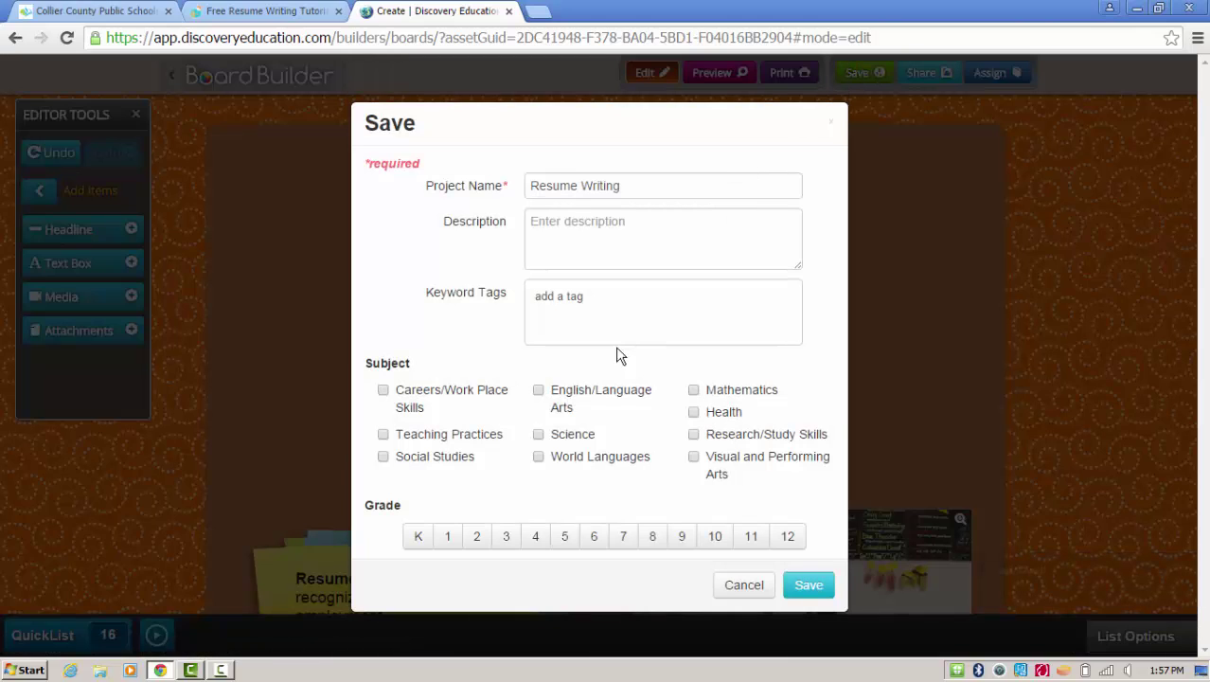
pyautogui.click(544, 296)
pyautogui.write('LM/Campus')
pyautogui.press('Return')
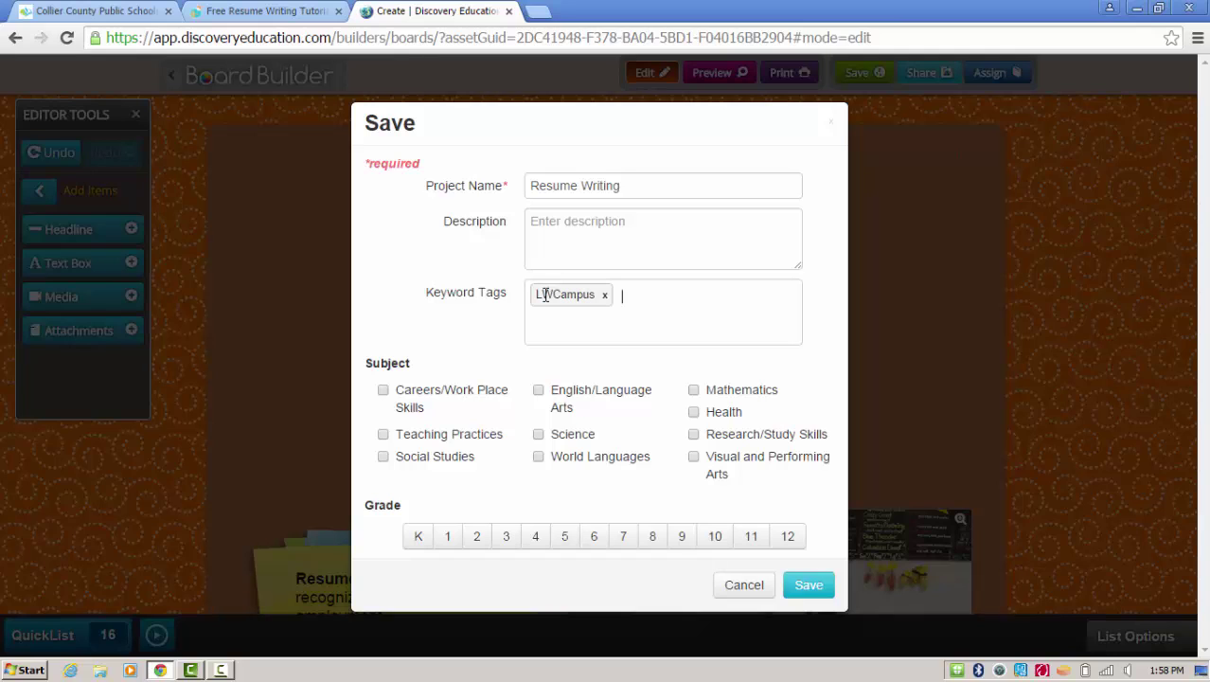
pyautogui.write('employe')
pyautogui.press('BackSpace')
pyautogui.write('ability')
pyautogui.press('Return')
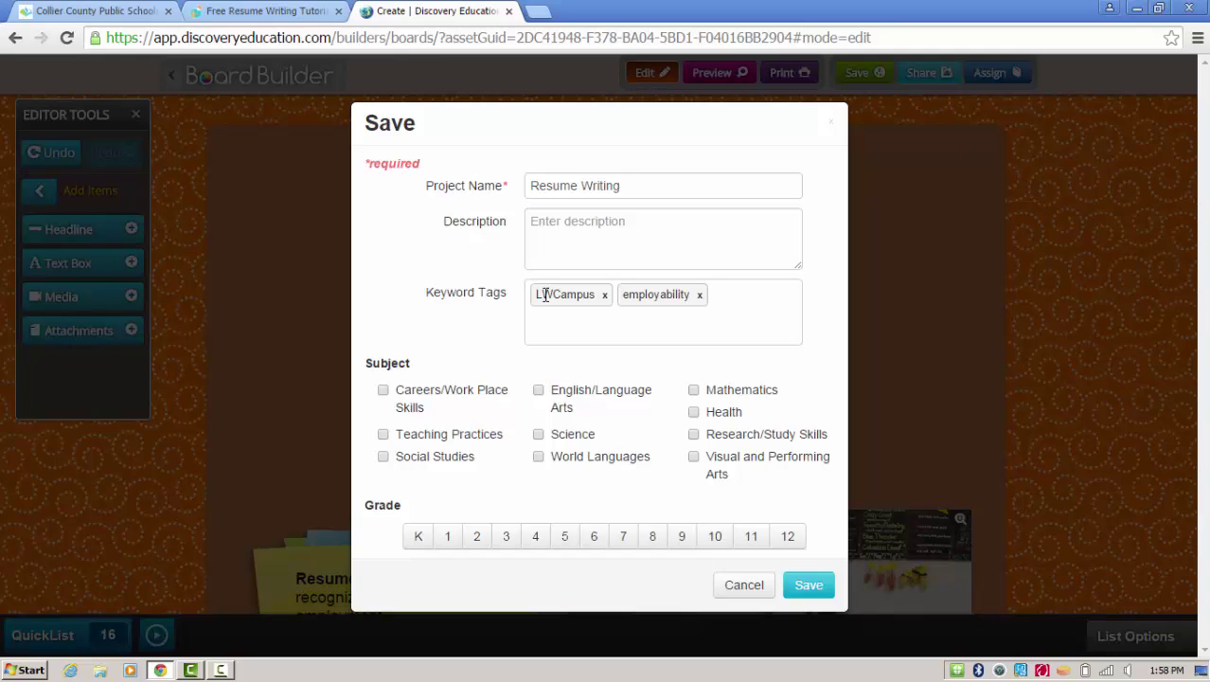
pyautogui.write('resume')
pyautogui.press('Return')
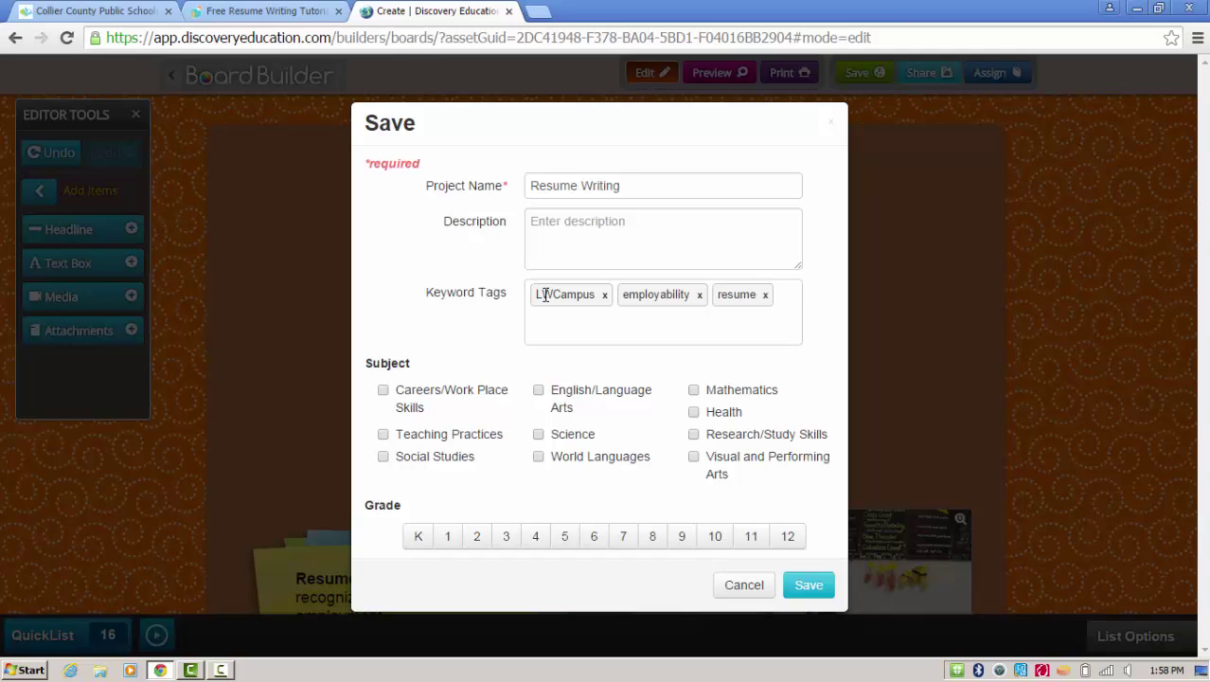
# Step: Add Automotive and English as further keyword tags for the board
pyautogui.write('Automotive')
pyautogui.write(' En')
pyautogui.press('BackSpace')
pyautogui.press('BackSpace')
pyautogui.press('Return')
pyautogui.write('Eng')
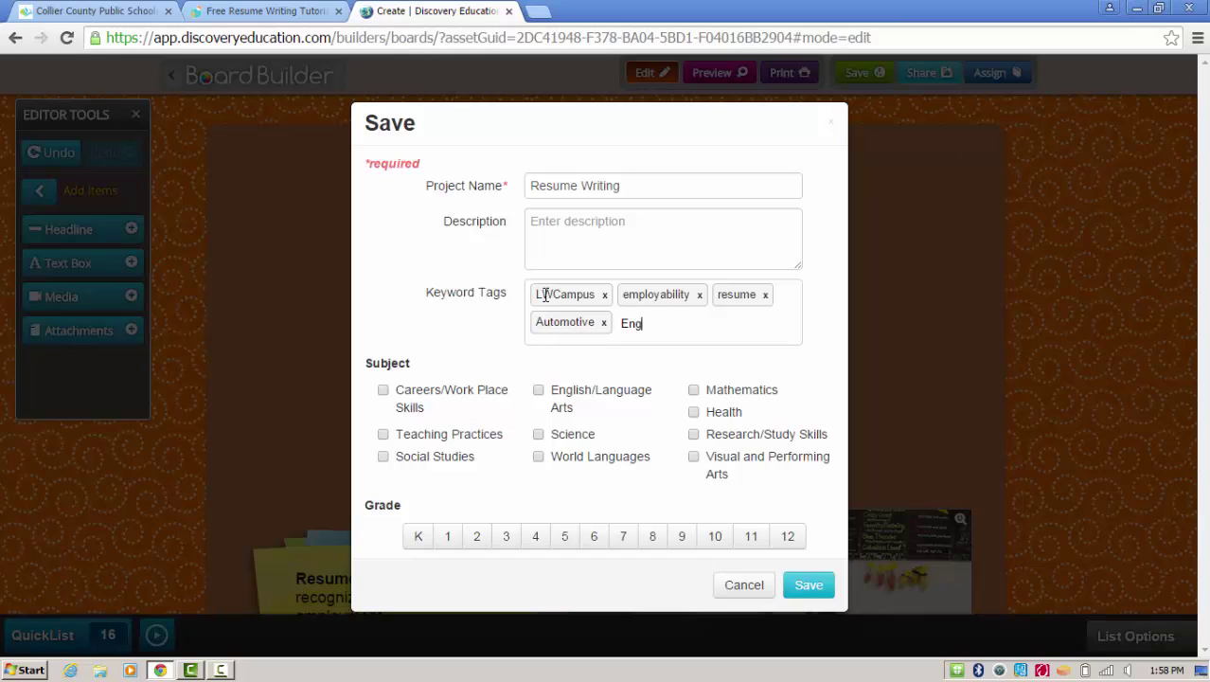
pyautogui.write('lish')
pyautogui.press('Return')
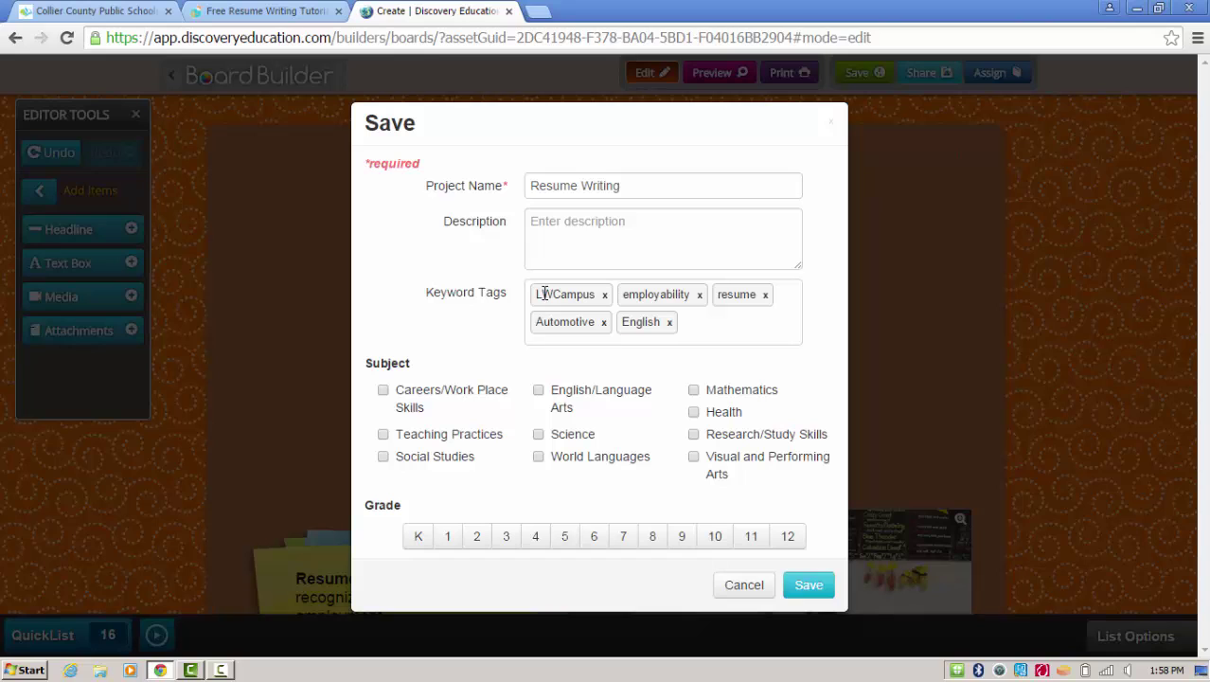
# Step: Remove the Automotive and English keyword tags from the save details
pyautogui.click(603, 322)
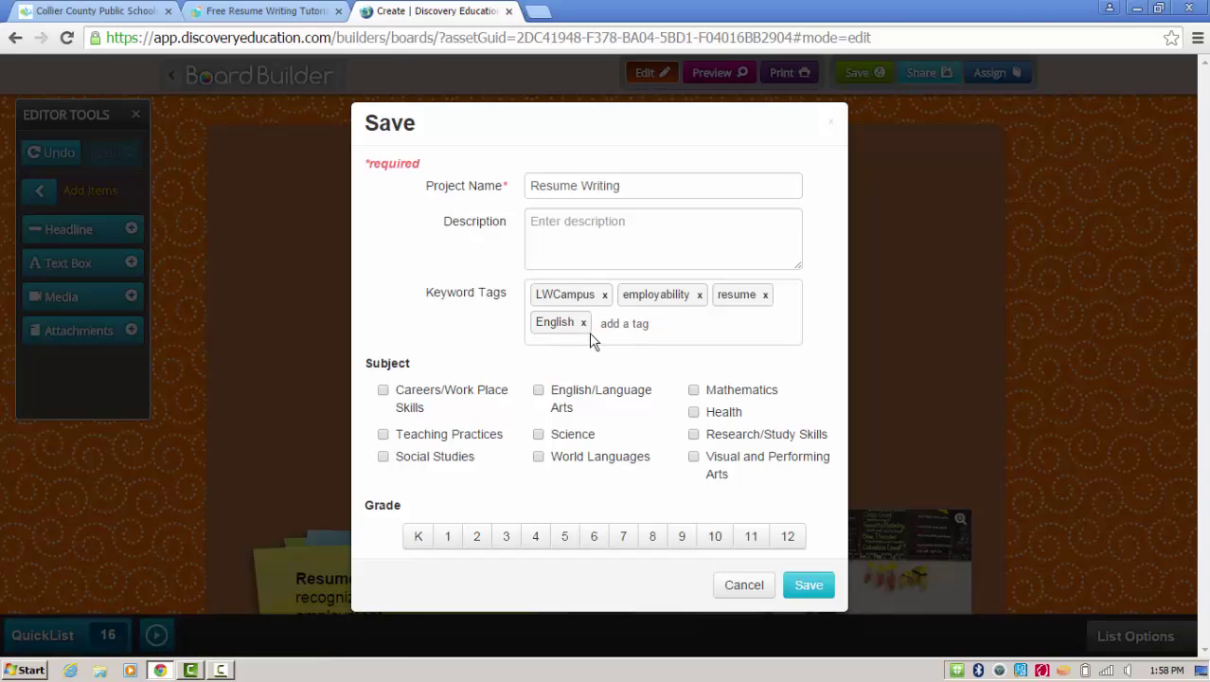
pyautogui.click(589, 327)
pyautogui.click(583, 323)
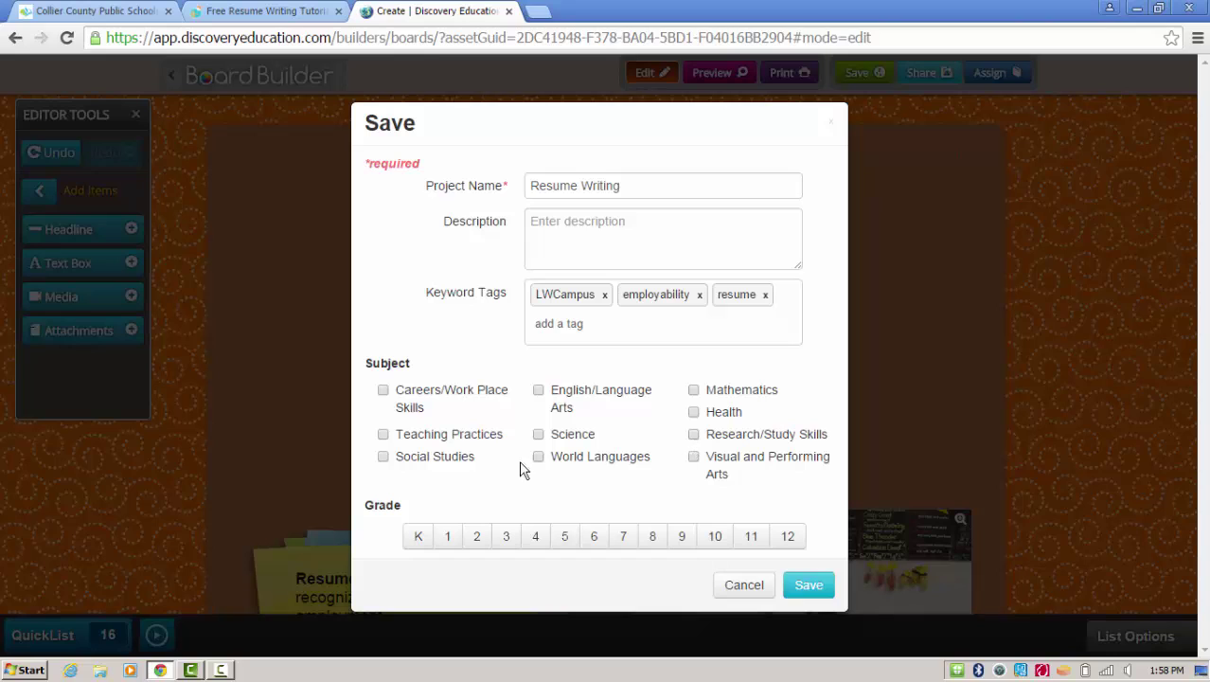
# Step: Assign the subject Research/Study Skills and grades 10, 11 and 12 to the board and save it
pyautogui.click(694, 436)
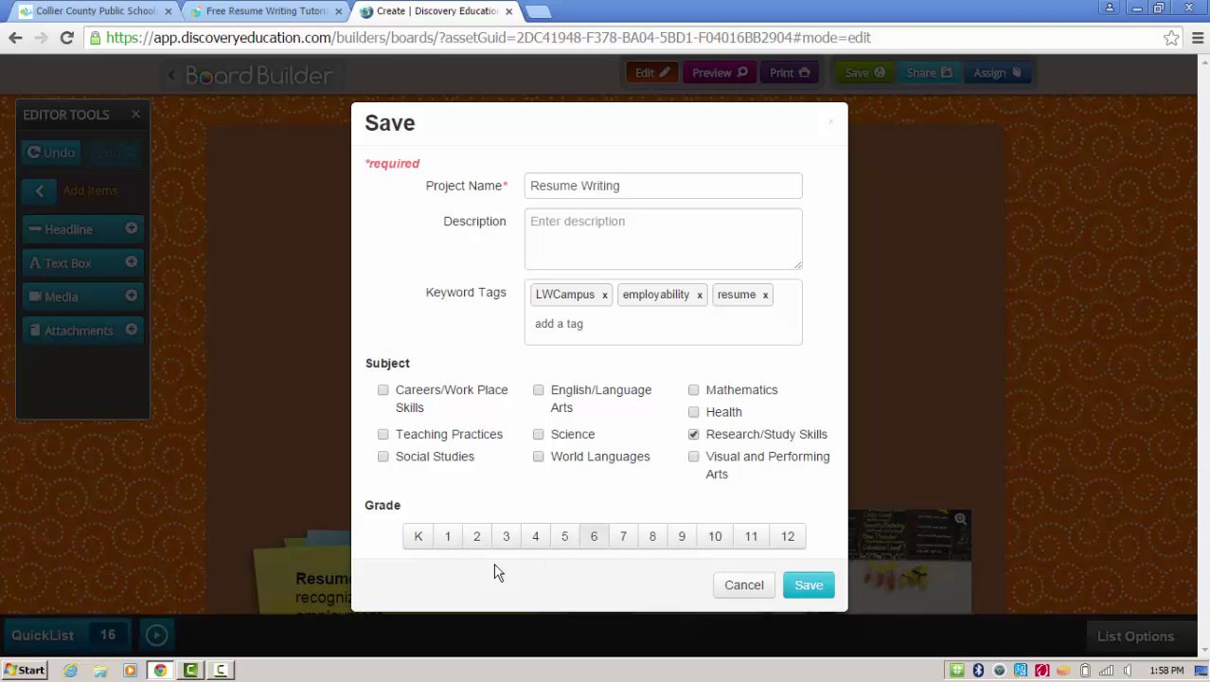
pyautogui.click(716, 536)
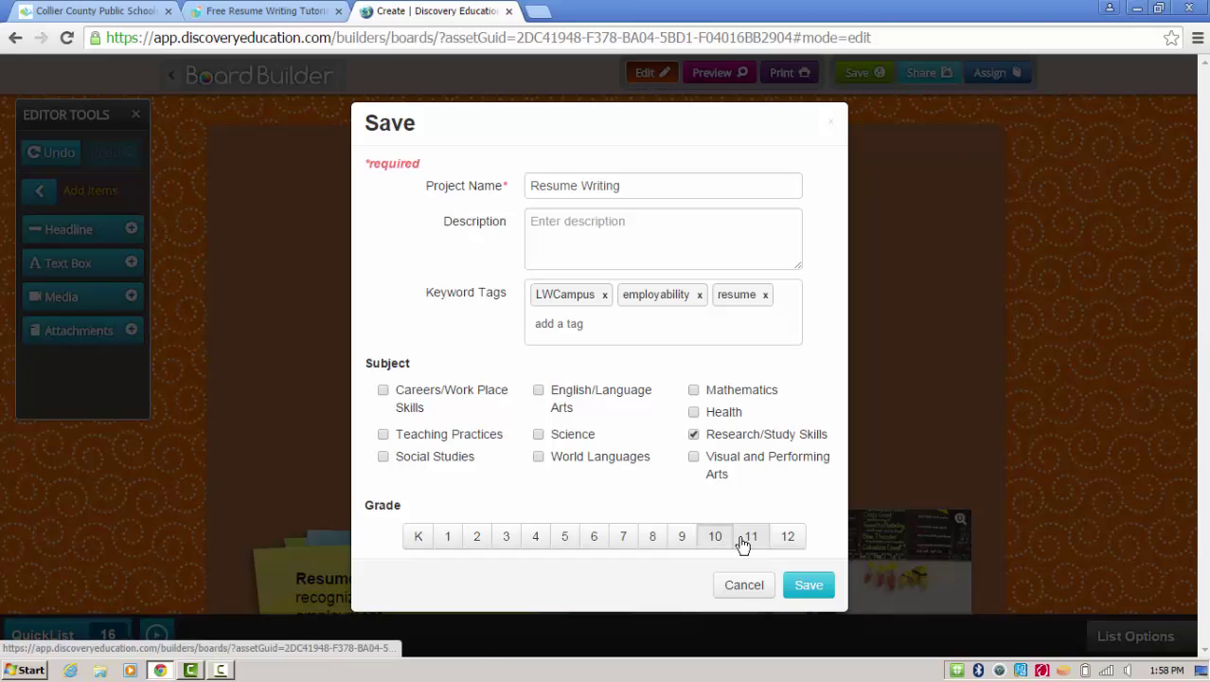
pyautogui.click(749, 537)
pyautogui.click(786, 537)
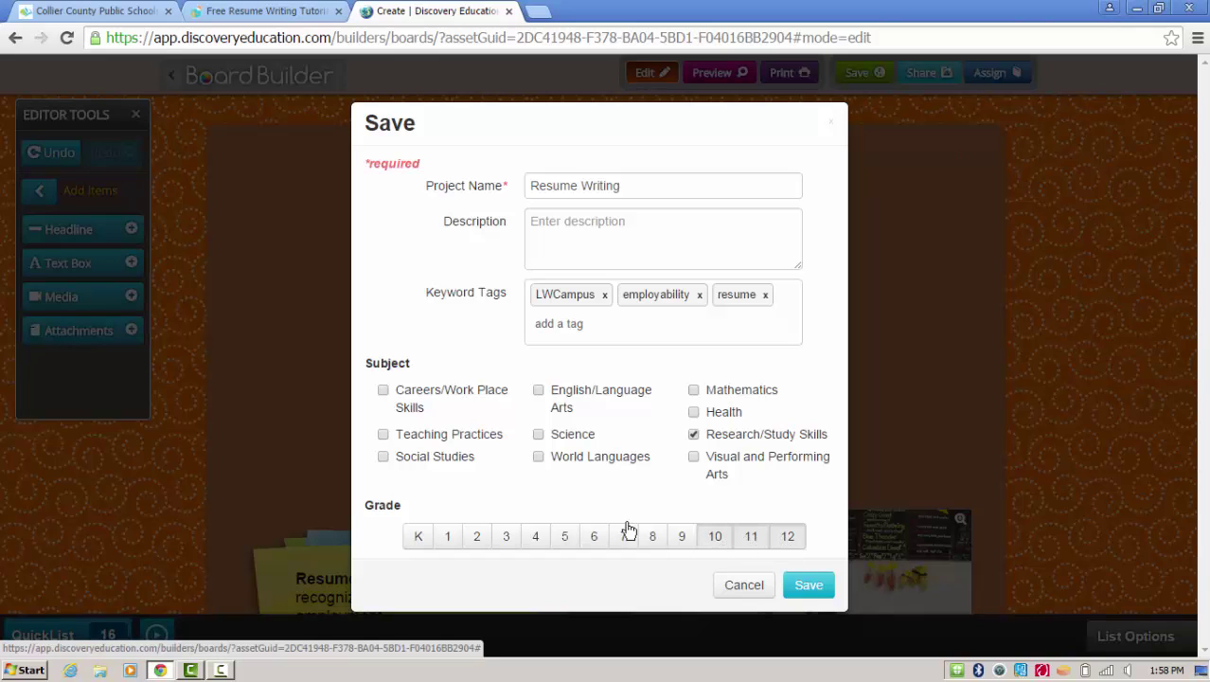
pyautogui.click(810, 586)
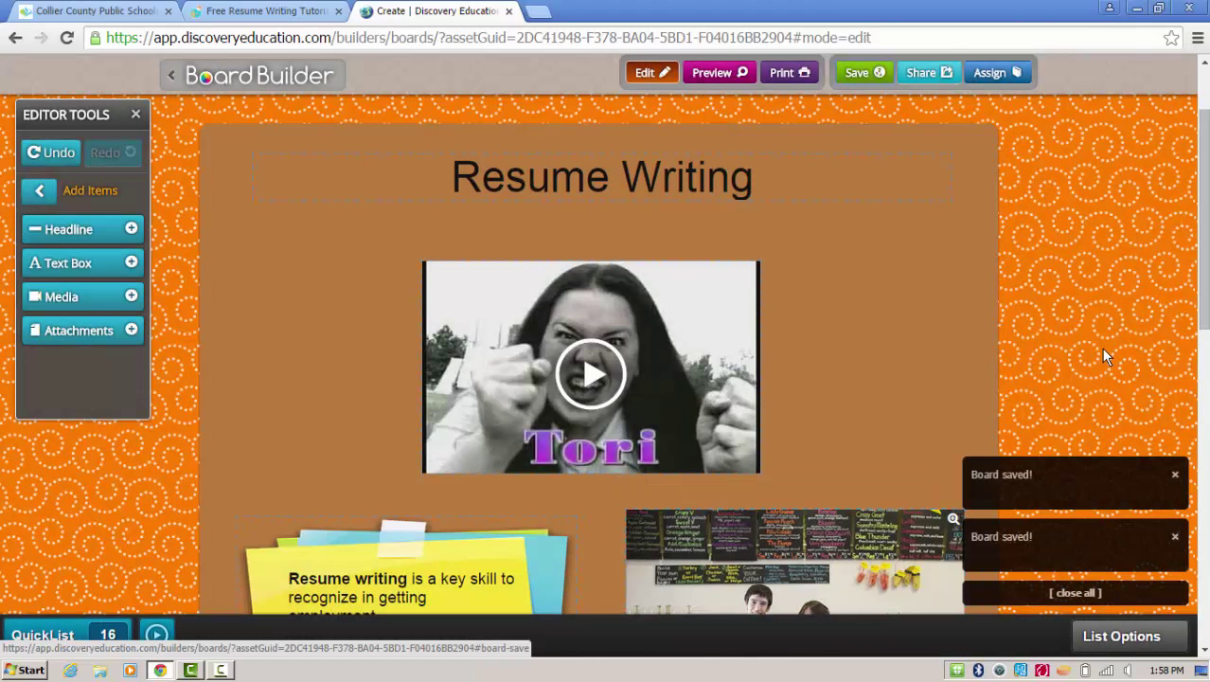
# Step: Return to the Discovery Education home page, go back to Board Builder and reopen the saved Resume Writing board for editing
pyautogui.scroll(2, 1101, 348)
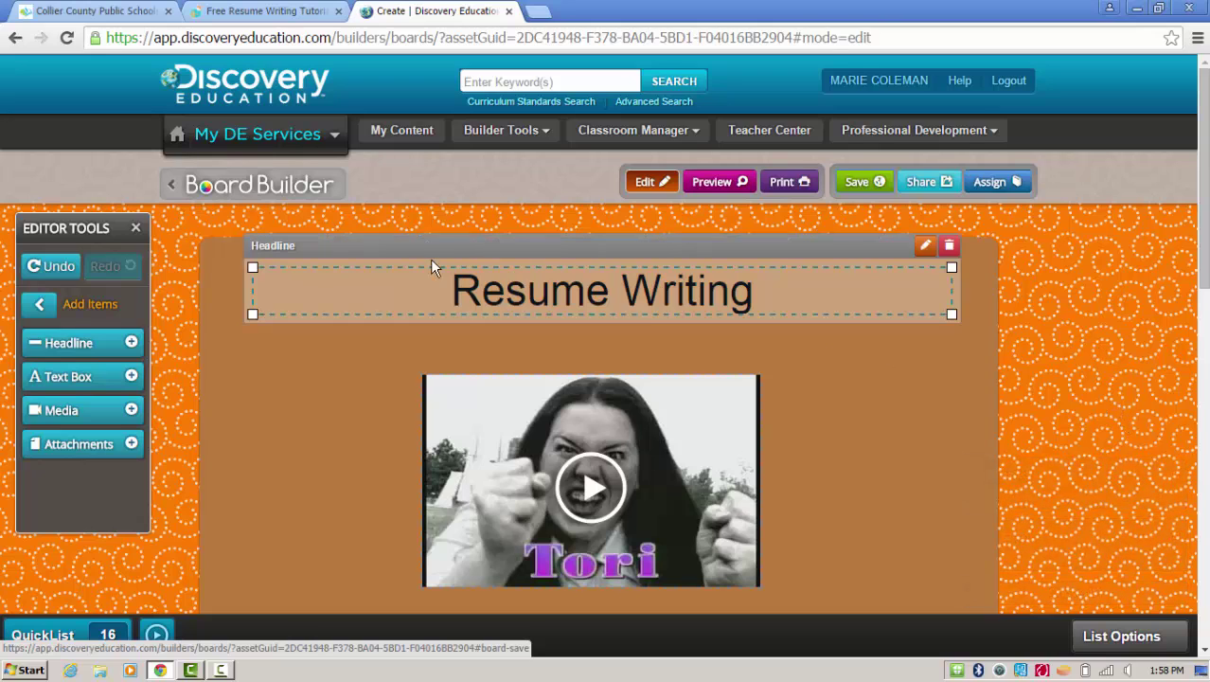
pyautogui.click(253, 87)
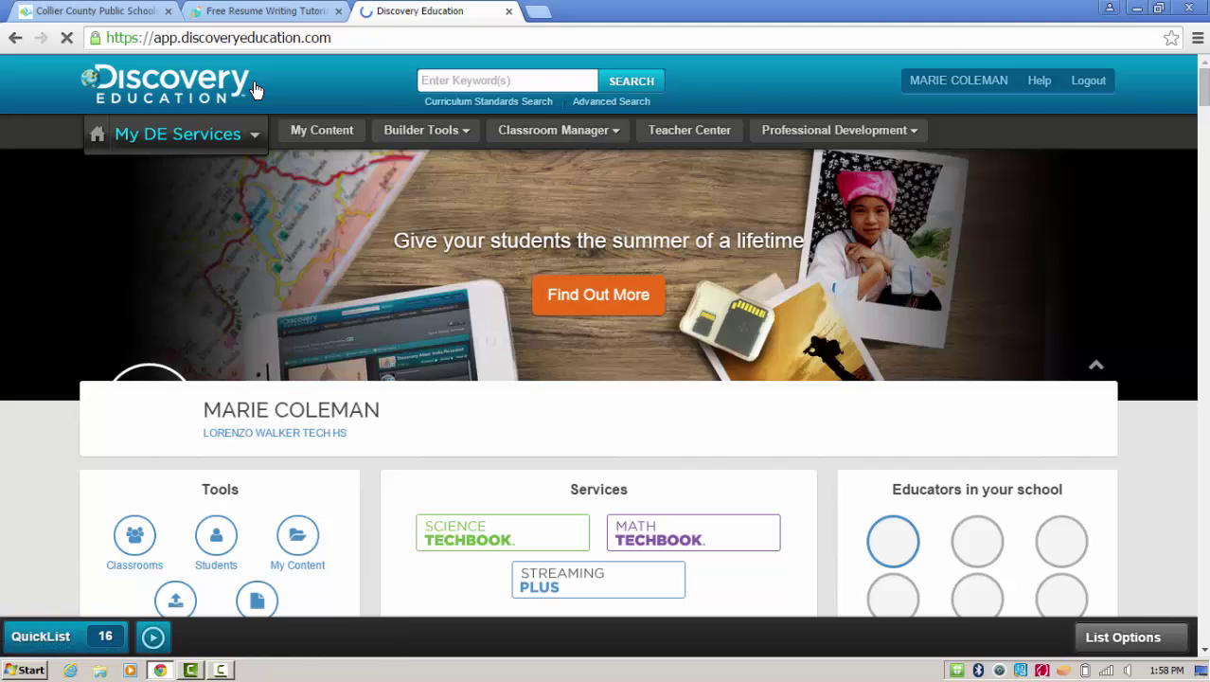
pyautogui.moveTo(462, 142)
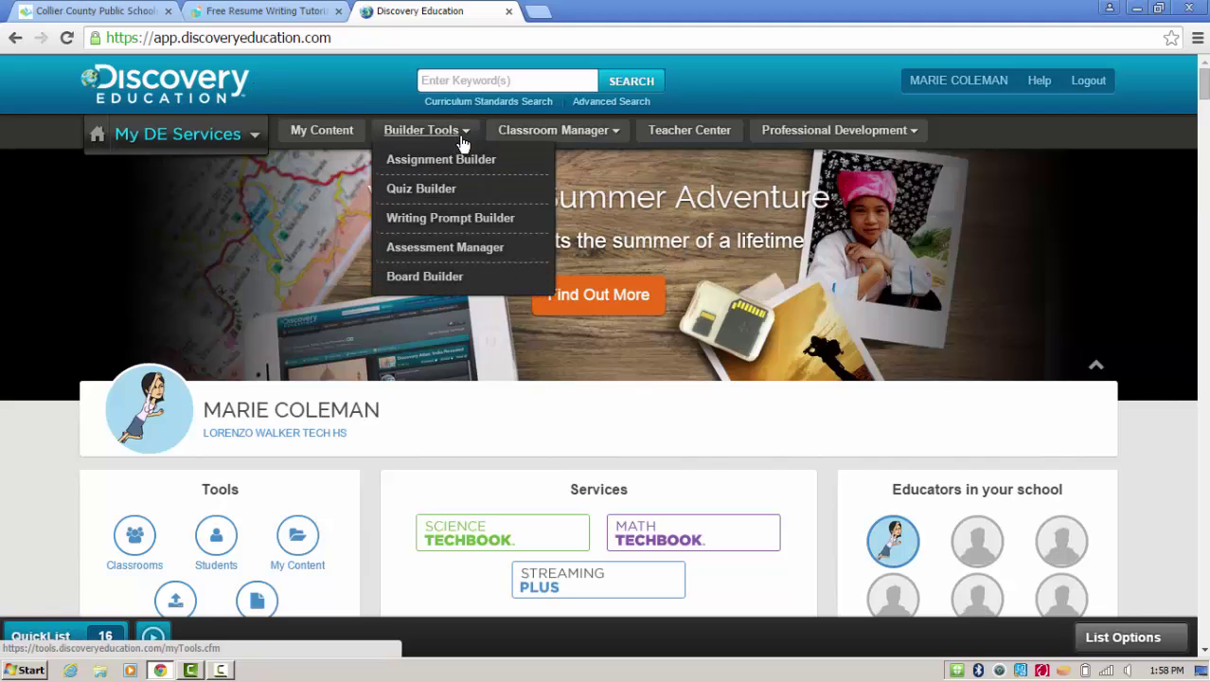
pyautogui.click(410, 276)
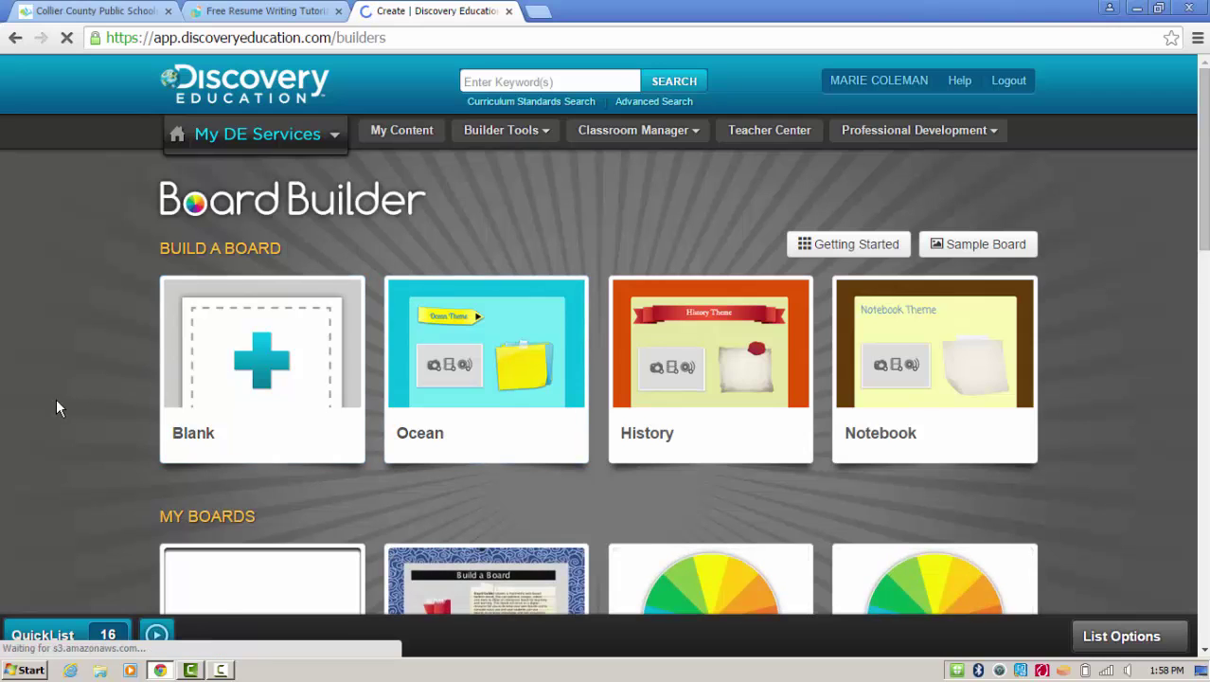
pyautogui.scroll(-3, 55, 408)
pyautogui.moveTo(246, 409)
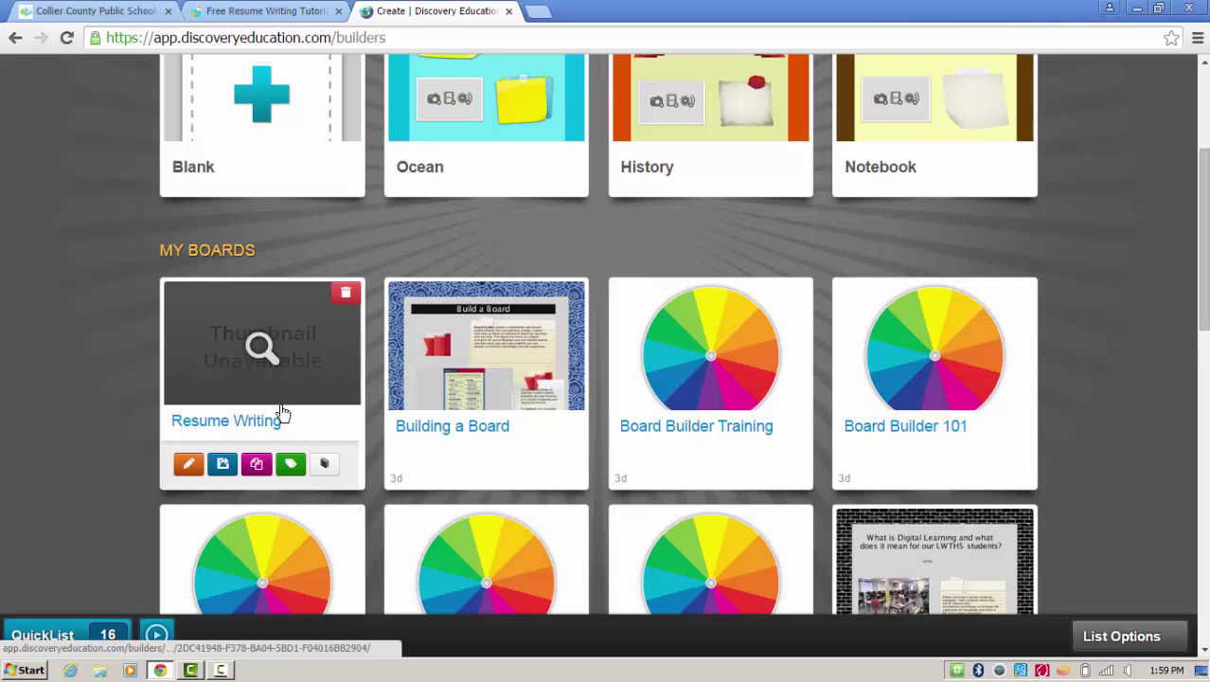
pyautogui.click(190, 464)
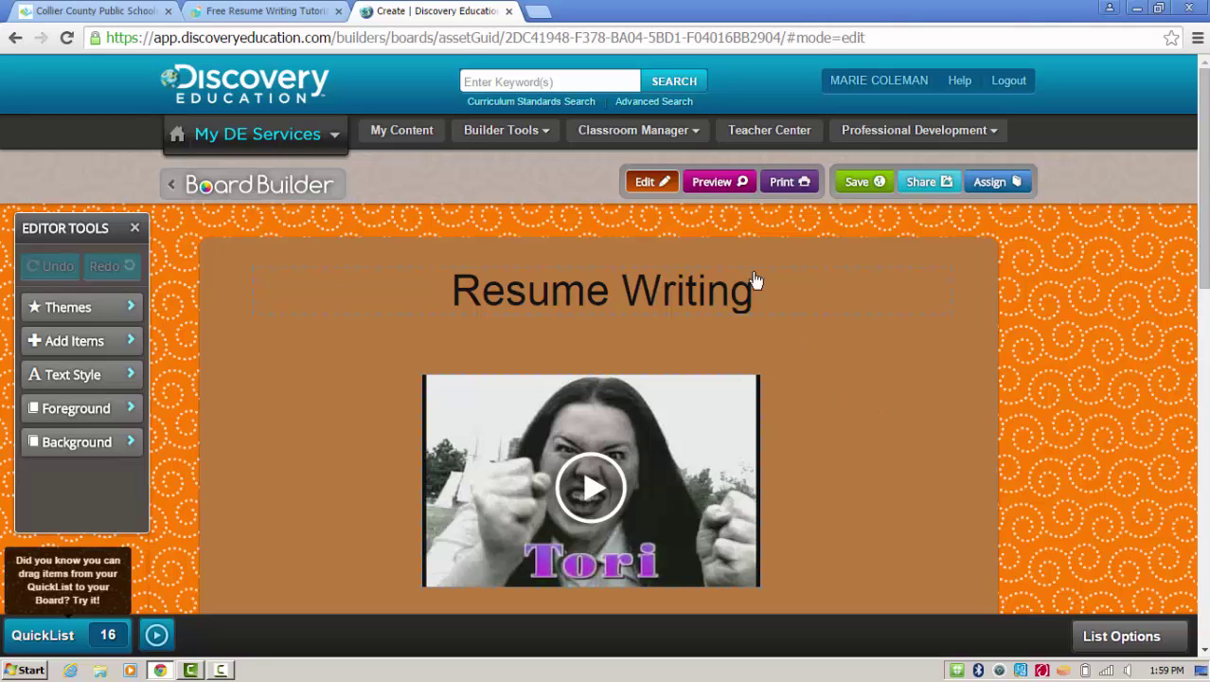
# Step: Preview the Resume Writing board and look over its headline, videos, text box, image and attachment
pyautogui.click(727, 185)
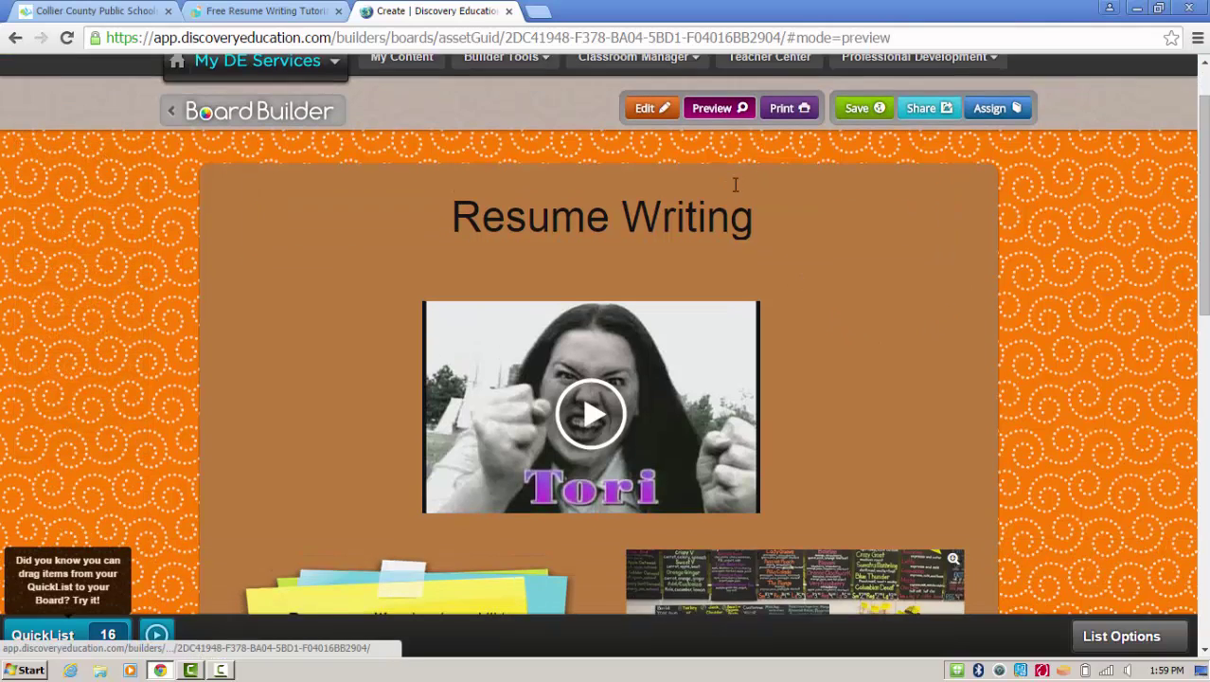
pyautogui.scroll(-5, 993, 417)
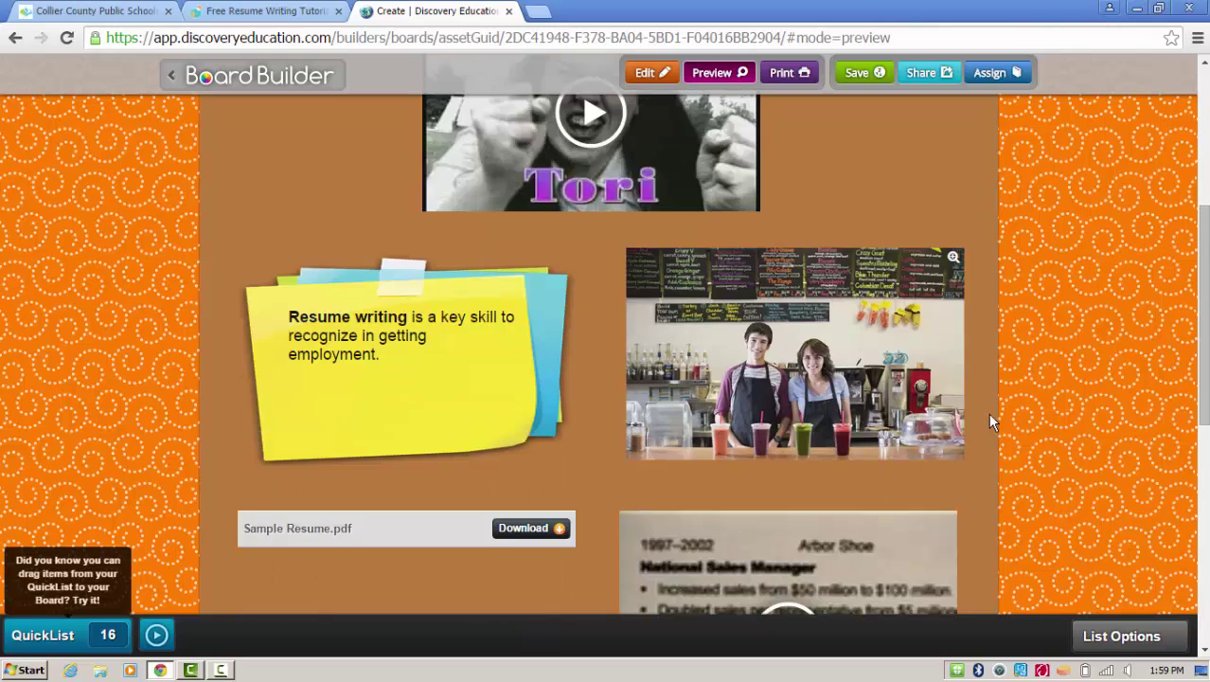
pyautogui.scroll(6, 987, 417)
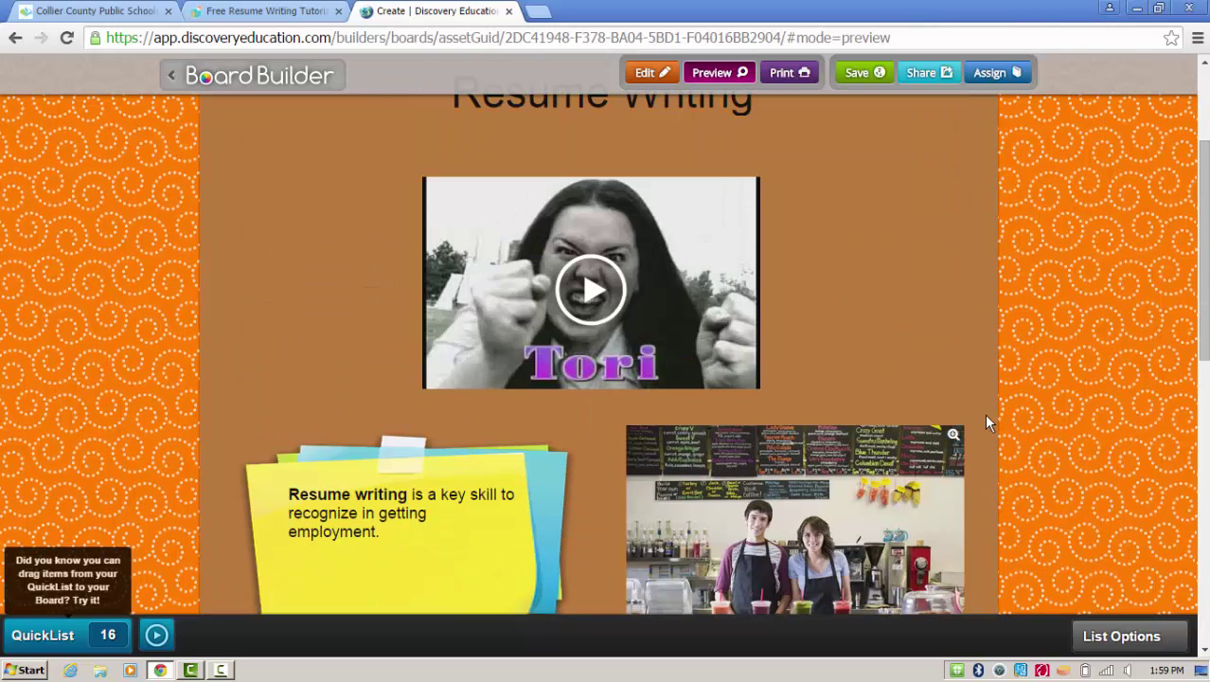